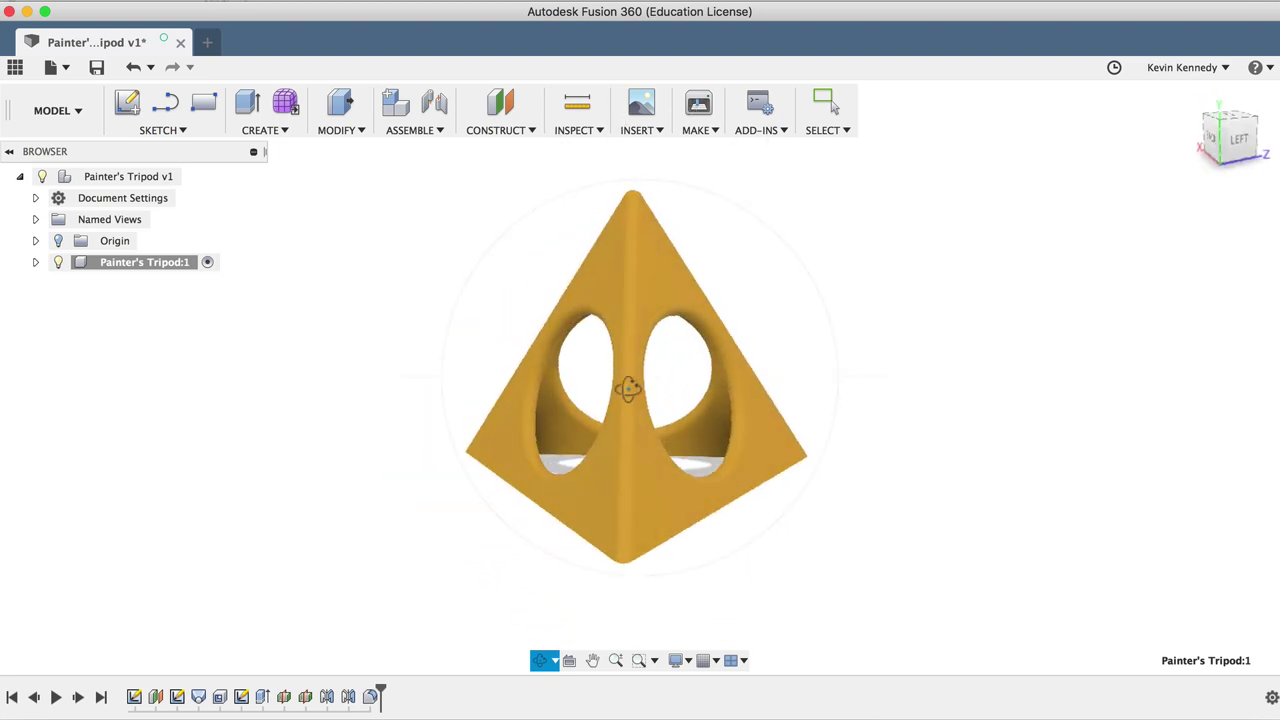
{"action": "left_click_drag", "start_coordinate": [628, 390], "coordinate": [666, 177]}
{"action": "left_click_drag", "start_coordinate": [711, 374], "coordinate": [463, 345]}
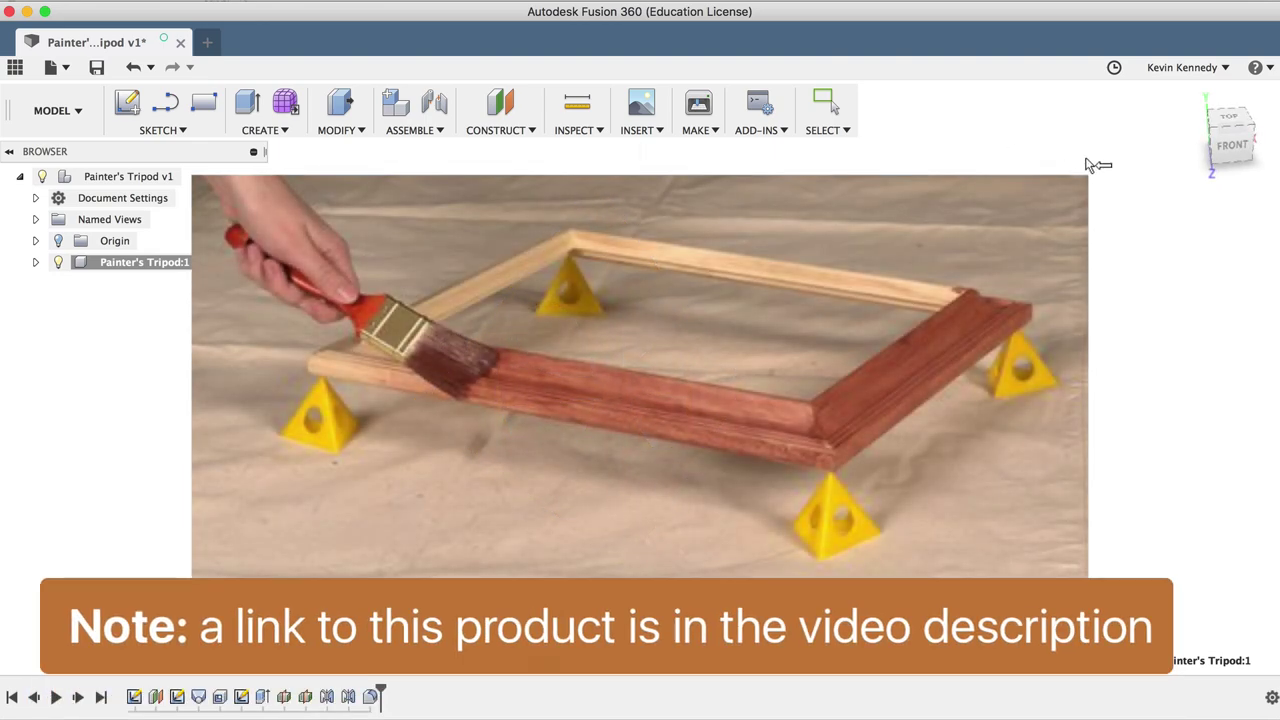
{"action": "key", "text": "Escape"}
{"action": "left_click", "coordinate": [1192, 100]}
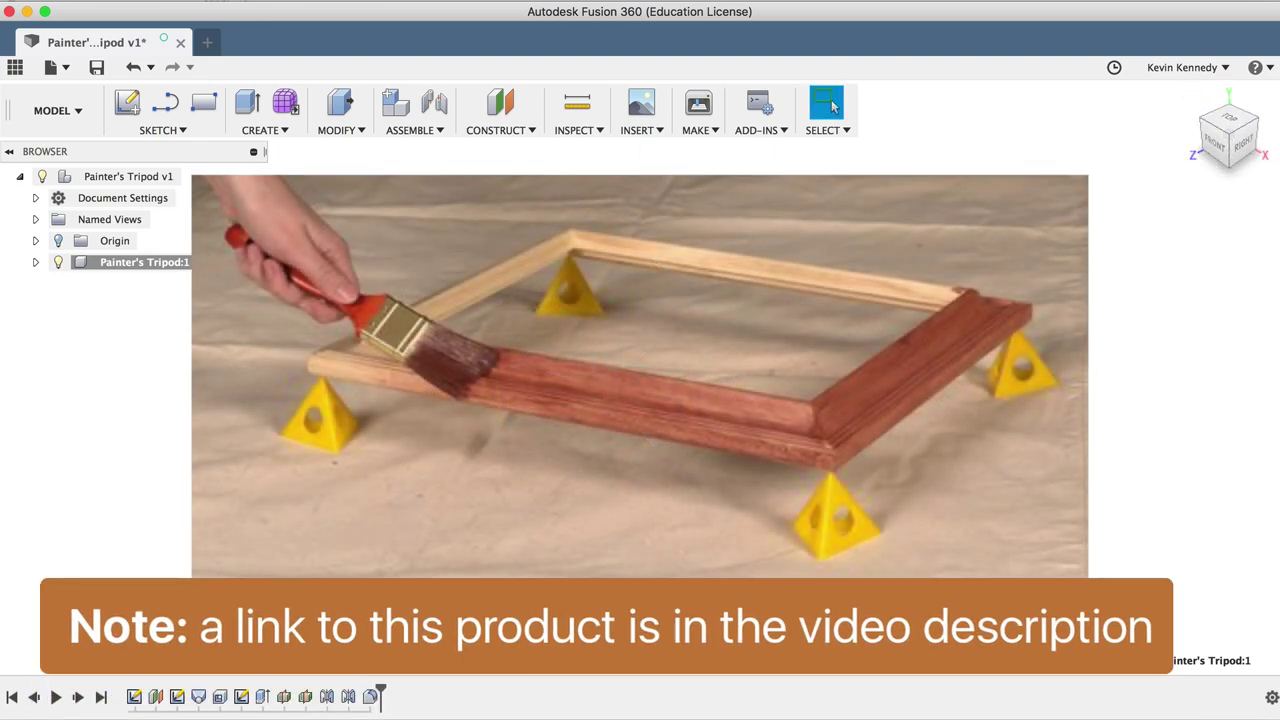
{"action": "left_click", "coordinate": [1228, 155]}
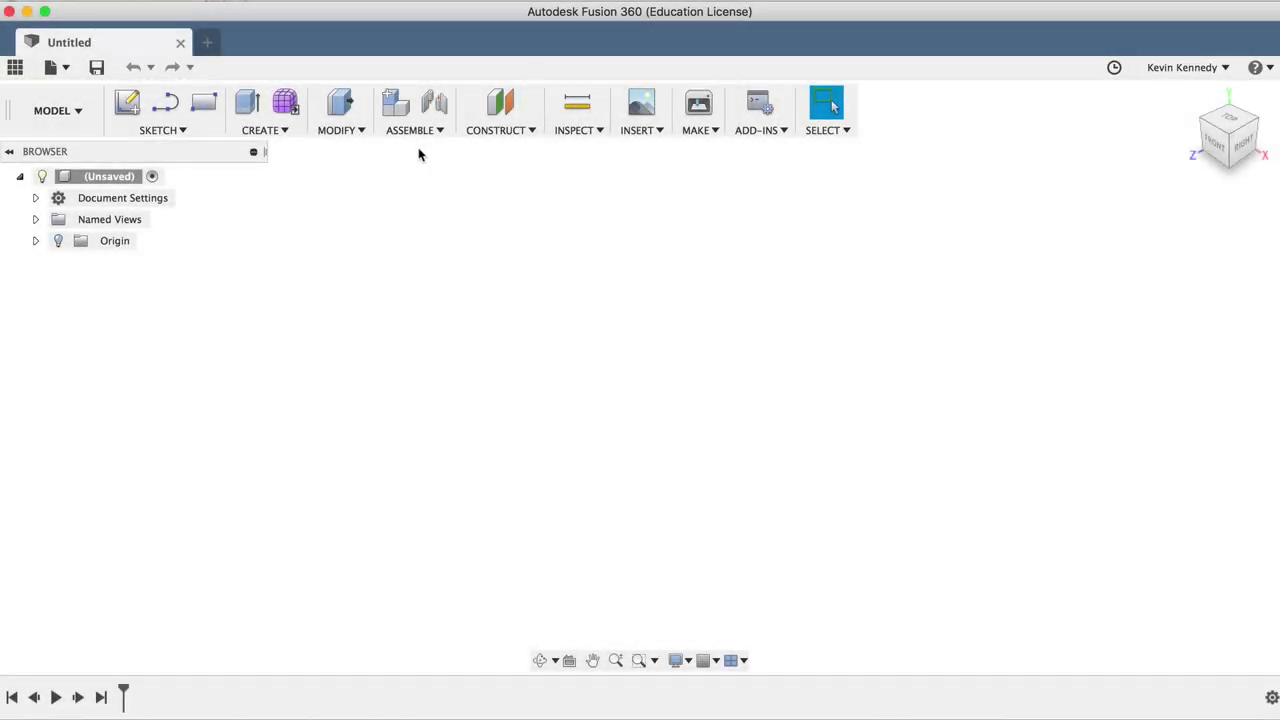
Step: Create a new empty, activated component named "Painter's Tripod"
{"action": "left_click", "coordinate": [413, 131]}
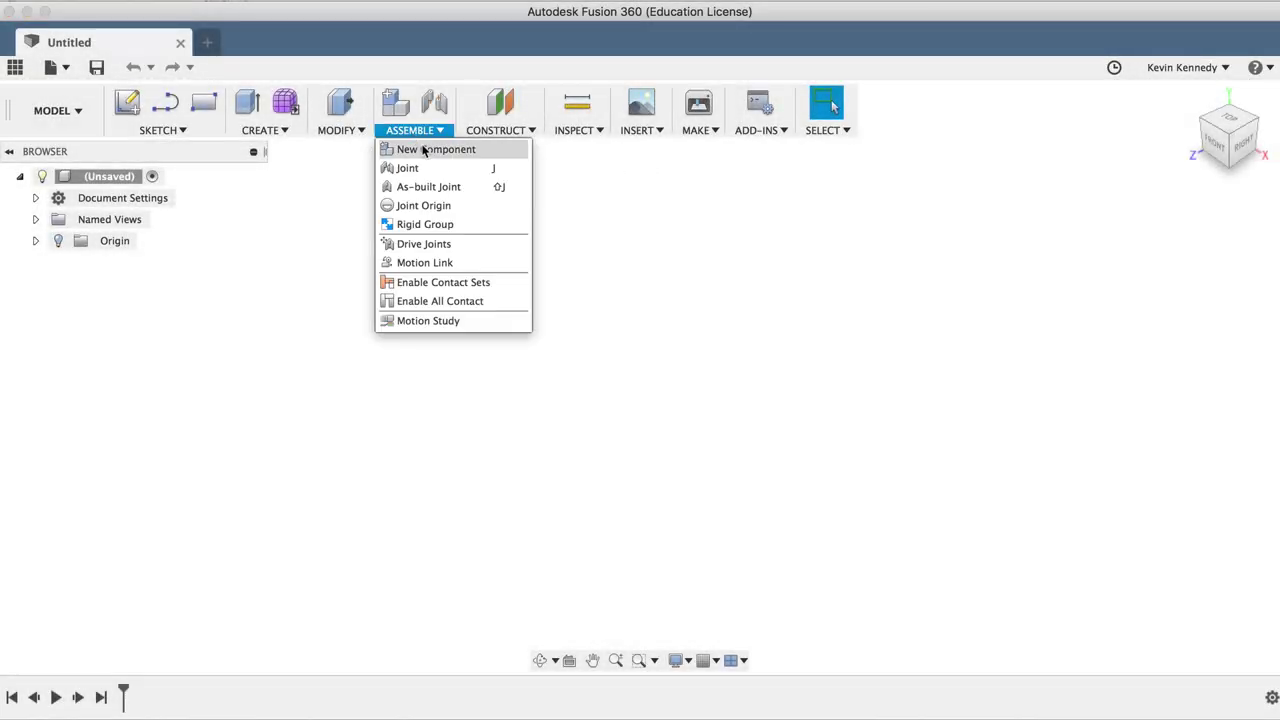
{"action": "left_click", "coordinate": [491, 150]}
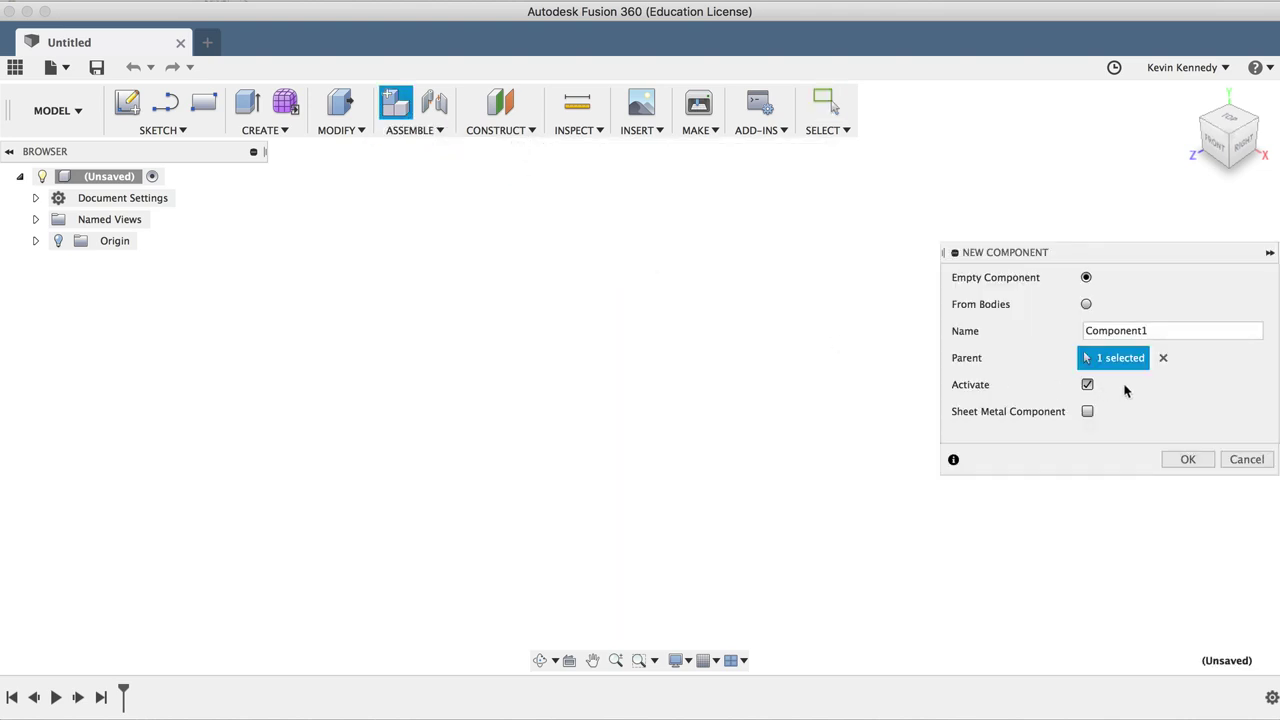
{"action": "left_click", "coordinate": [1137, 335]}
{"action": "double_click", "coordinate": [1137, 331]}
{"action": "type", "text": "Pai"}
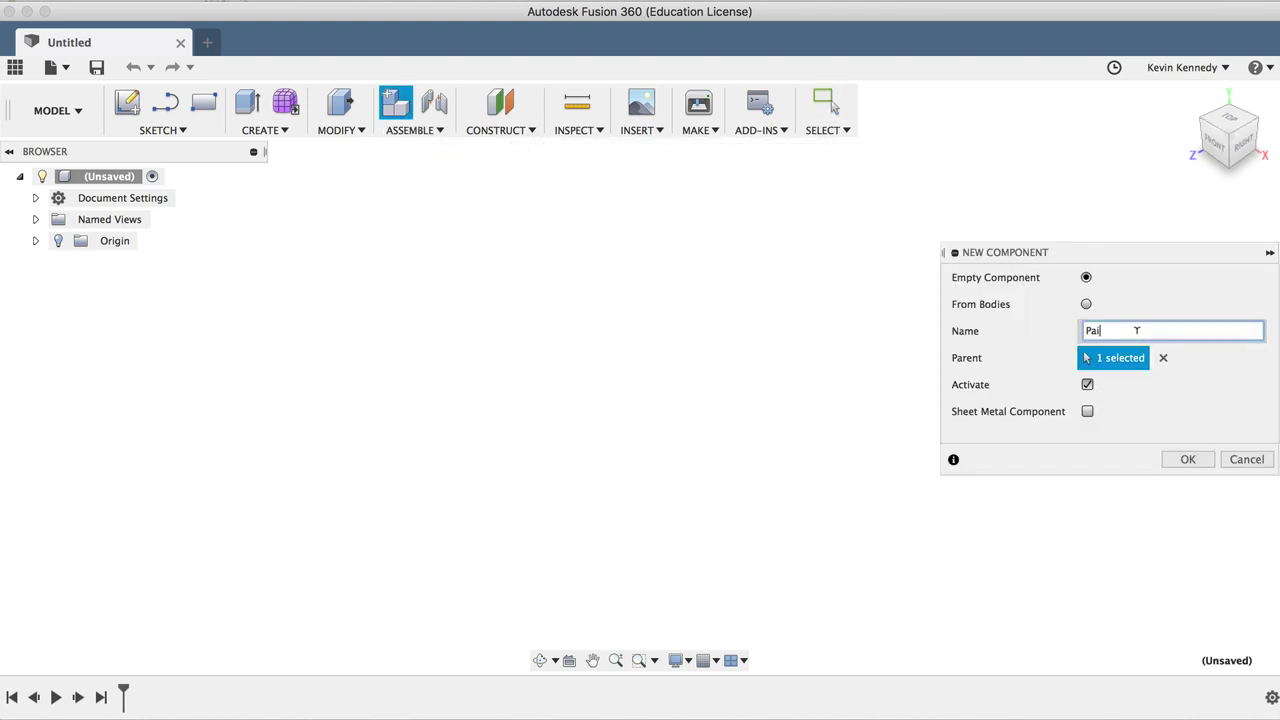
{"action": "type", "text": "nter's Tripod"}
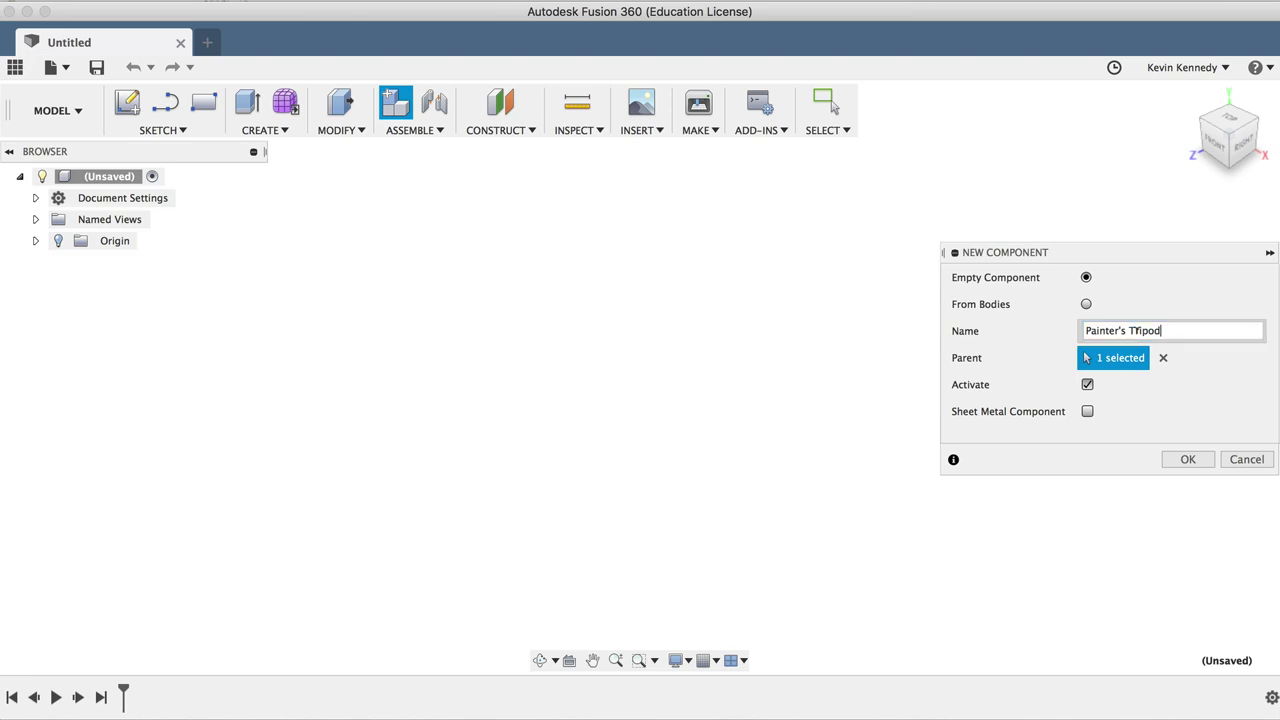
{"action": "left_click", "coordinate": [1188, 459]}
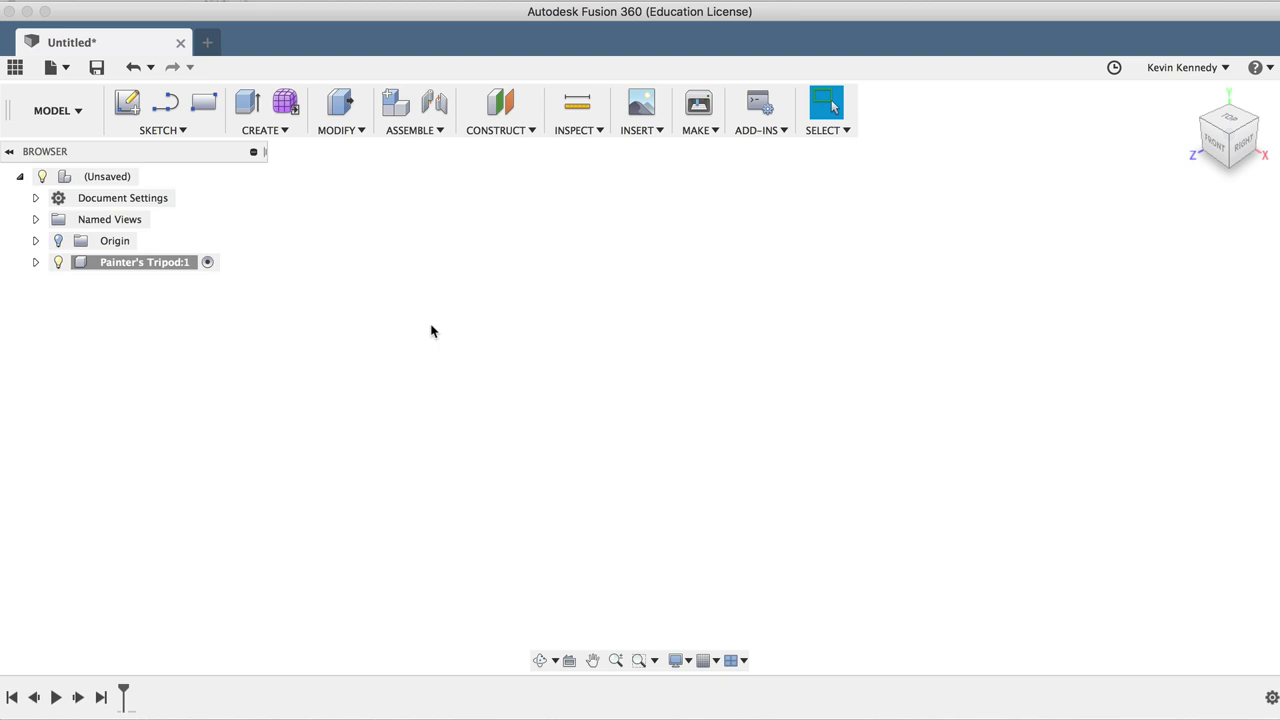
Step: Sketch a closed triangle with sides about 58 mm on the horizontal origin plane, with one corner at the origin
{"action": "key", "text": "l"}
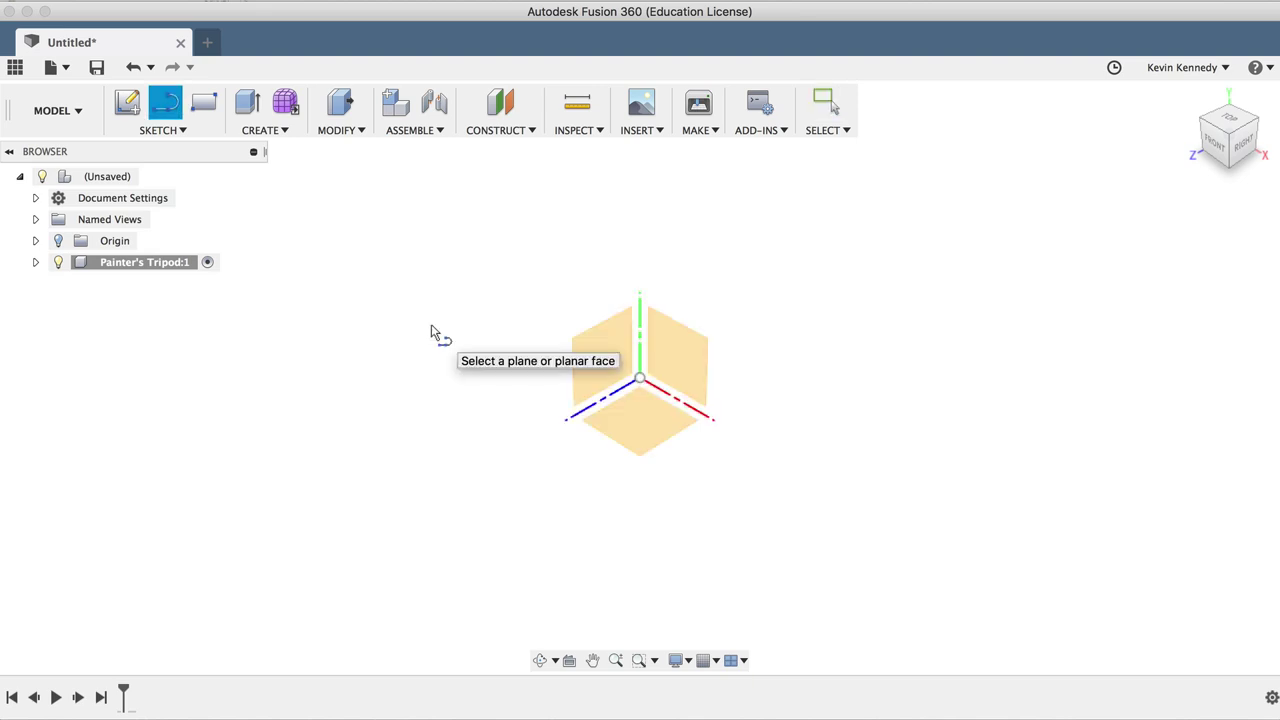
{"action": "left_click", "coordinate": [645, 424]}
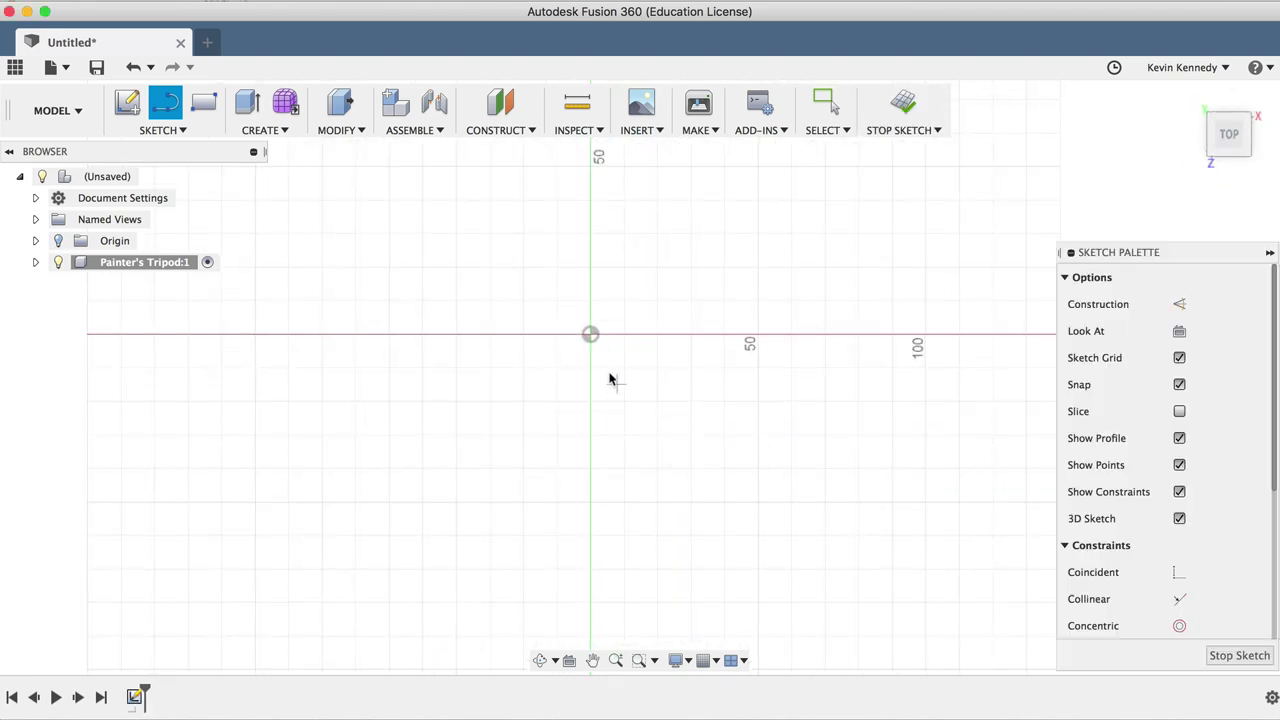
{"action": "left_click", "coordinate": [590, 335]}
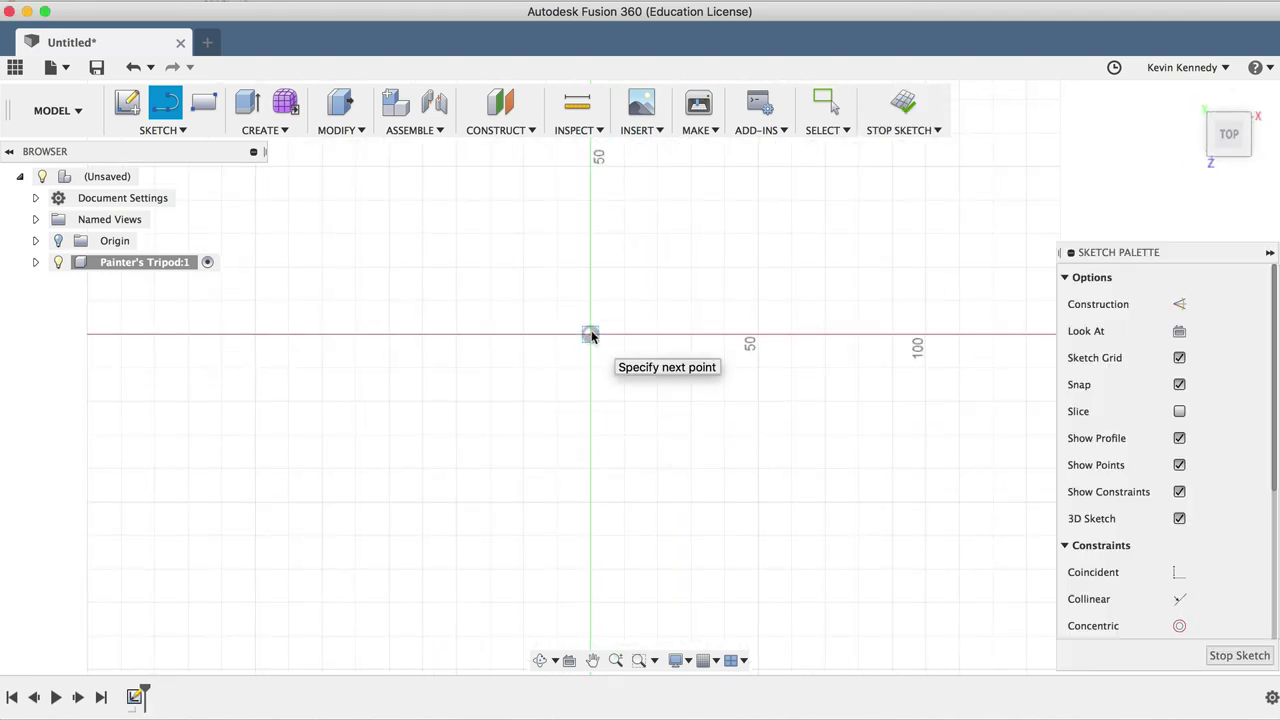
{"action": "left_click", "coordinate": [784, 337]}
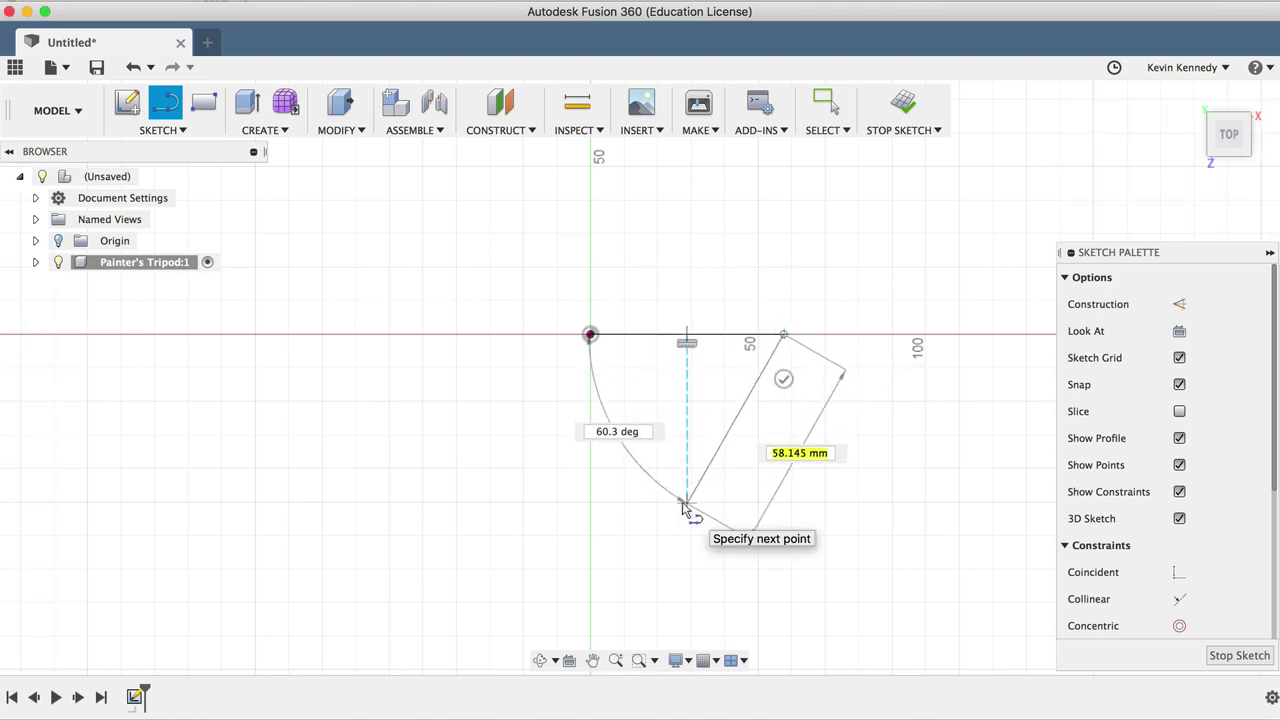
{"action": "left_click", "coordinate": [685, 503]}
{"action": "left_click", "coordinate": [590, 335]}
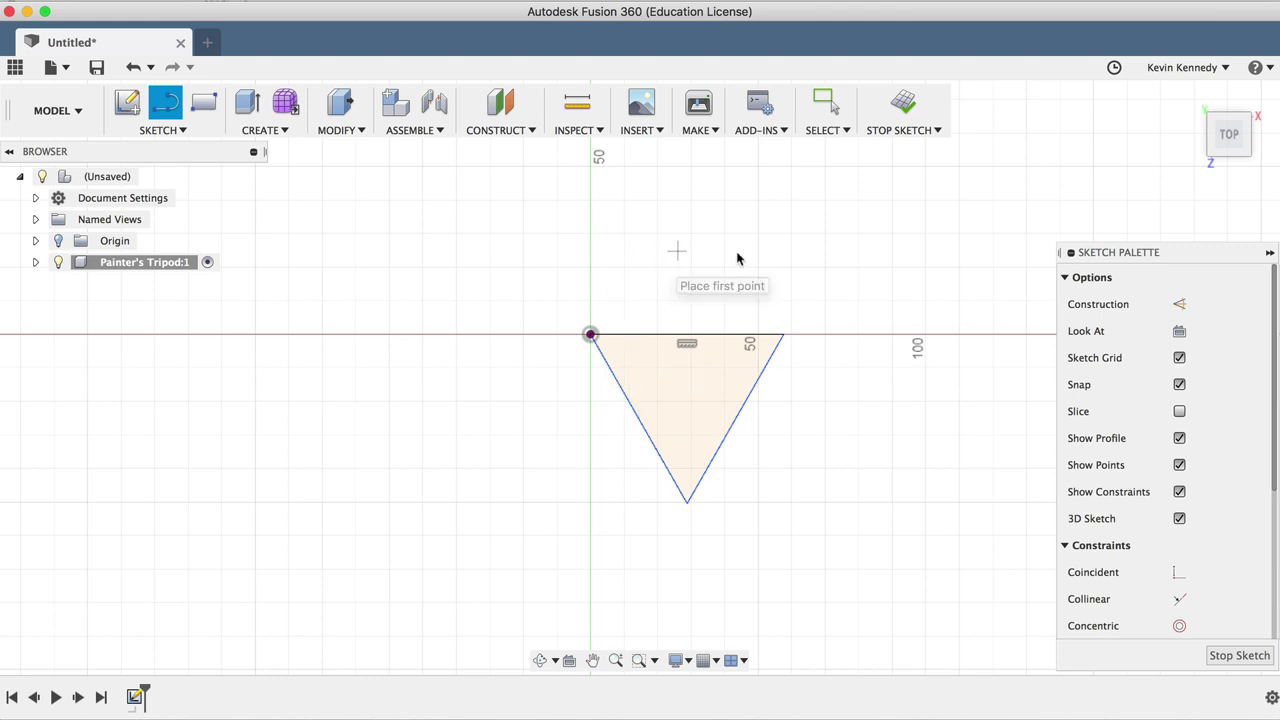
{"action": "key", "text": "Escape"}
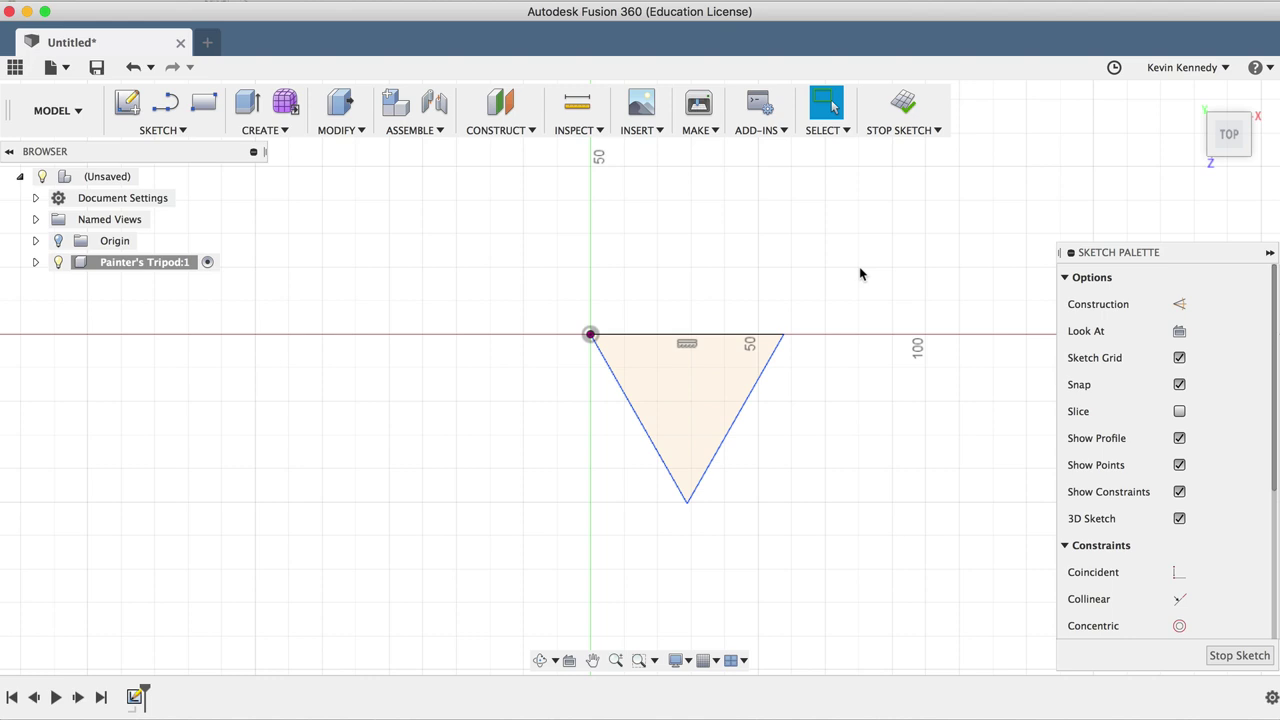
Step: Apply an Equal constraint to the triangle's three sides and test it by pulling on the vertex opposite the horizontal side
{"action": "left_click", "coordinate": [660, 335]}
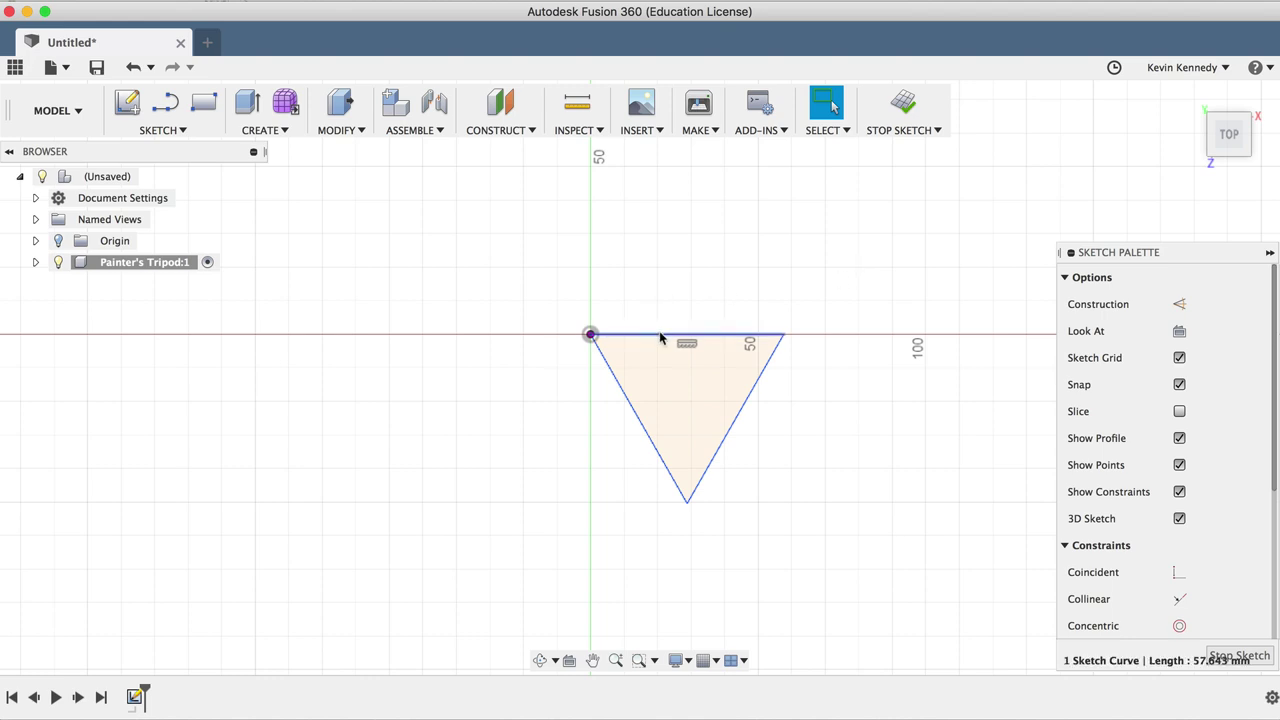
{"action": "left_click", "coordinate": [634, 409], "text": "shift"}
{"action": "left_click", "coordinate": [741, 413], "text": "shift"}
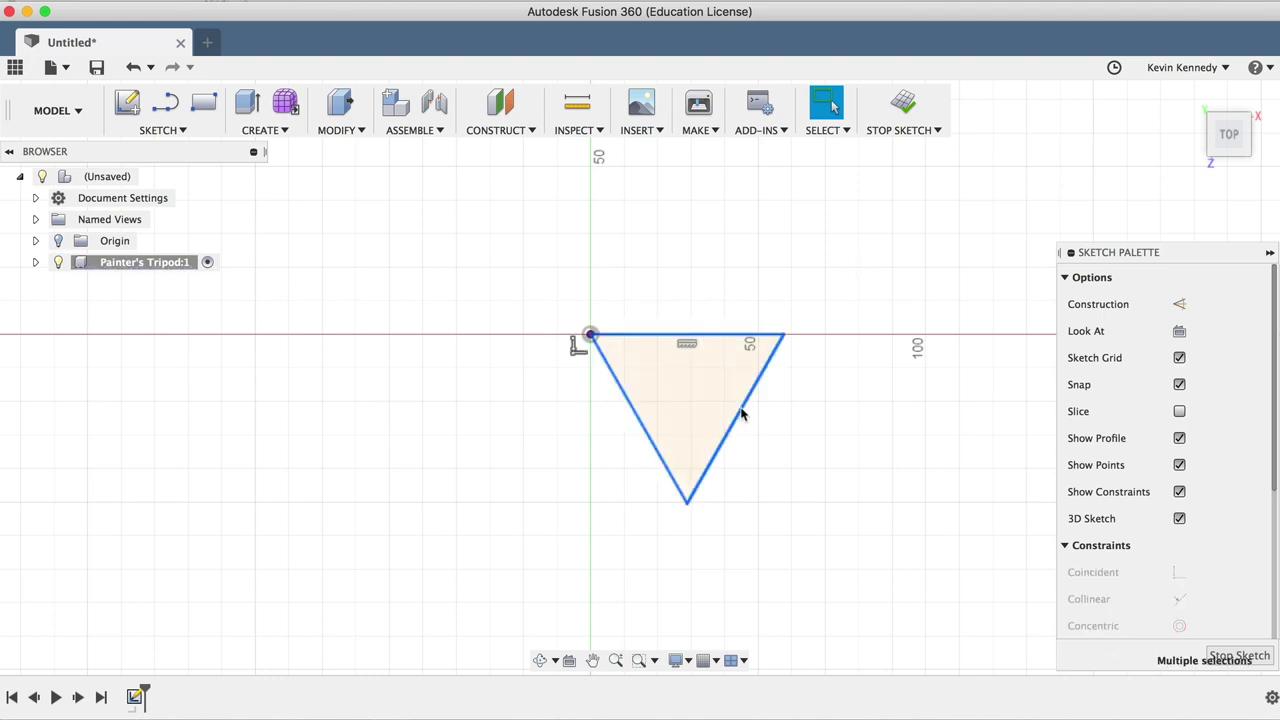
{"action": "scroll", "coordinate": [1118, 513], "scroll_direction": "down", "scroll_amount": 5}
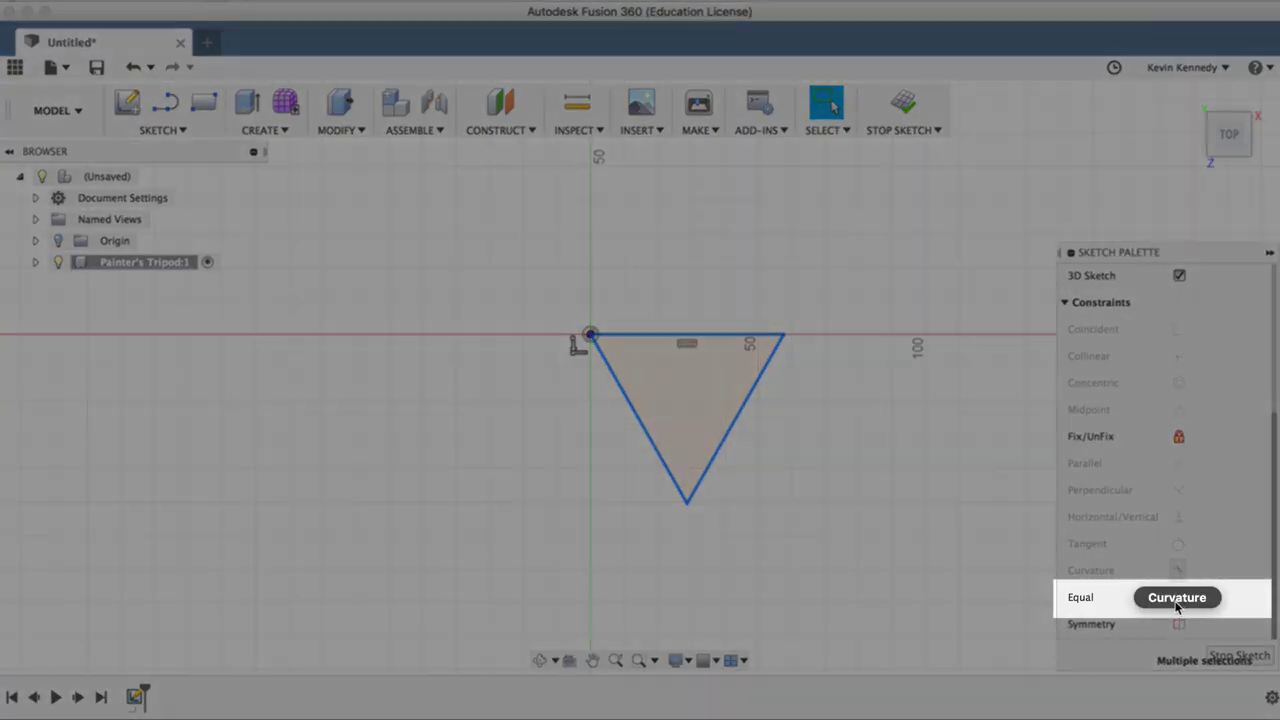
{"action": "left_click", "coordinate": [1179, 597]}
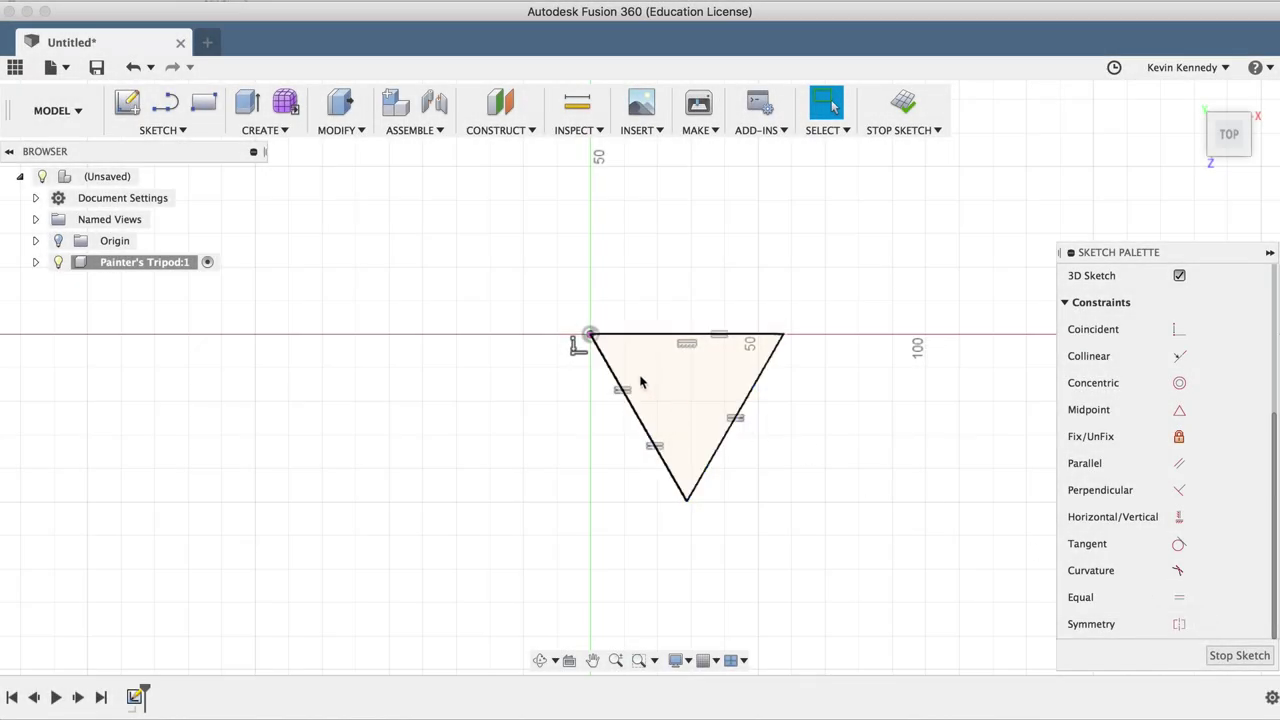
{"action": "left_click_drag", "start_coordinate": [1062, 253], "coordinate": [871, 200]}
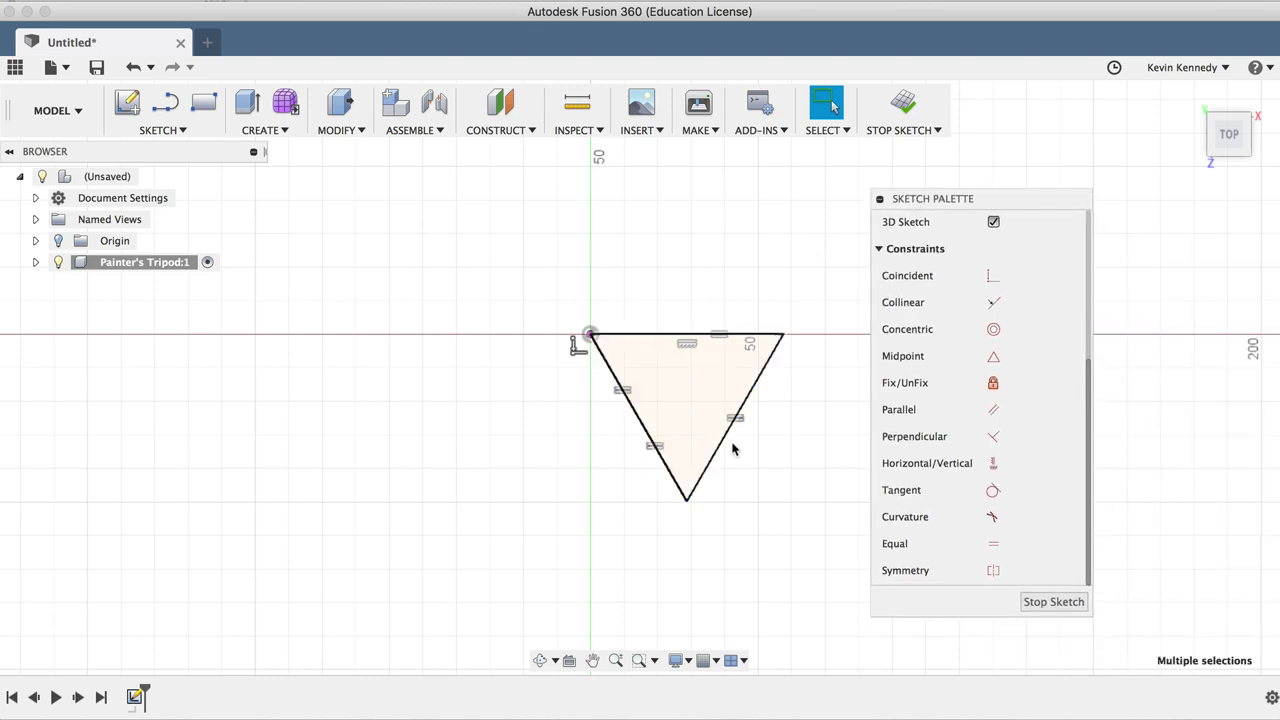
{"action": "mouse_move", "coordinate": [686, 502]}
{"action": "left_mouse_down"}
{"action": "mouse_move", "coordinate": [695, 595]}
{"action": "mouse_move", "coordinate": [694, 531]}
{"action": "mouse_move", "coordinate": [651, 440]}
{"action": "mouse_move", "coordinate": [701, 565]}
{"action": "mouse_move", "coordinate": [702, 530]}
{"action": "mouse_move", "coordinate": [653, 444]}
{"action": "mouse_move", "coordinate": [698, 497]}
{"action": "left_mouse_up"}
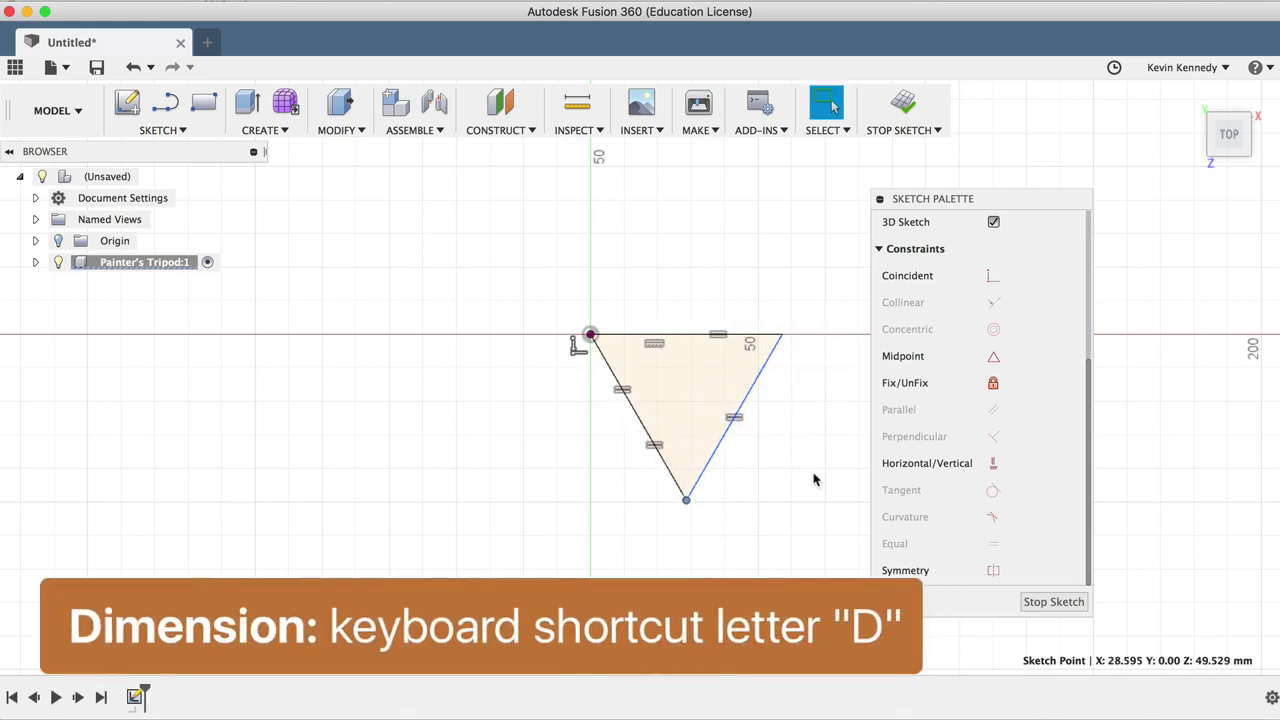
Step: Dimension the triangle's horizontal side to 60 mm
{"action": "key", "text": "d"}
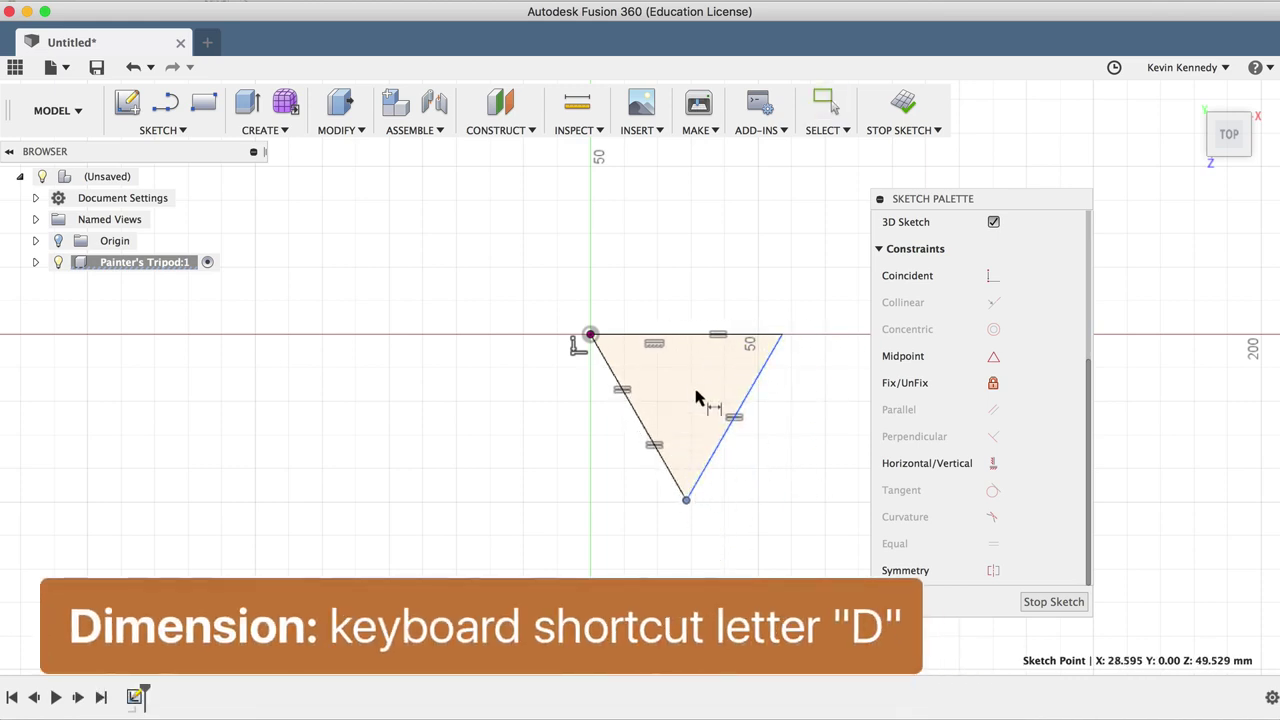
{"action": "left_click", "coordinate": [692, 336]}
{"action": "left_click", "coordinate": [680, 278]}
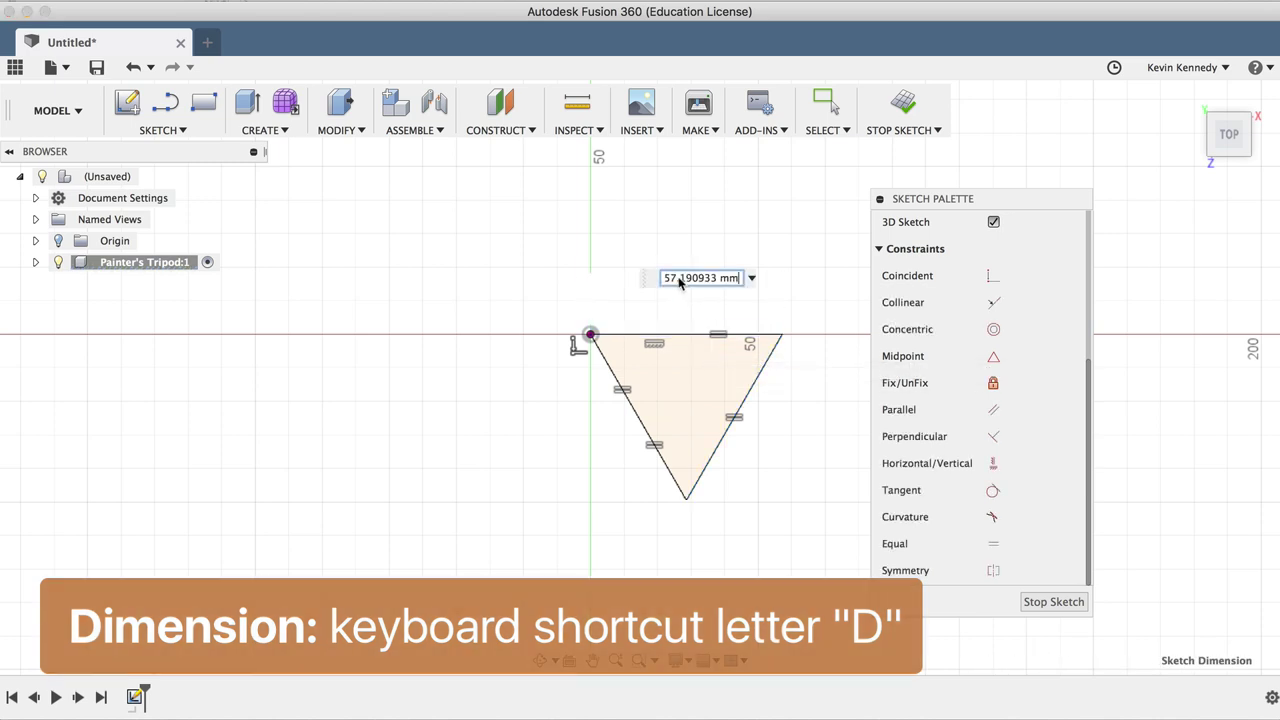
{"action": "type", "text": "60"}
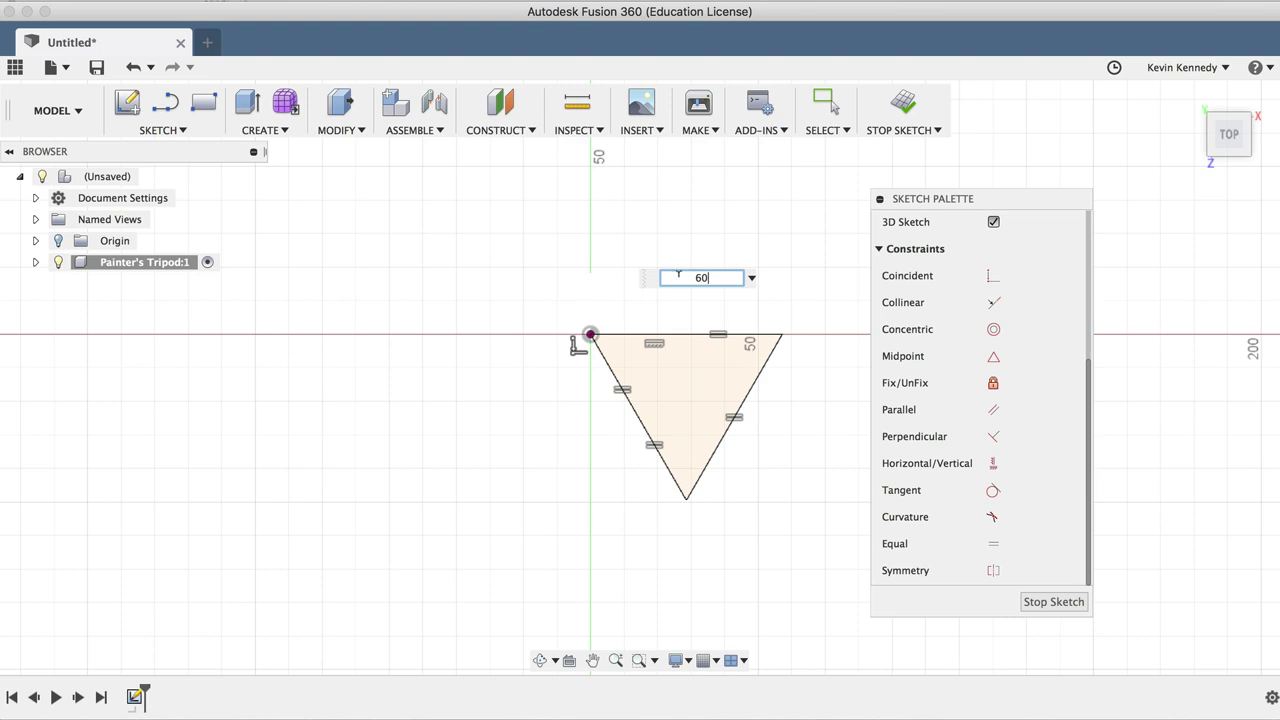
{"action": "key", "text": "Return"}
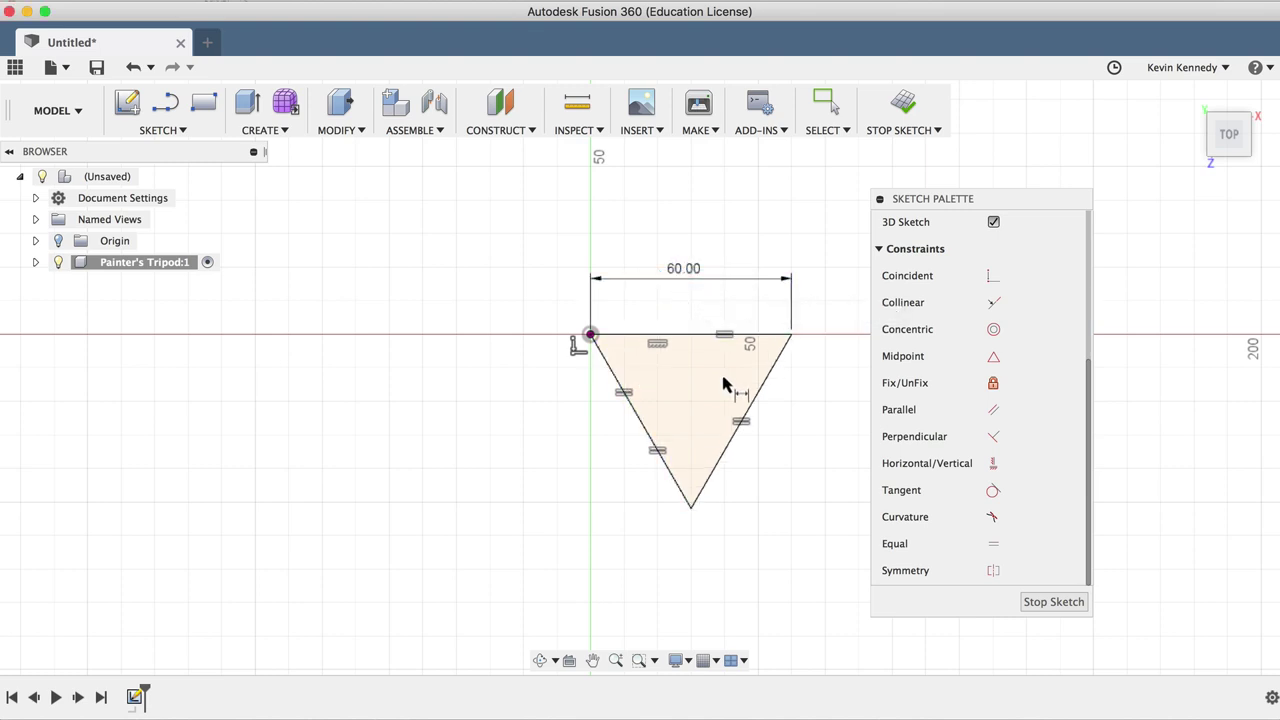
{"action": "key", "text": "Escape"}
Step: Check whether the triangle's two corners away from the origin can still move, and clear the selection
{"action": "left_click_drag", "start_coordinate": [957, 196], "coordinate": [1005, 177]}
{"action": "scroll", "coordinate": [828, 446], "scroll_direction": "right", "scroll_amount": 5}
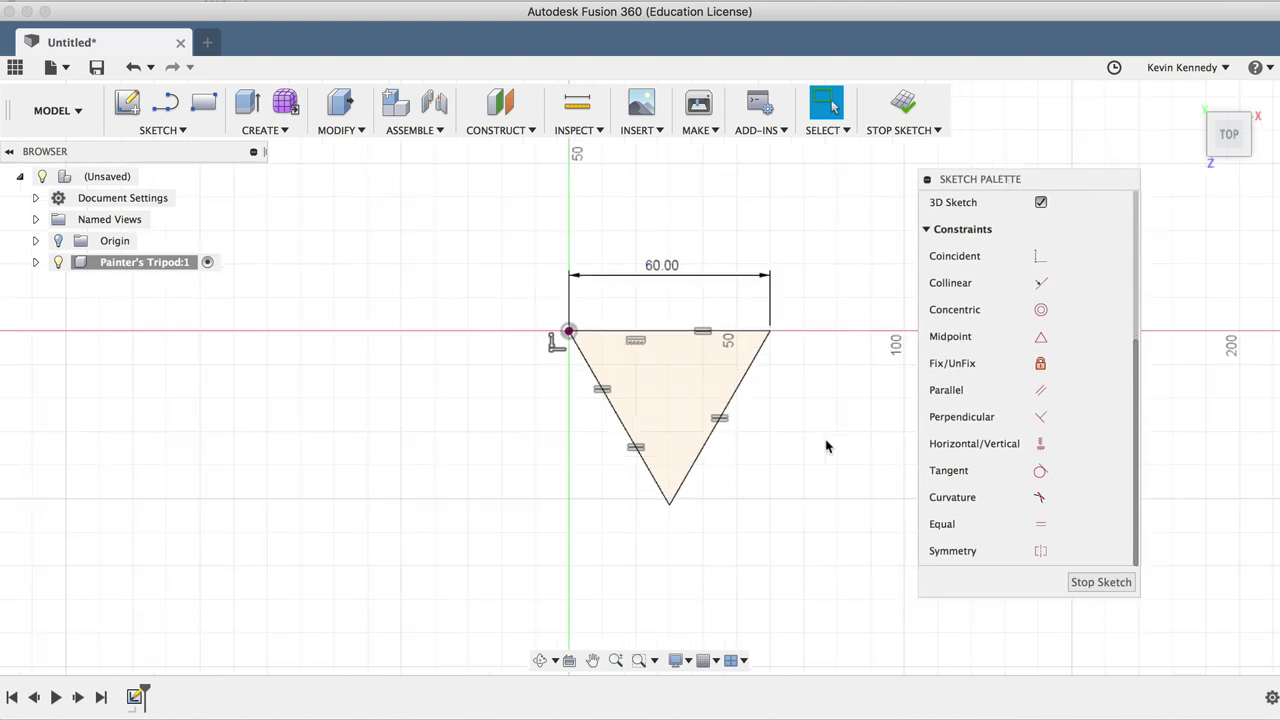
{"action": "scroll", "coordinate": [826, 446], "scroll_direction": "up", "scroll_amount": 5}
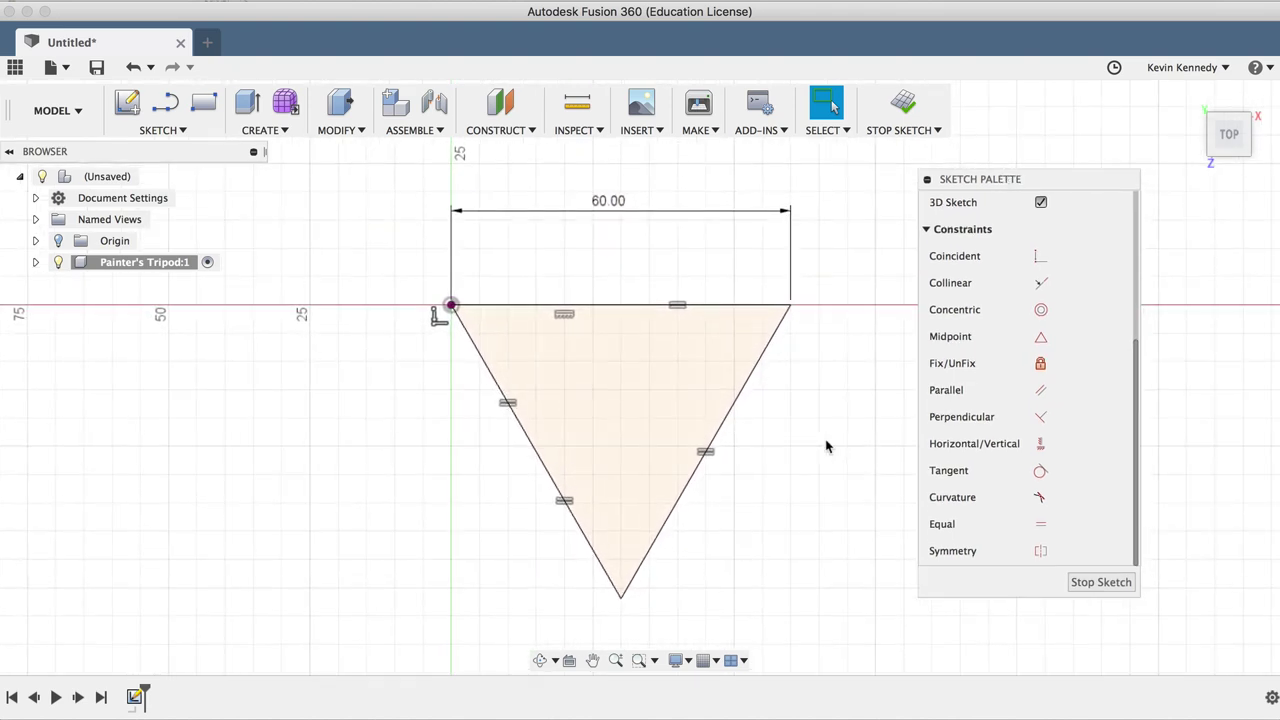
{"action": "scroll", "coordinate": [826, 446], "scroll_direction": "right", "scroll_amount": 2}
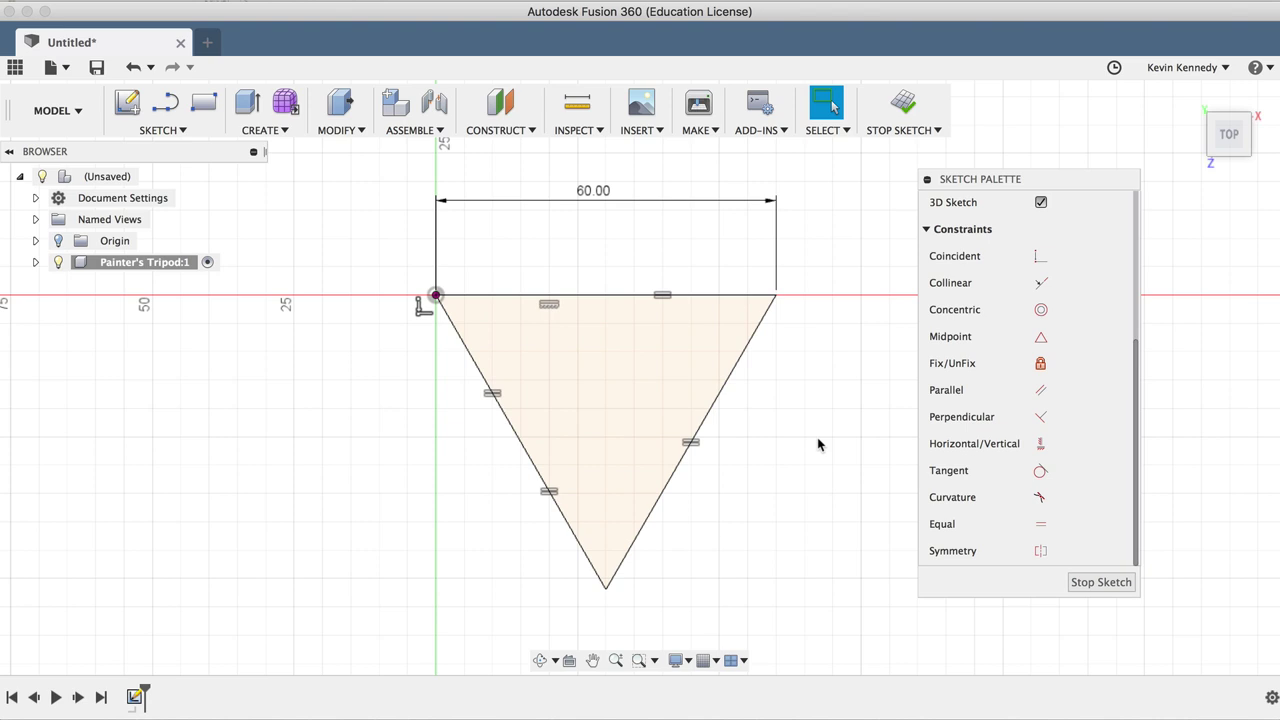
{"action": "left_click", "coordinate": [605, 589]}
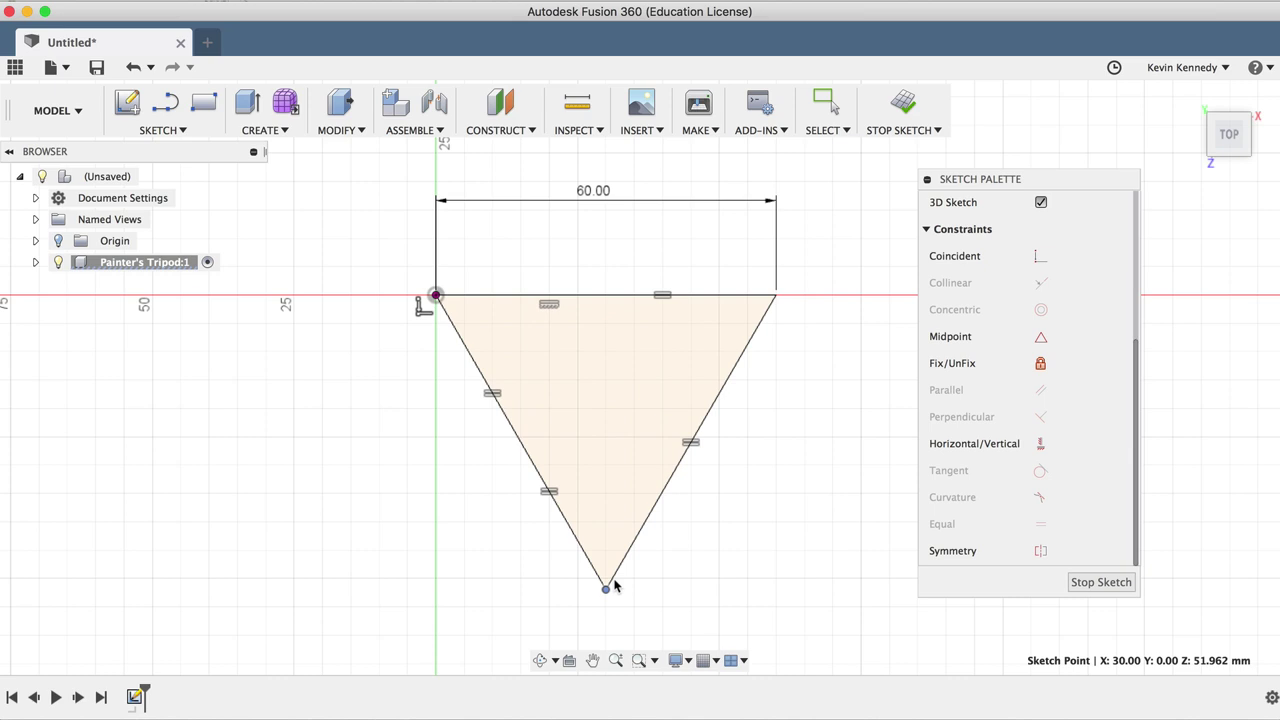
{"action": "left_click", "coordinate": [776, 295]}
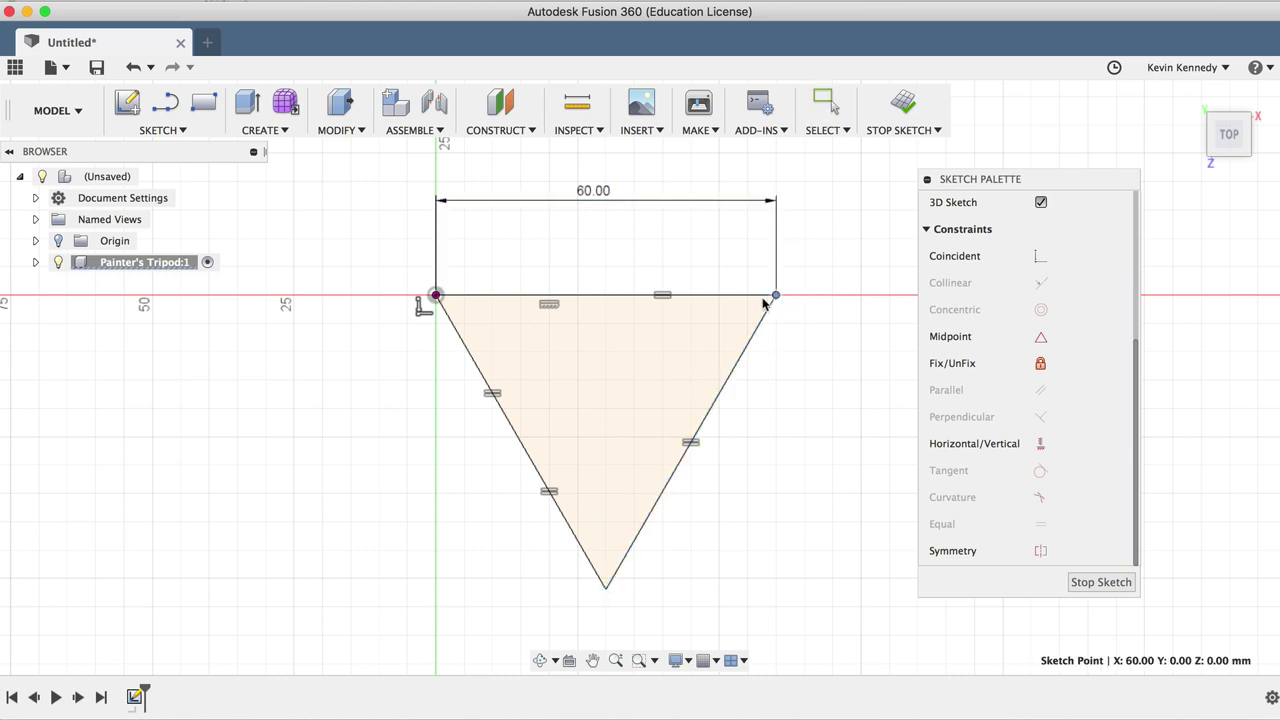
{"action": "left_click", "coordinate": [461, 454]}
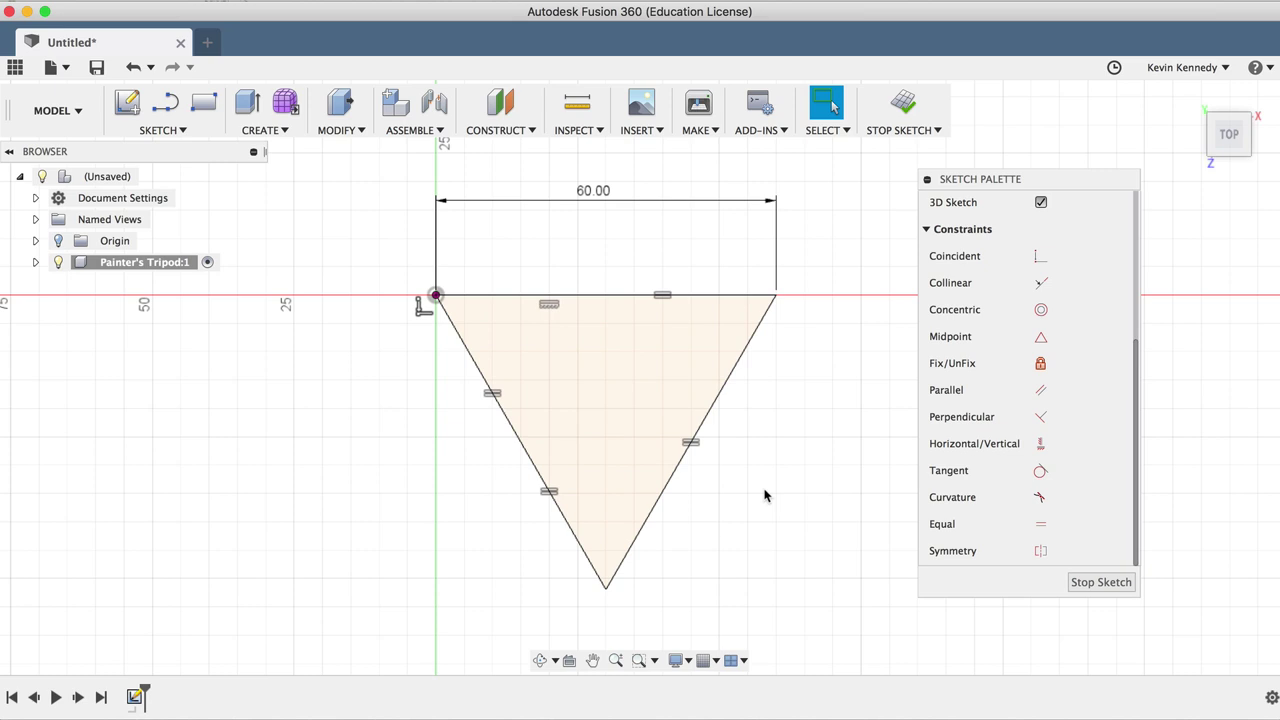
Step: Save the design as "Painter's Tripod" in the Scripts folder
{"action": "left_click", "coordinate": [97, 68]}
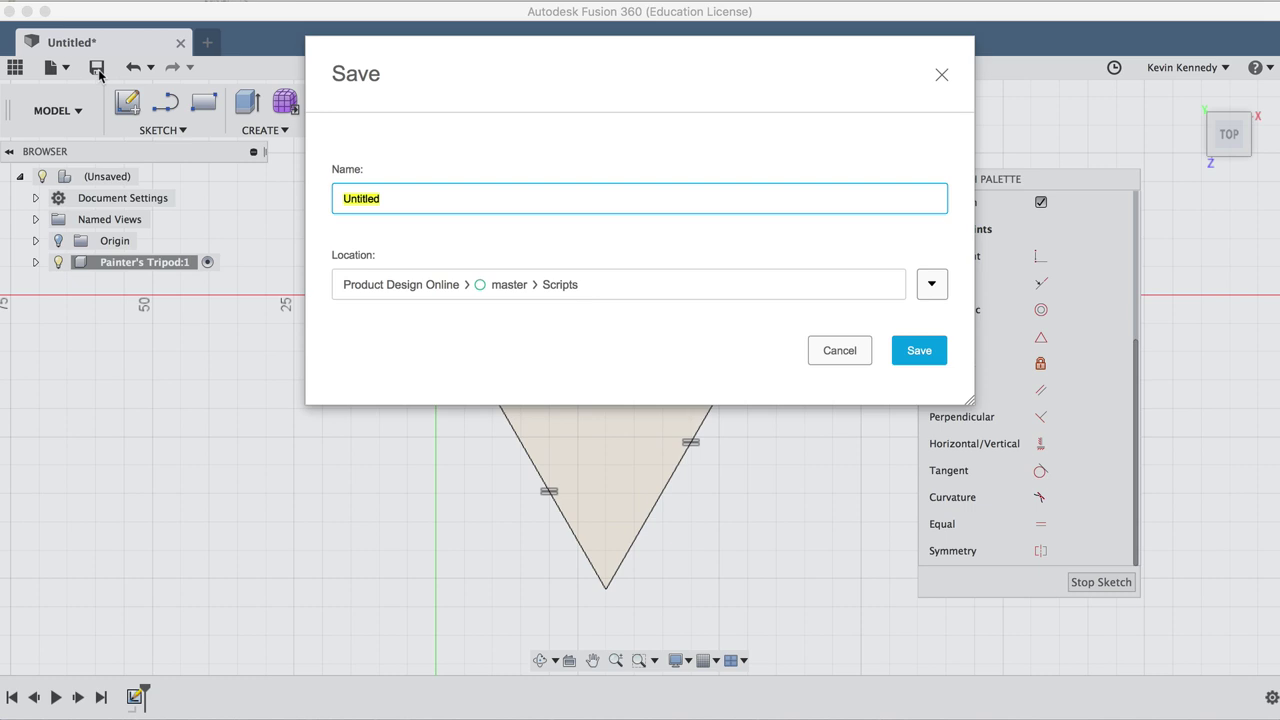
{"action": "type", "text": "Painter's Tripo"}
{"action": "left_click", "coordinate": [919, 350]}
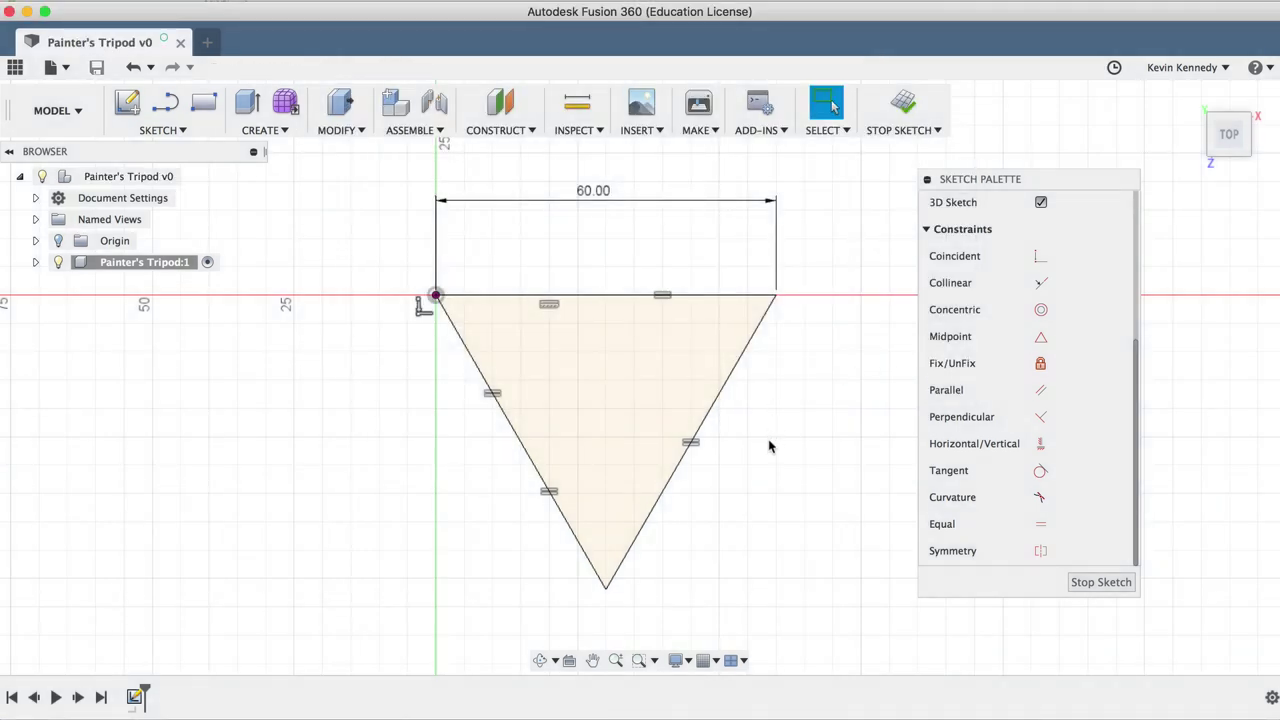
Step: Create a construction plane offset 50 mm above the triangle profile
{"action": "scroll", "coordinate": [769, 446], "scroll_direction": "down", "scroll_amount": 6}
{"action": "scroll", "coordinate": [769, 446], "scroll_direction": "up", "scroll_amount": 3}
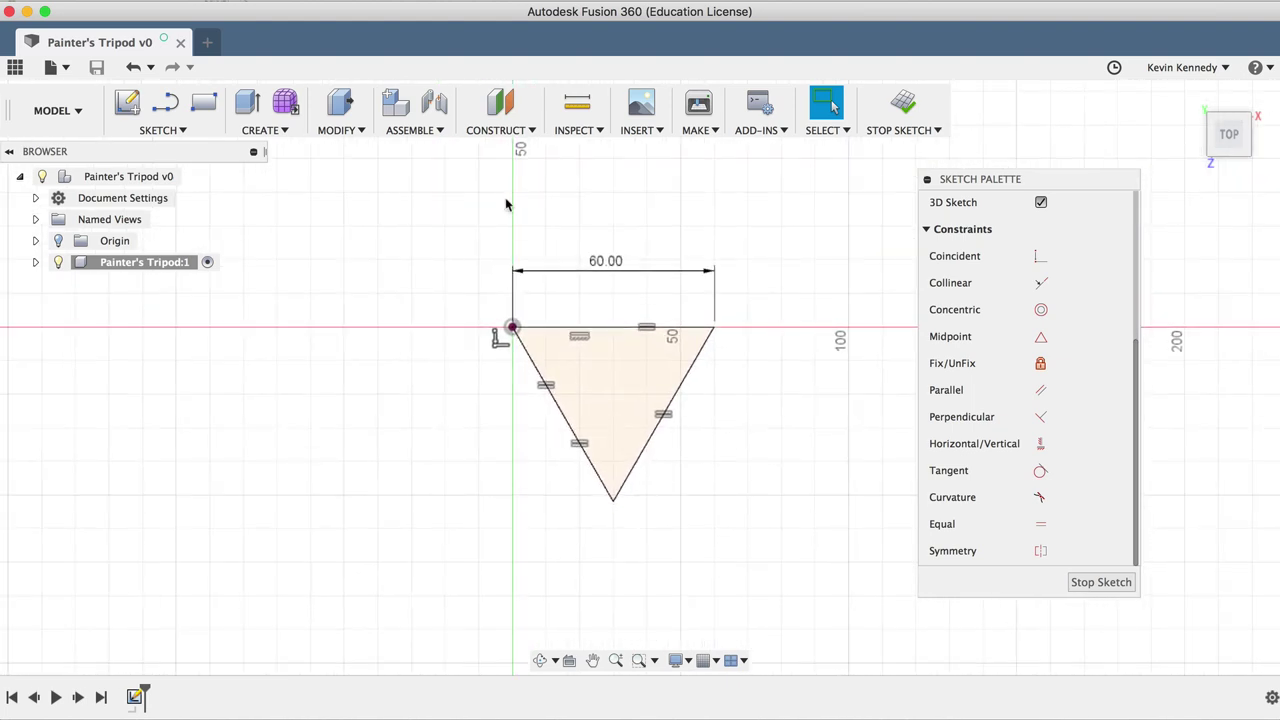
{"action": "left_click", "coordinate": [502, 120]}
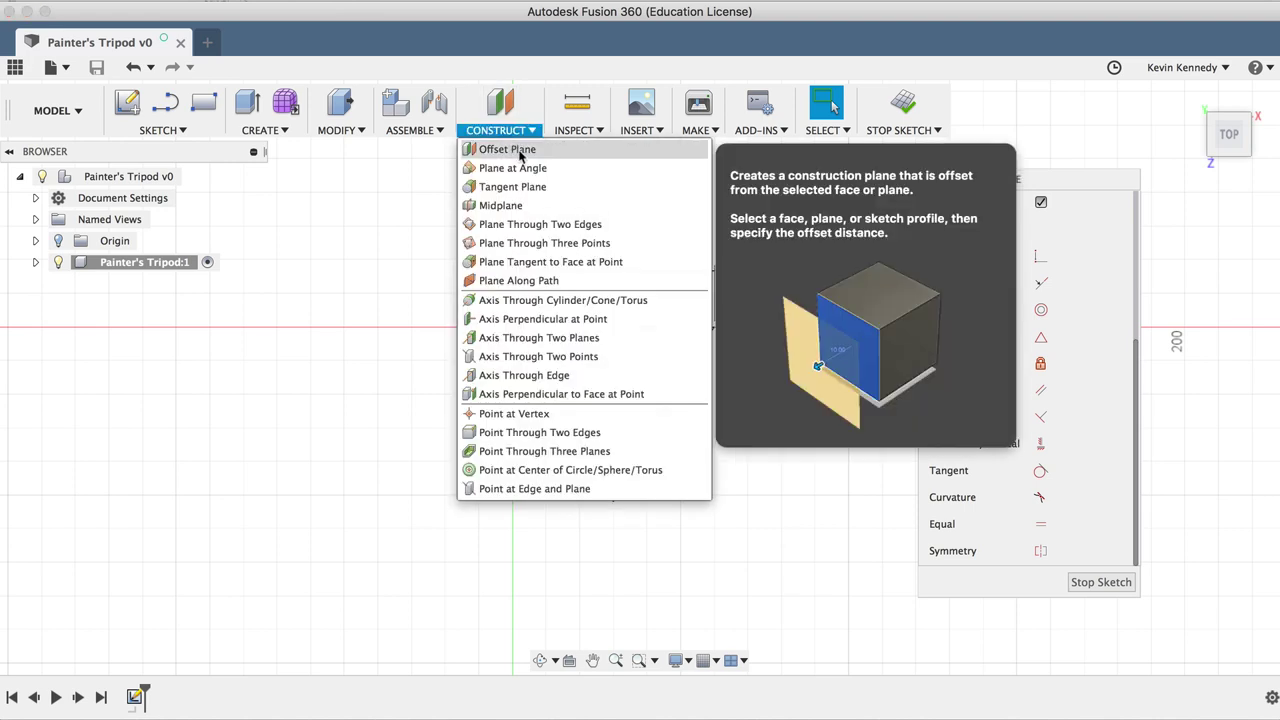
{"action": "left_click", "coordinate": [524, 152]}
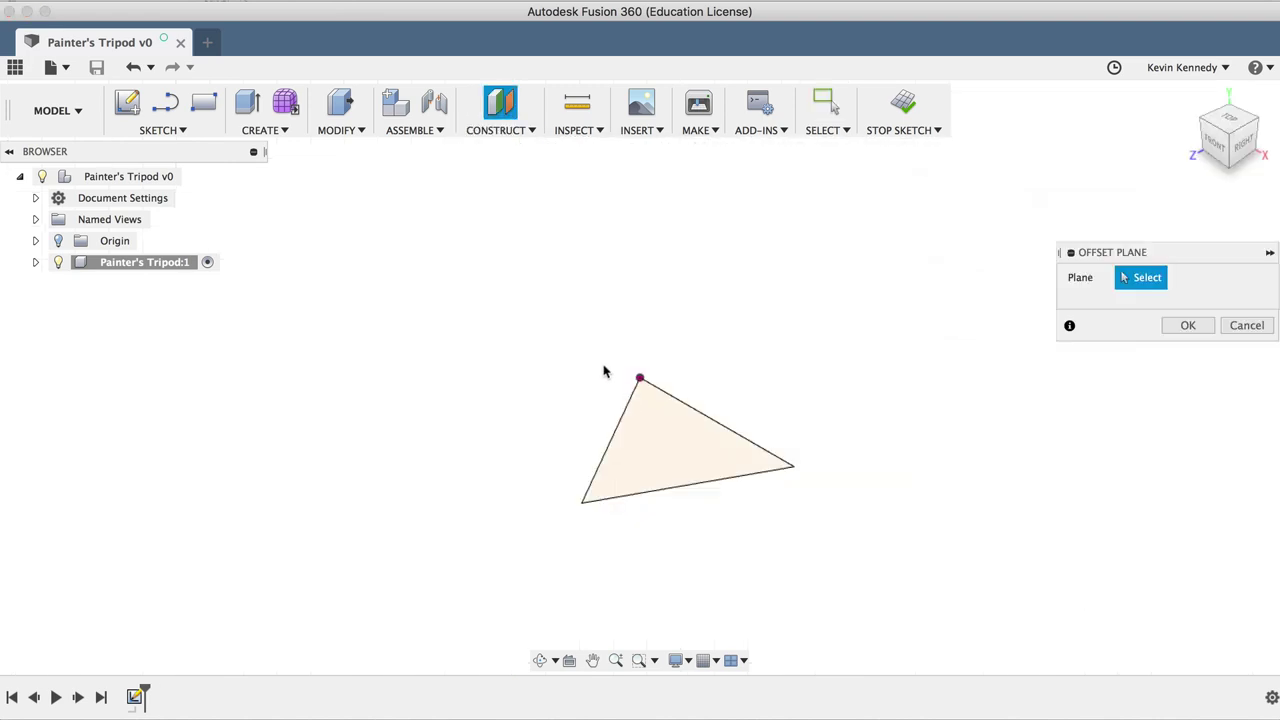
{"action": "left_click", "coordinate": [670, 447]}
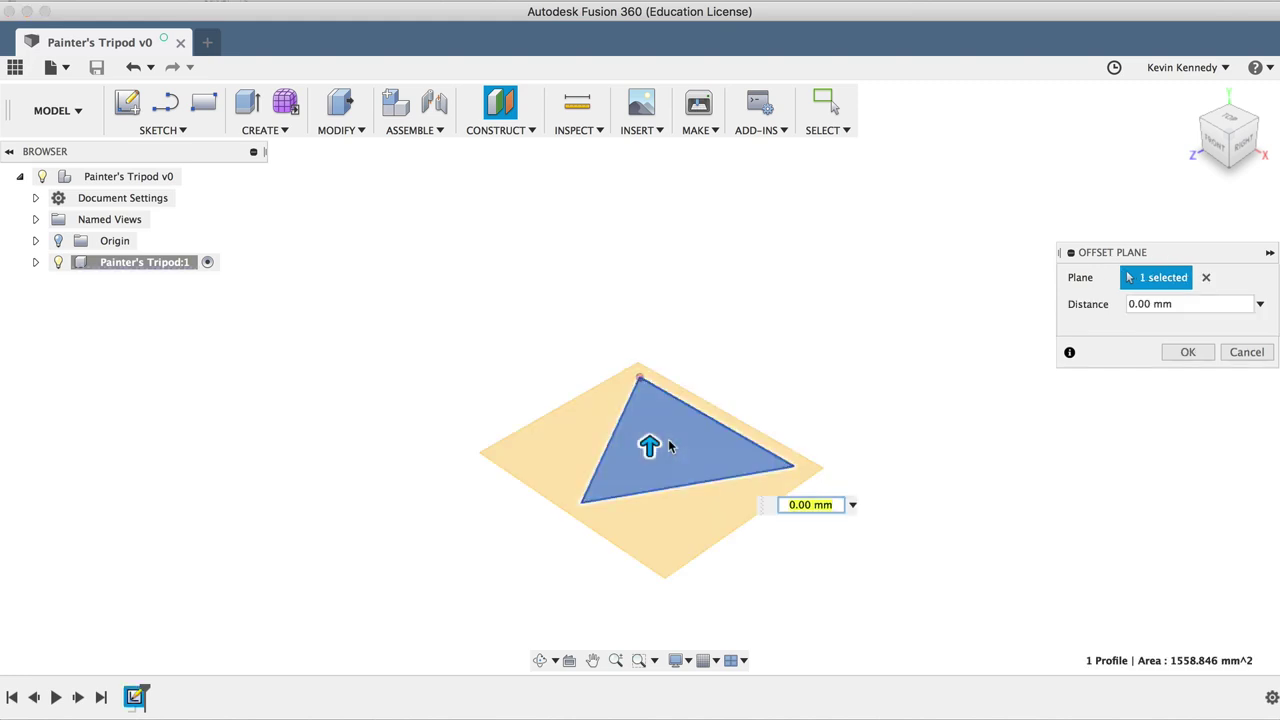
{"action": "type", "text": "50"}
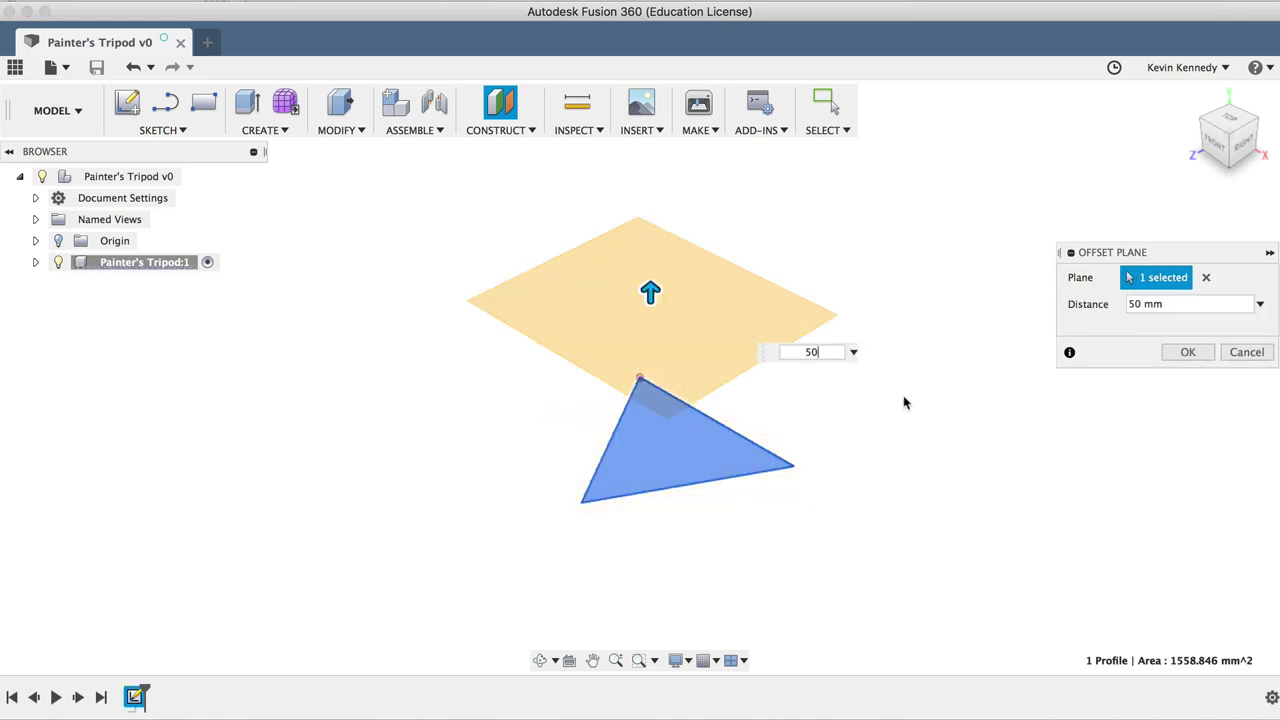
{"action": "left_click", "coordinate": [1172, 355]}
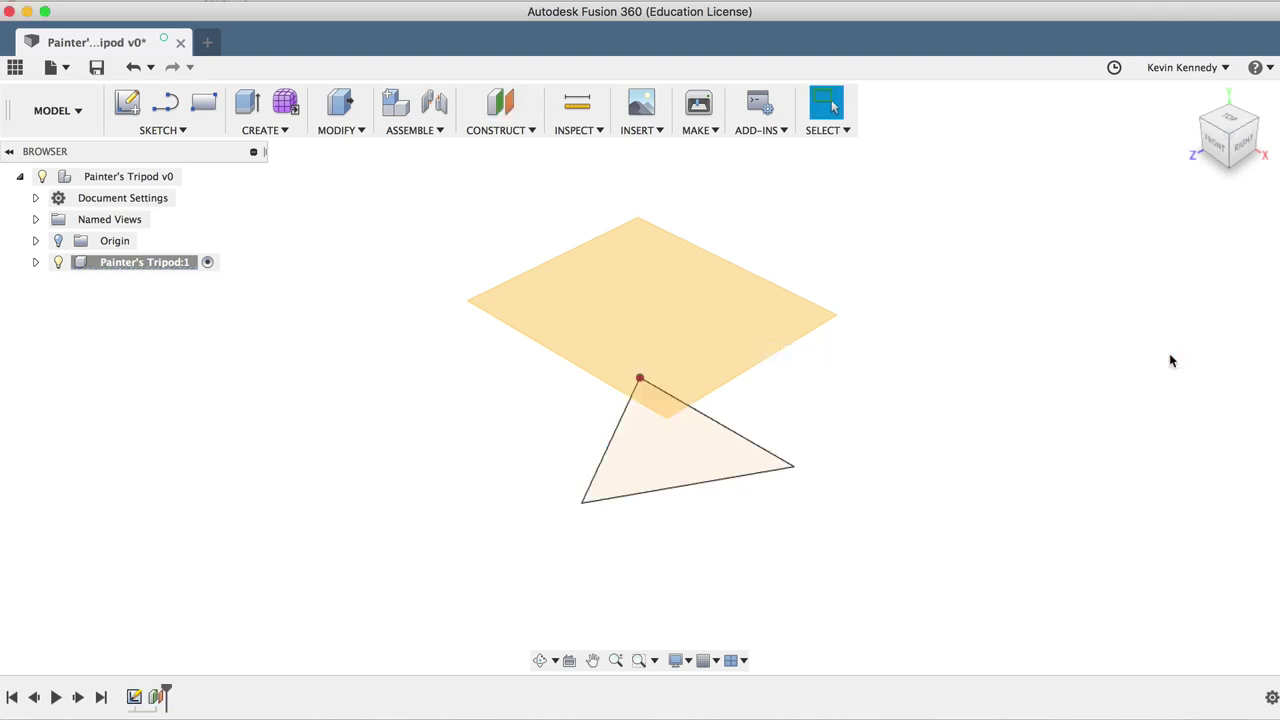
Step: Start a sketch on the offset plane and project the base triangle's three sides into it
{"action": "left_click", "coordinate": [637, 305]}
{"action": "right_click", "coordinate": [637, 305]}
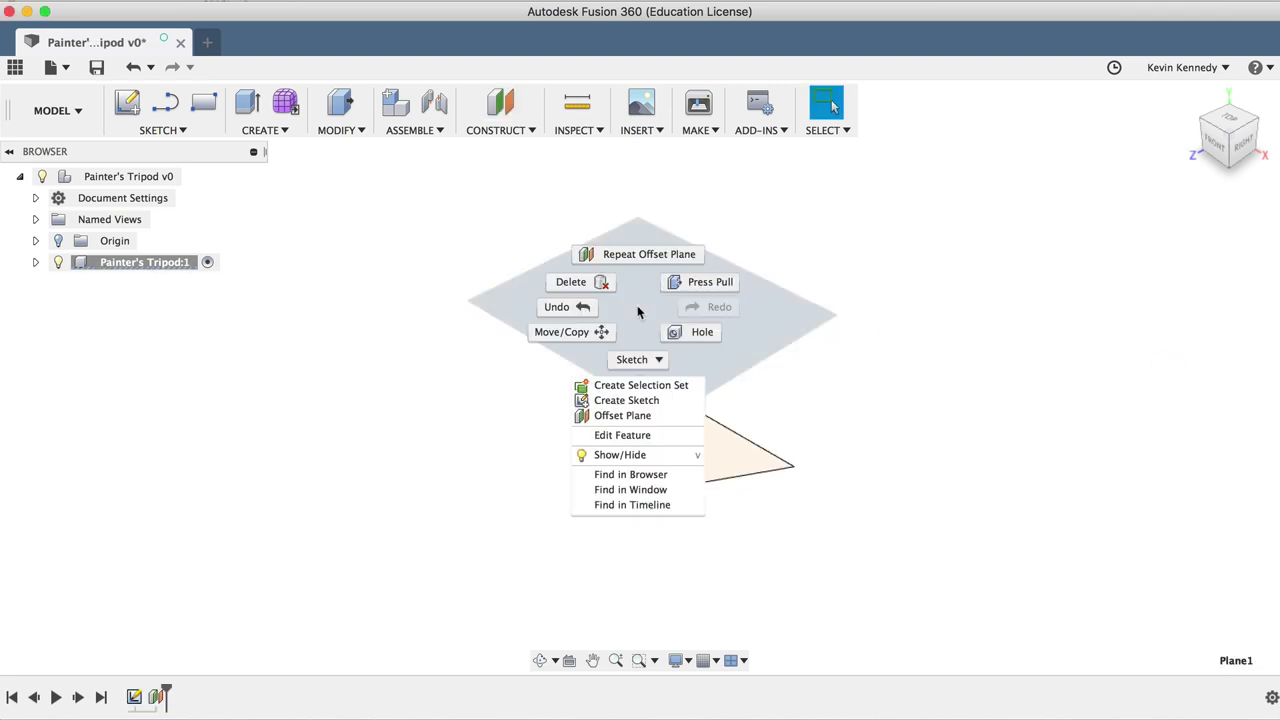
{"action": "left_click", "coordinate": [637, 399]}
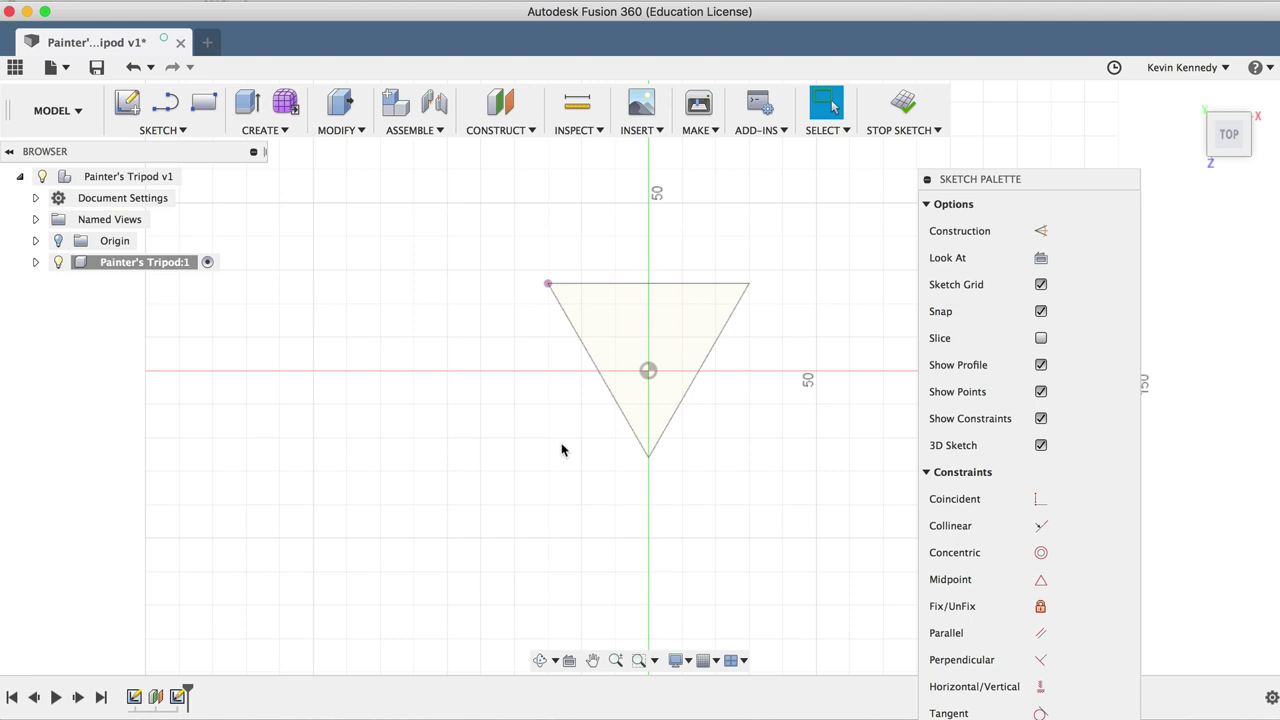
{"action": "key", "text": "p"}
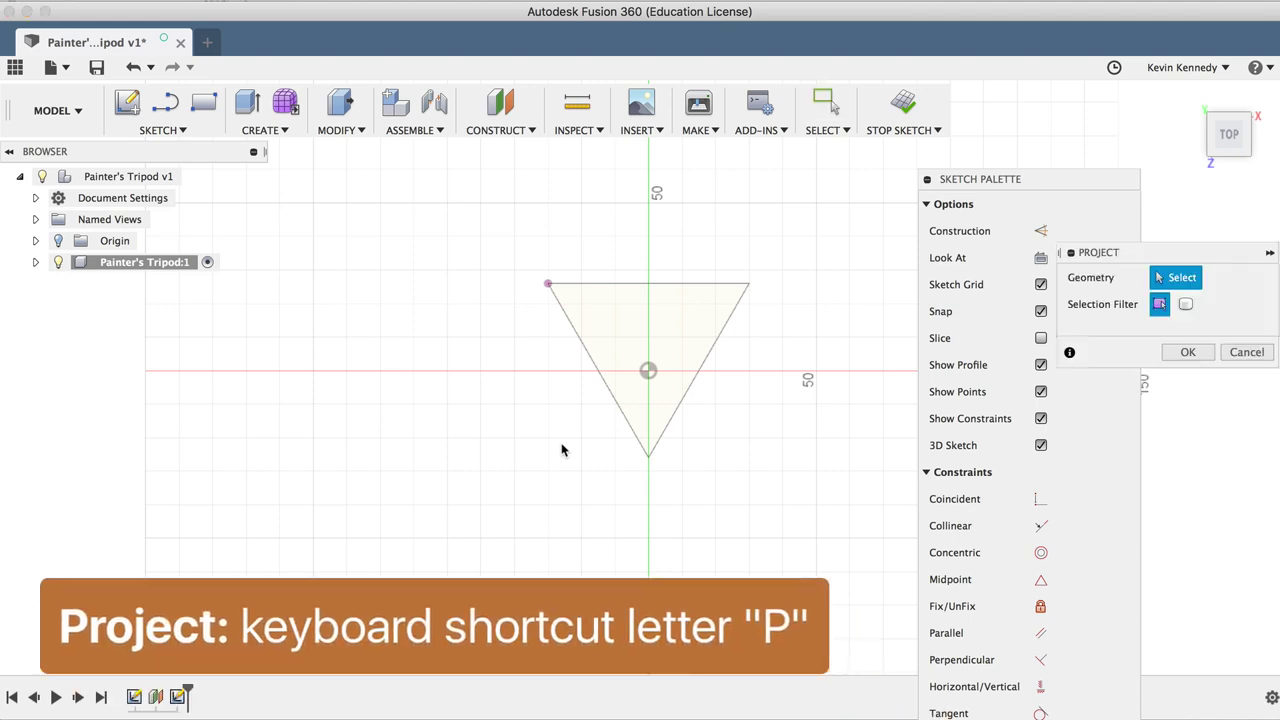
{"action": "left_click_drag", "start_coordinate": [1169, 252], "coordinate": [884, 233]}
{"action": "left_click", "coordinate": [600, 284]}
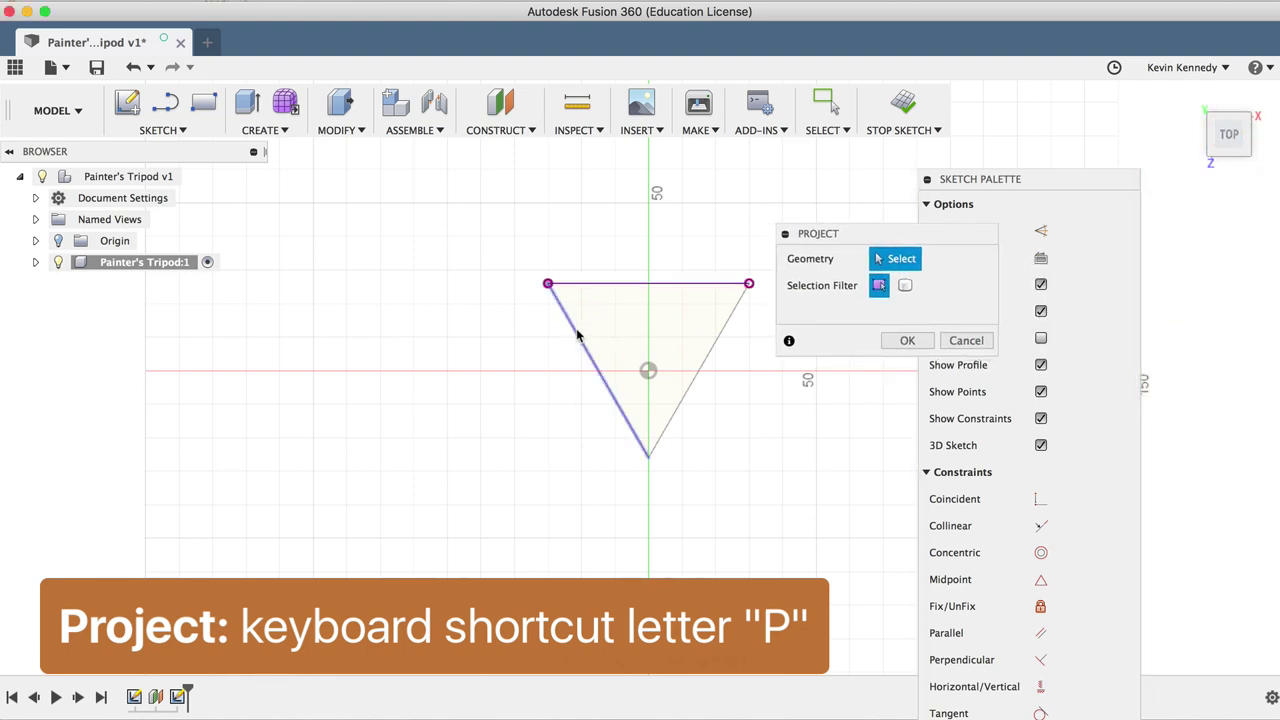
{"action": "left_click", "coordinate": [578, 337]}
{"action": "left_click", "coordinate": [728, 324]}
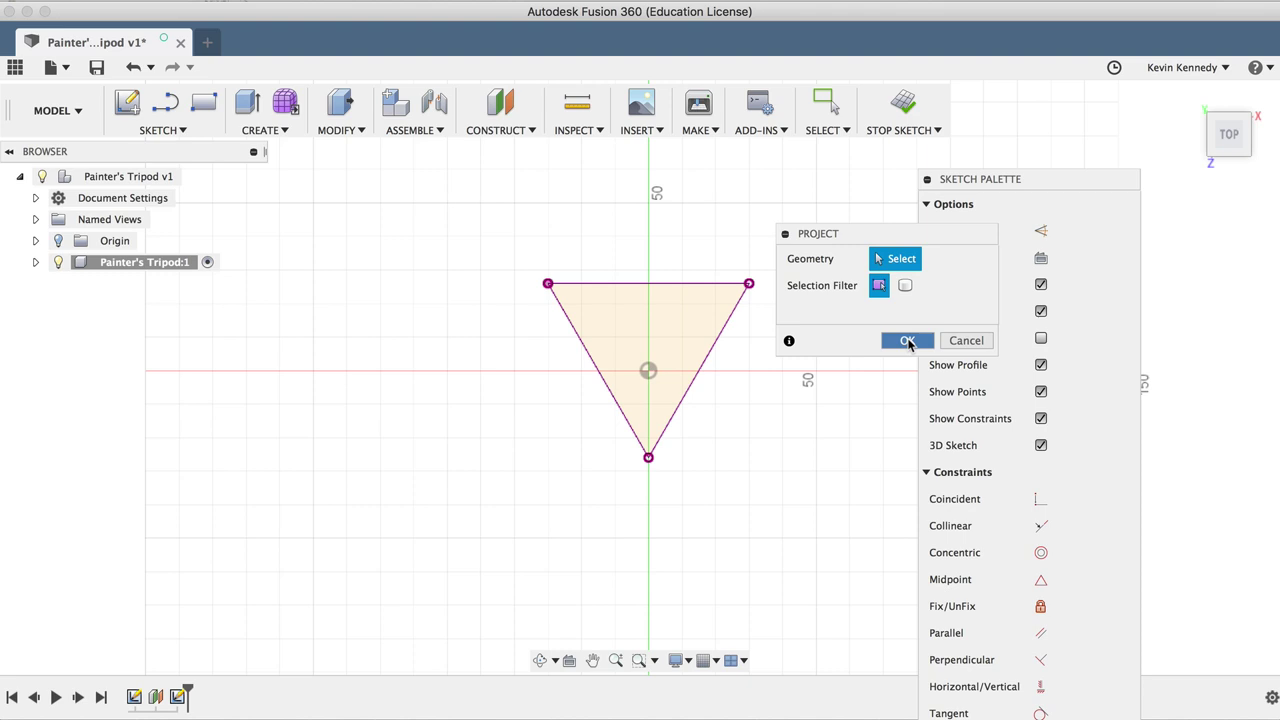
{"action": "left_click", "coordinate": [905, 341]}
Step: Toggle the construction line type on and off repeatedly, leaving it switched on for the new sketch lines
{"action": "left_click_drag", "start_coordinate": [1014, 178], "coordinate": [1055, 101]}
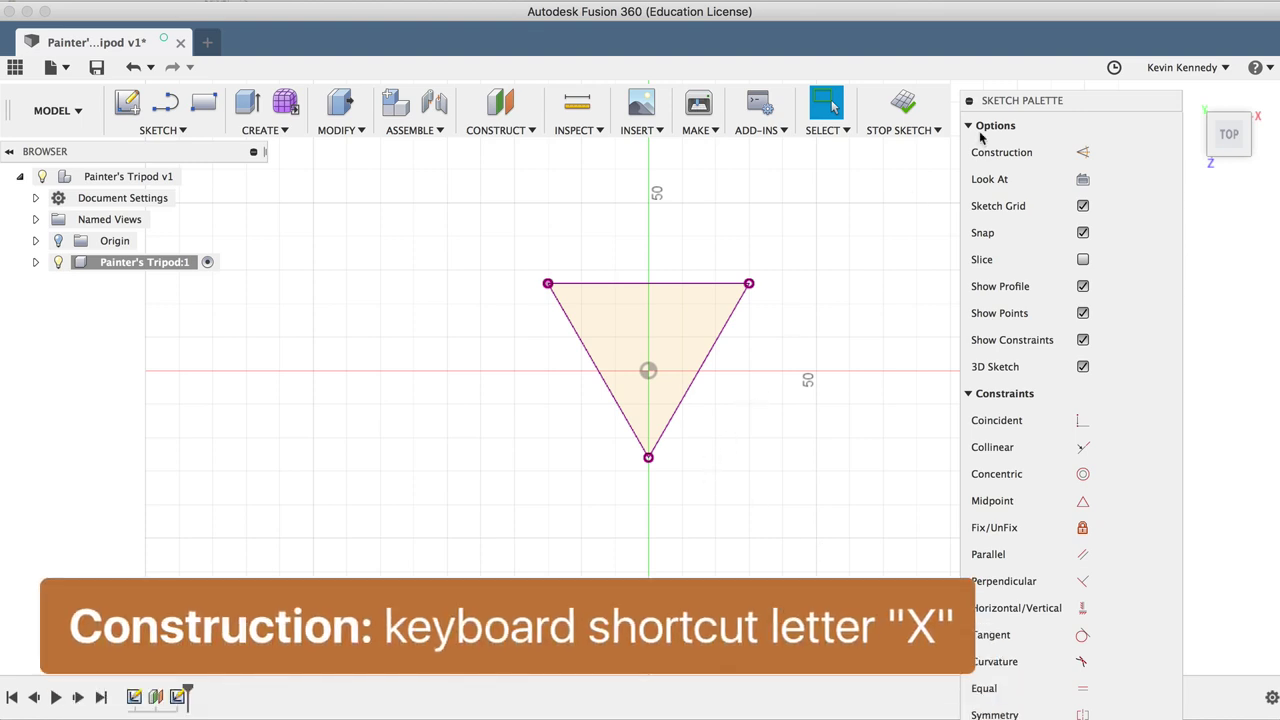
{"action": "key", "text": "x"}
{"action": "key", "text": "x"}
{"action": "key", "text": "x"}
{"action": "key", "text": "x"}
{"action": "key", "text": "x"}
{"action": "key", "text": "x"}
{"action": "key", "text": "x"}
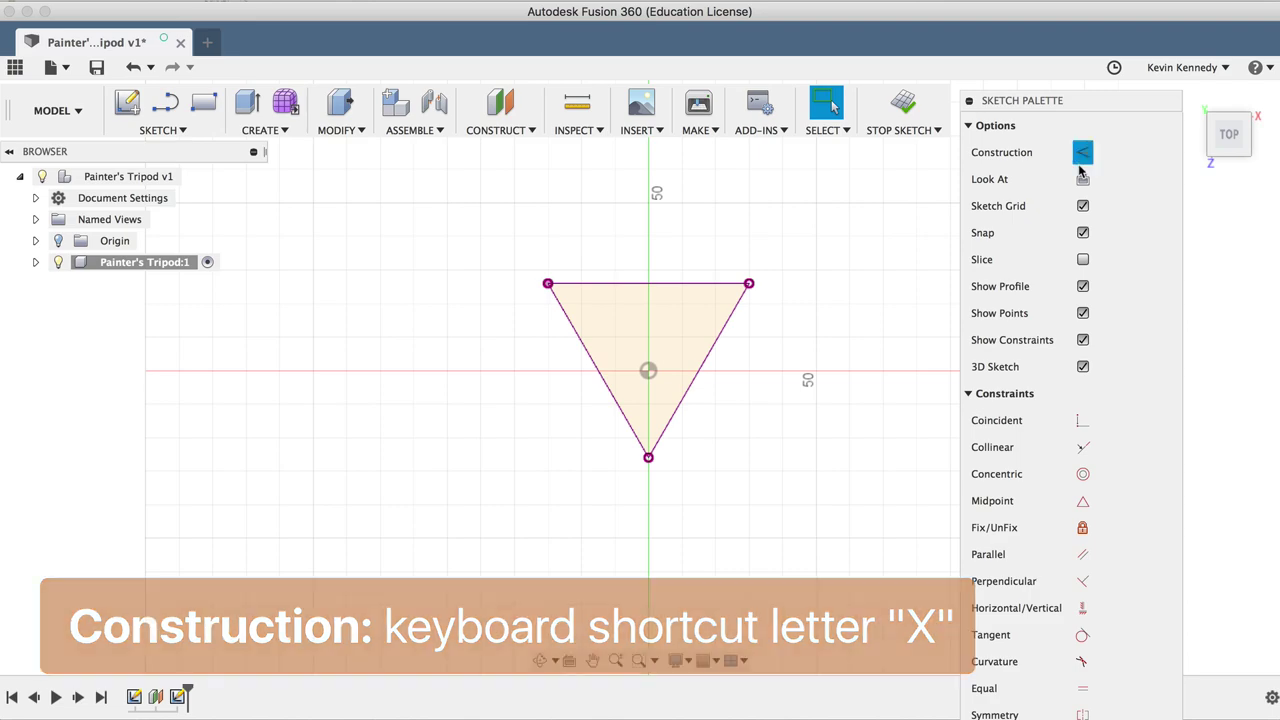
{"action": "key", "text": "x"}
{"action": "key", "text": "x"}
{"action": "key", "text": "x"}
{"action": "key", "text": "x"}
{"action": "key", "text": "x"}
{"action": "key", "text": "x"}
{"action": "key", "text": "x"}
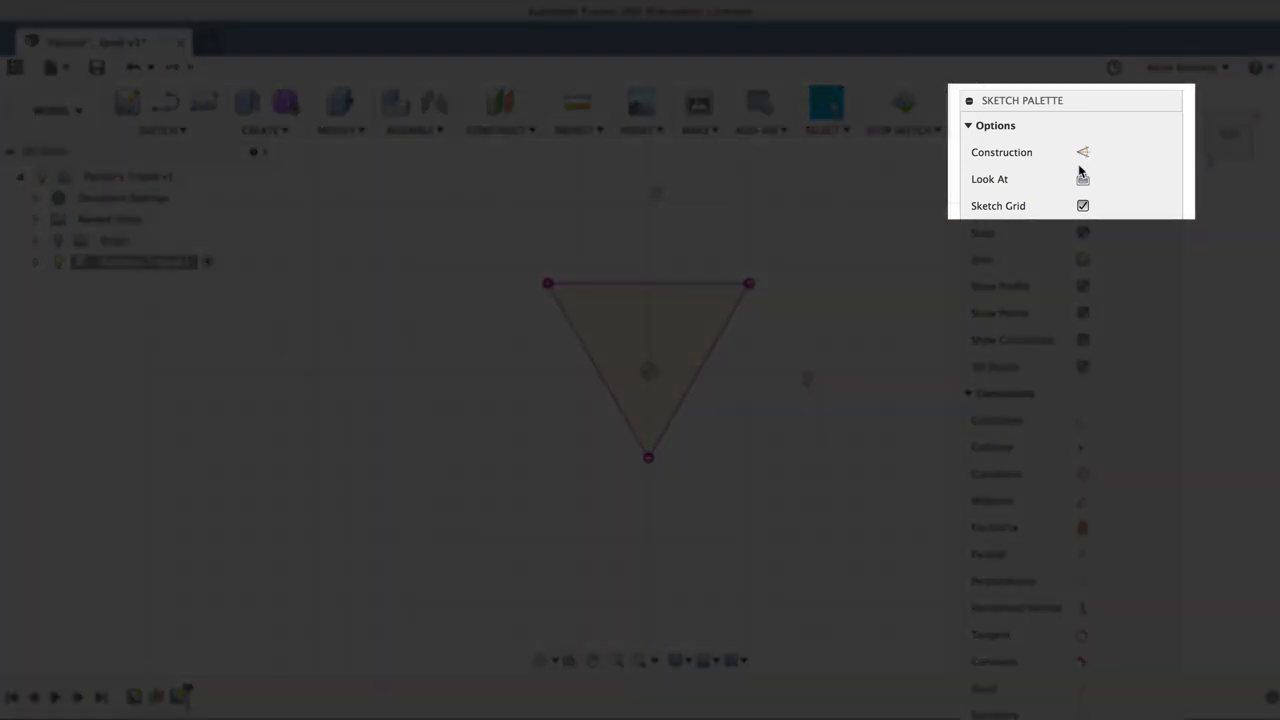
{"action": "key", "text": "x"}
{"action": "key", "text": "x"}
{"action": "key", "text": "x"}
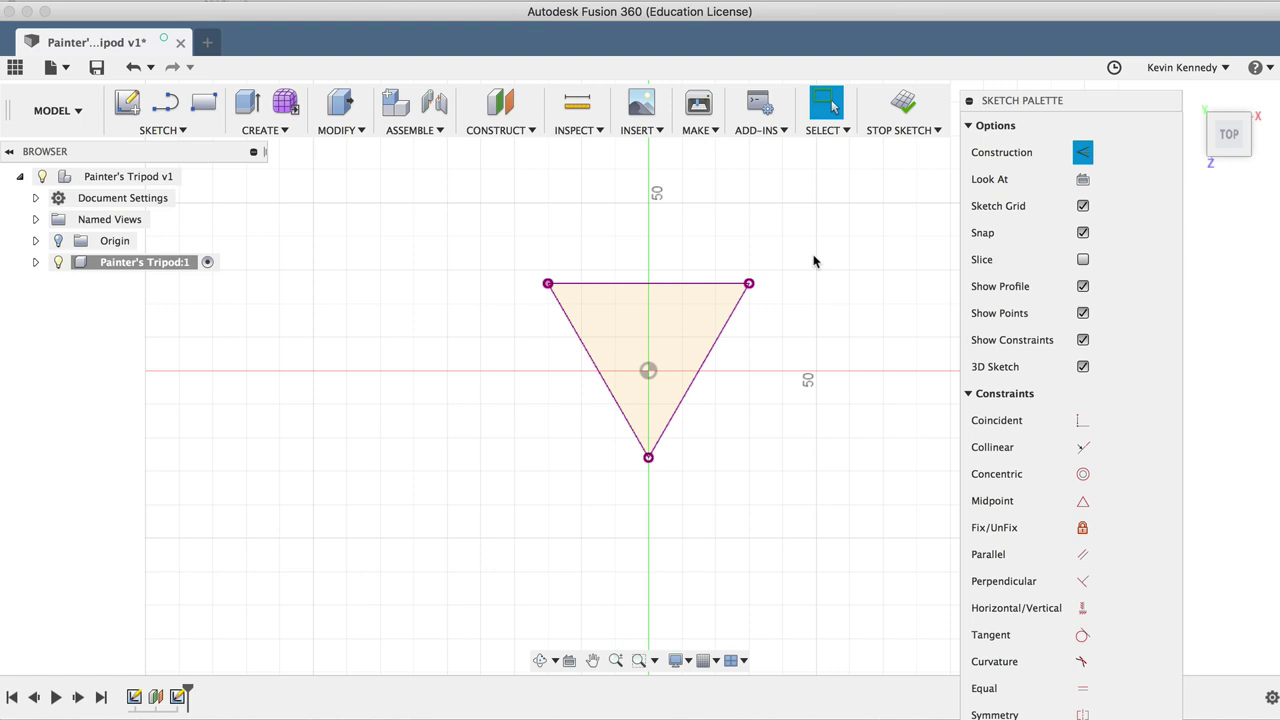
Step: Draw two construction lines in the projected triangle, each from a vertex to the midpoint of its opposite side, meeting at the triangle's centre
{"action": "key", "text": "l"}
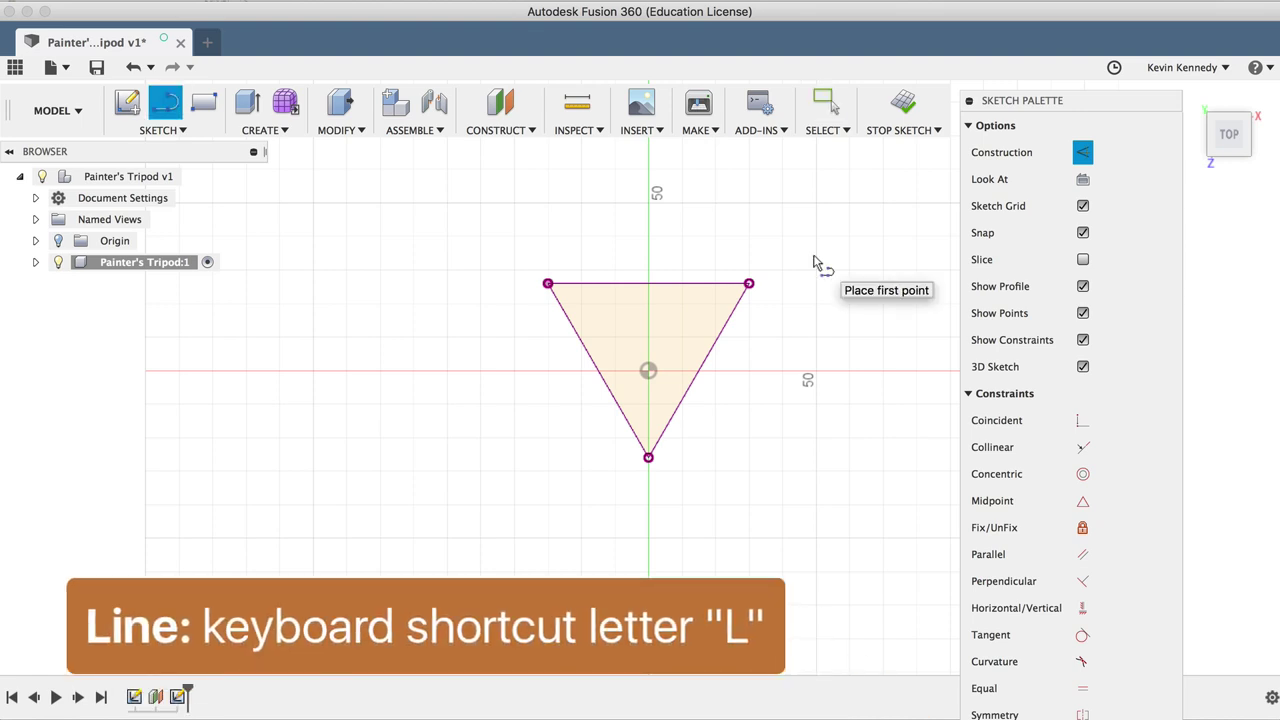
{"action": "left_click", "coordinate": [748, 285]}
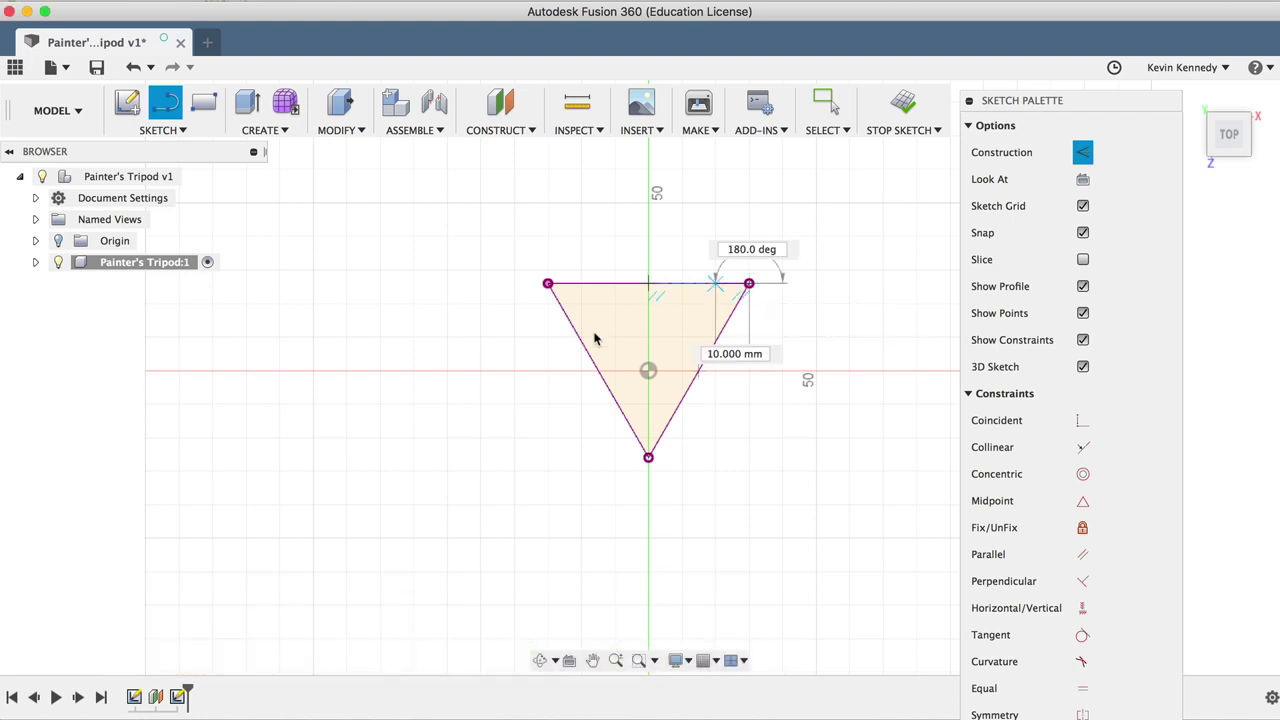
{"action": "double_click", "coordinate": [596, 367]}
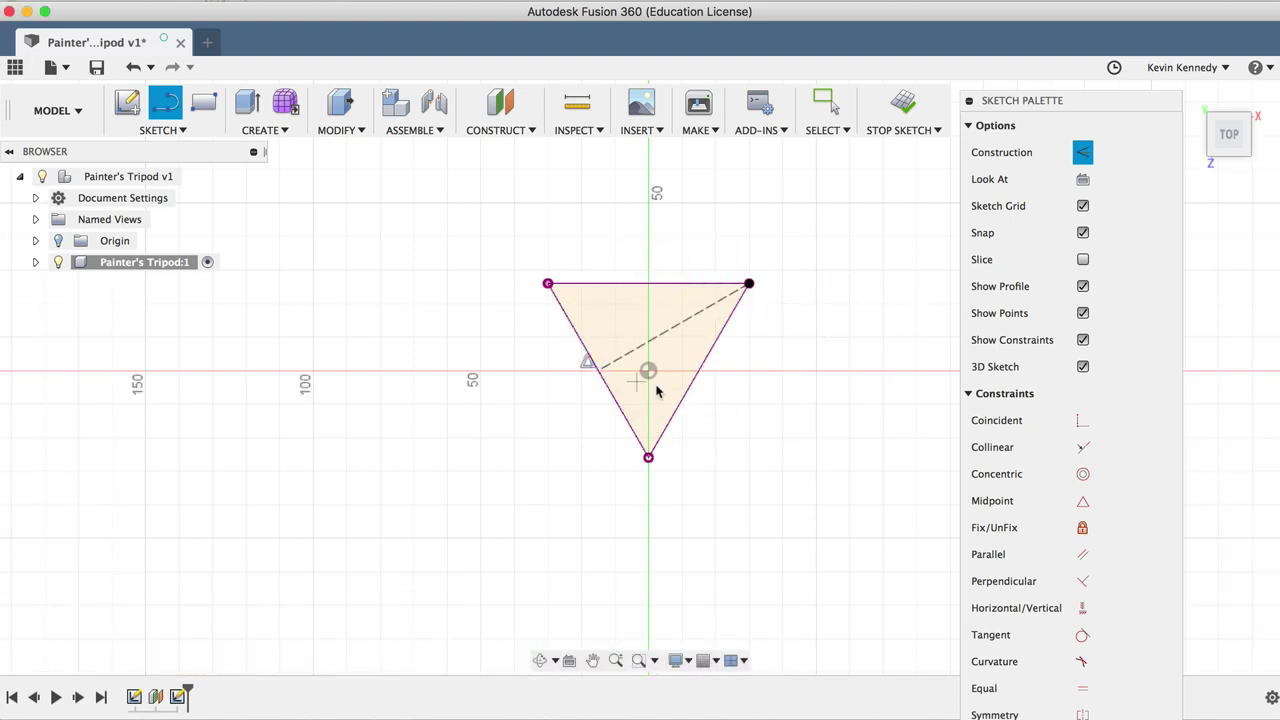
{"action": "left_click", "coordinate": [648, 457]}
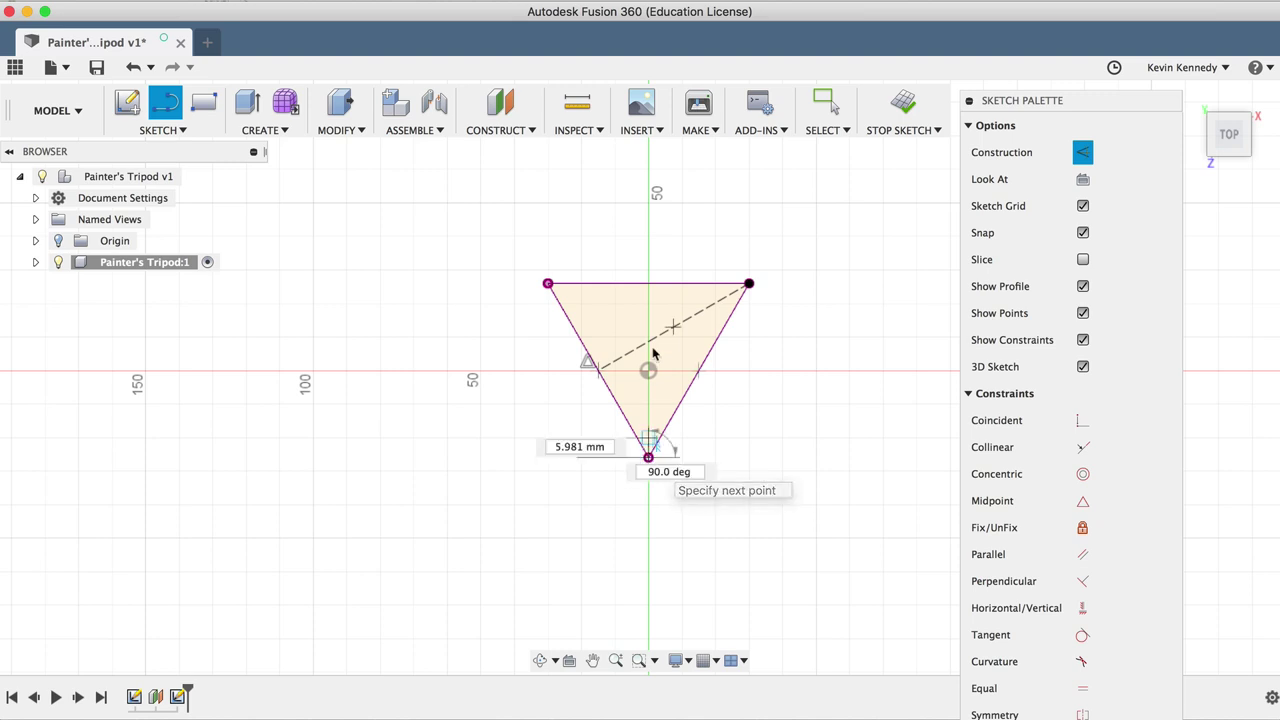
{"action": "double_click", "coordinate": [649, 285]}
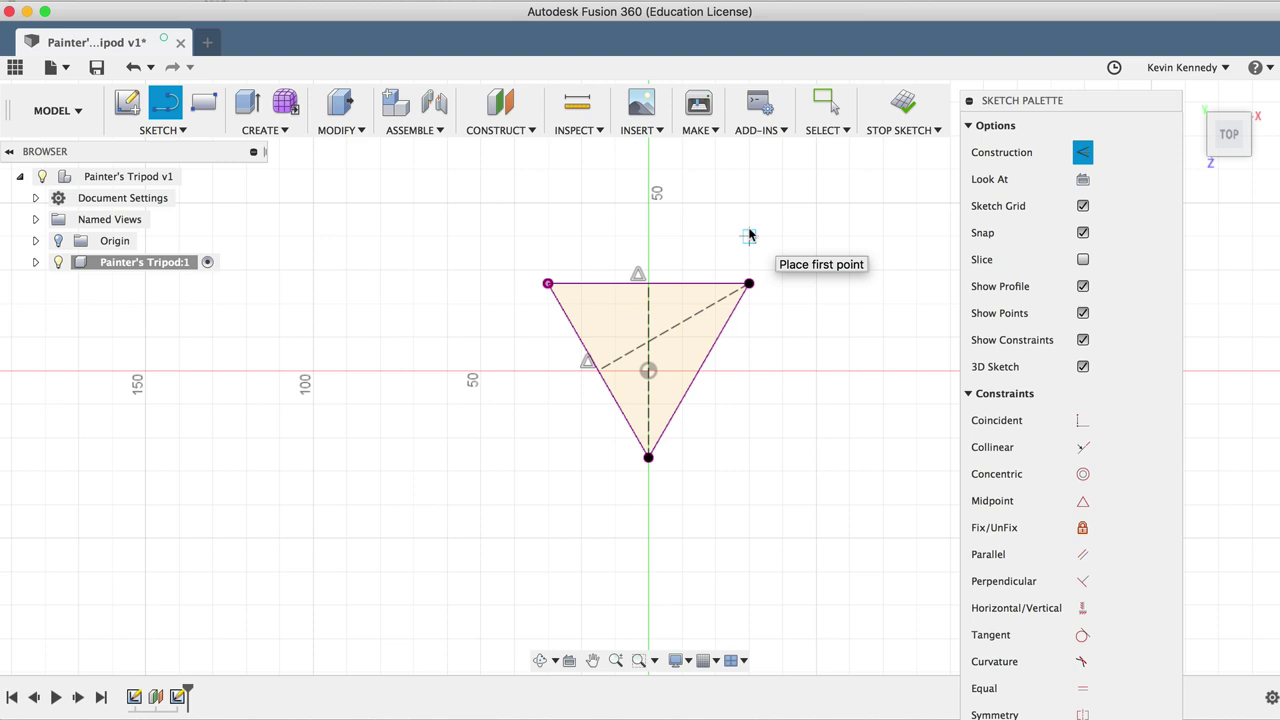
Step: Place a sketch point where the two construction lines cross
{"action": "scroll", "coordinate": [752, 225], "scroll_direction": "up", "scroll_amount": 3}
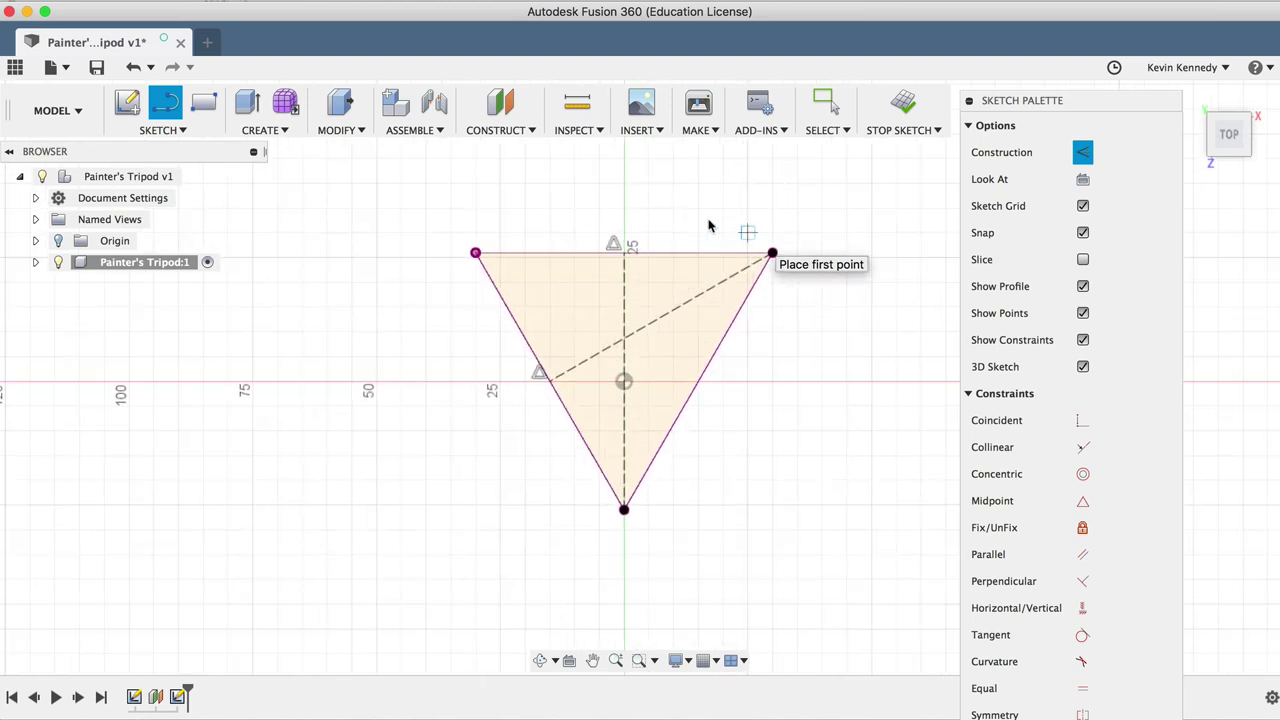
{"action": "left_click", "coordinate": [188, 130]}
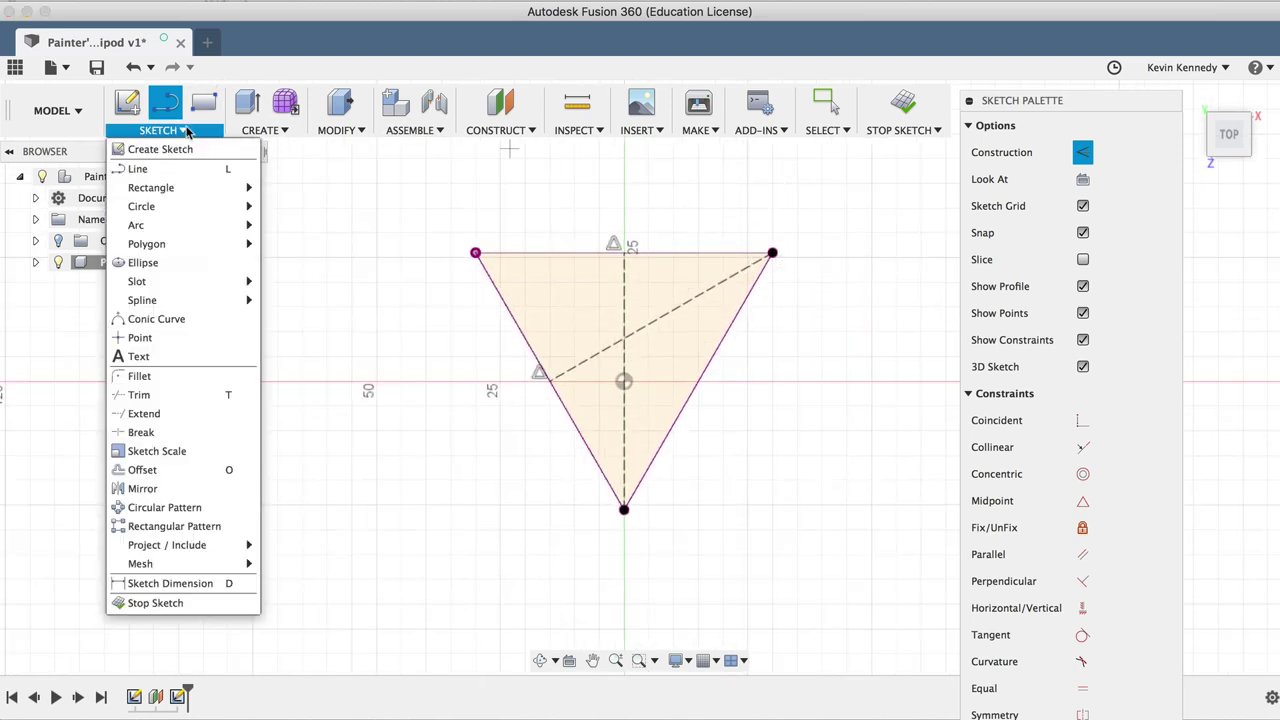
{"action": "left_click", "coordinate": [182, 345]}
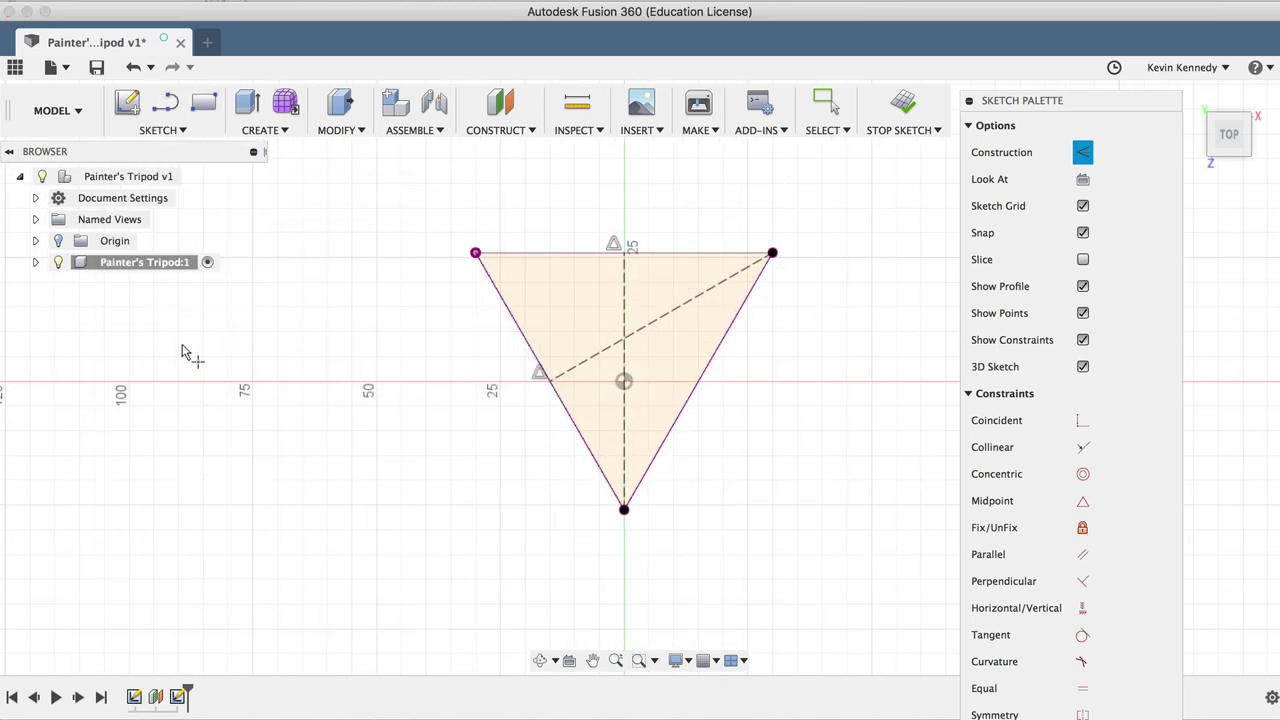
{"action": "left_click", "coordinate": [623, 338]}
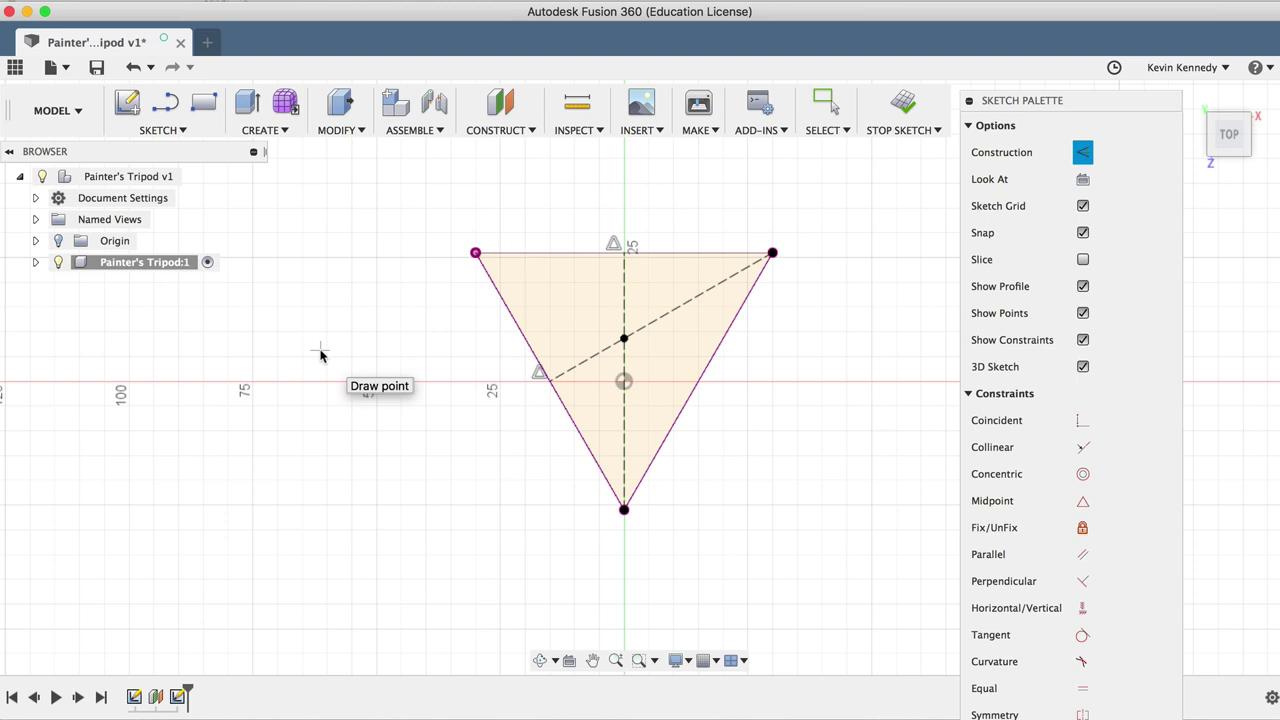
{"action": "key", "text": "Escape"}
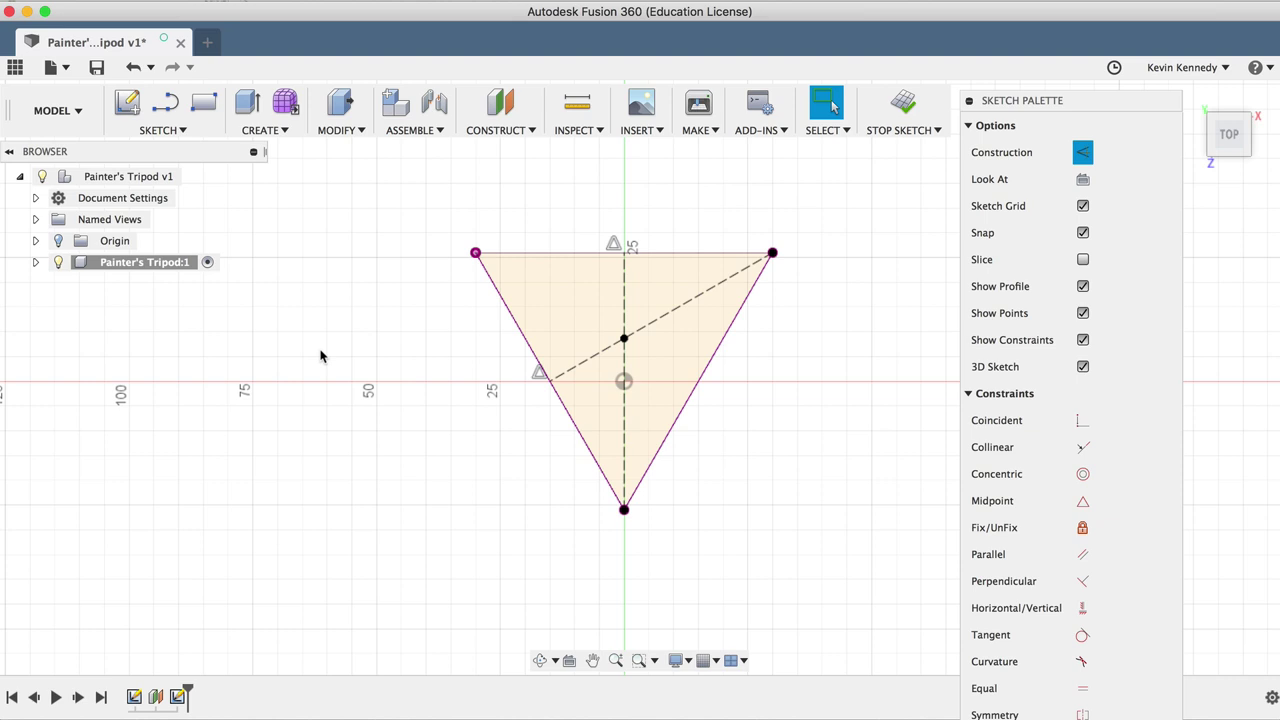
Step: Loft the base triangle to the centre point on the offset plane as a new body
{"action": "left_click", "coordinate": [283, 135]}
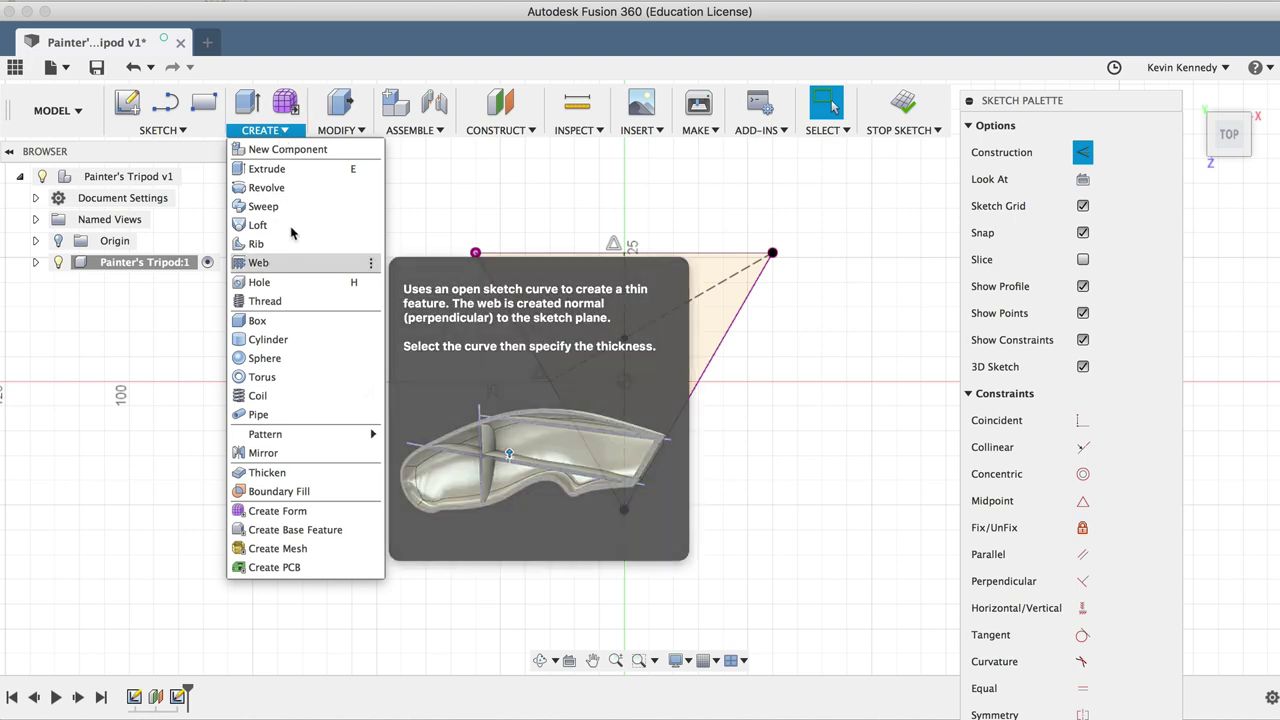
{"action": "left_click", "coordinate": [290, 225]}
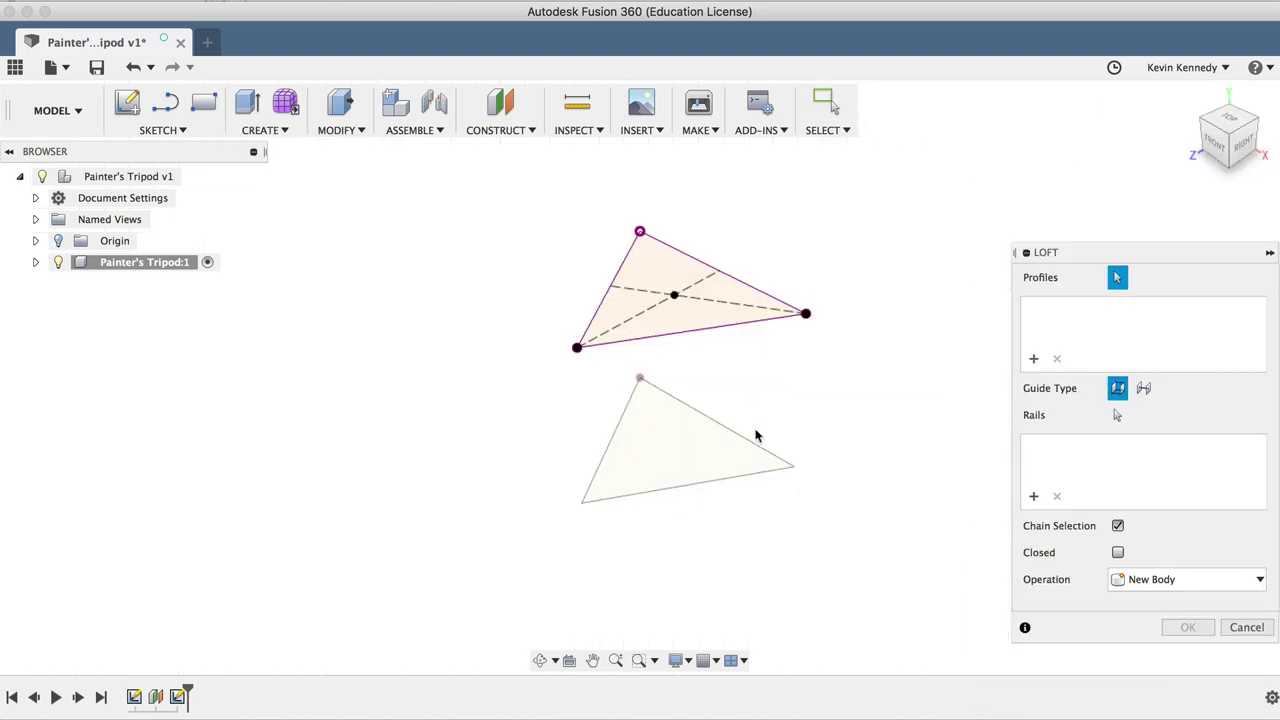
{"action": "left_click", "coordinate": [704, 454]}
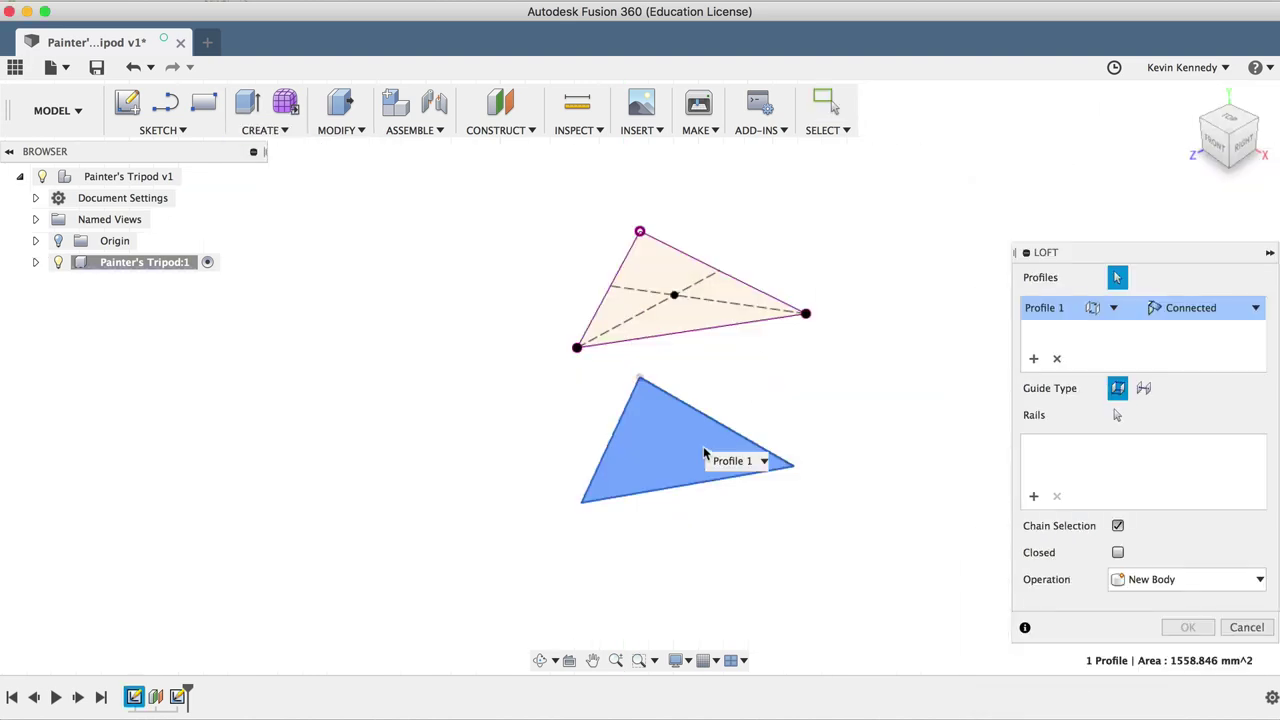
{"action": "left_click", "coordinate": [674, 298]}
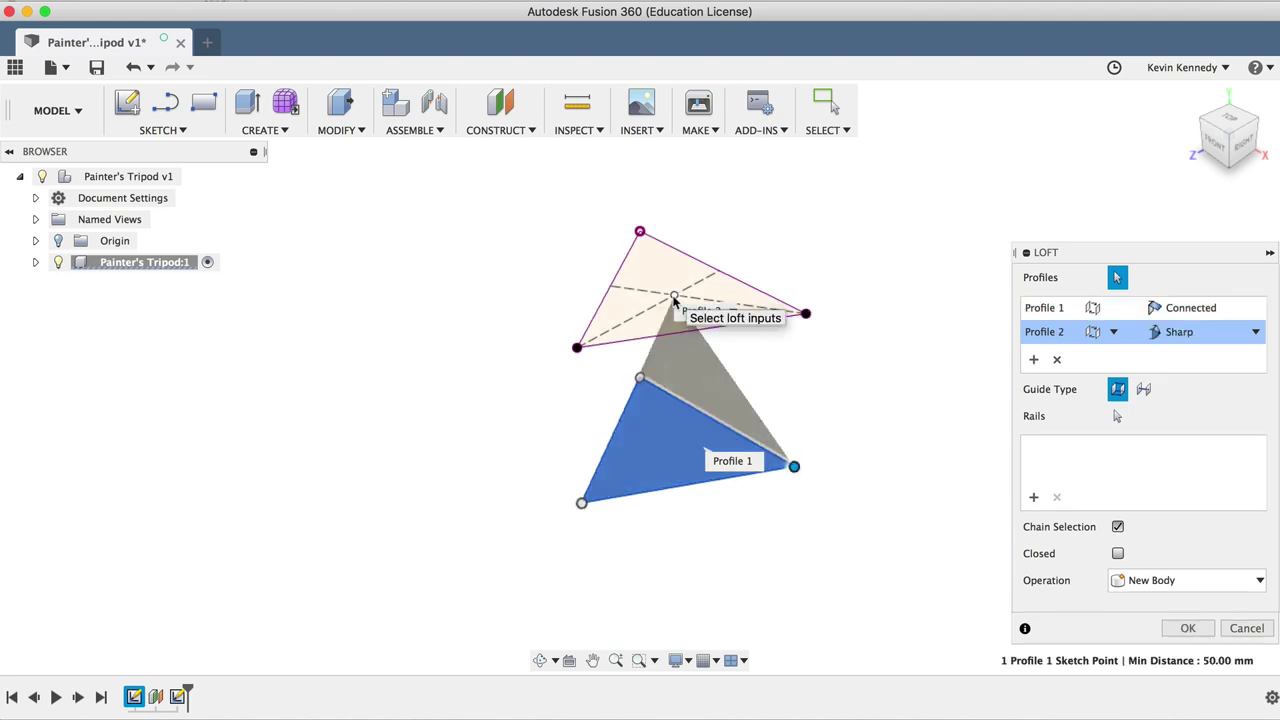
{"action": "left_click", "coordinate": [1187, 630]}
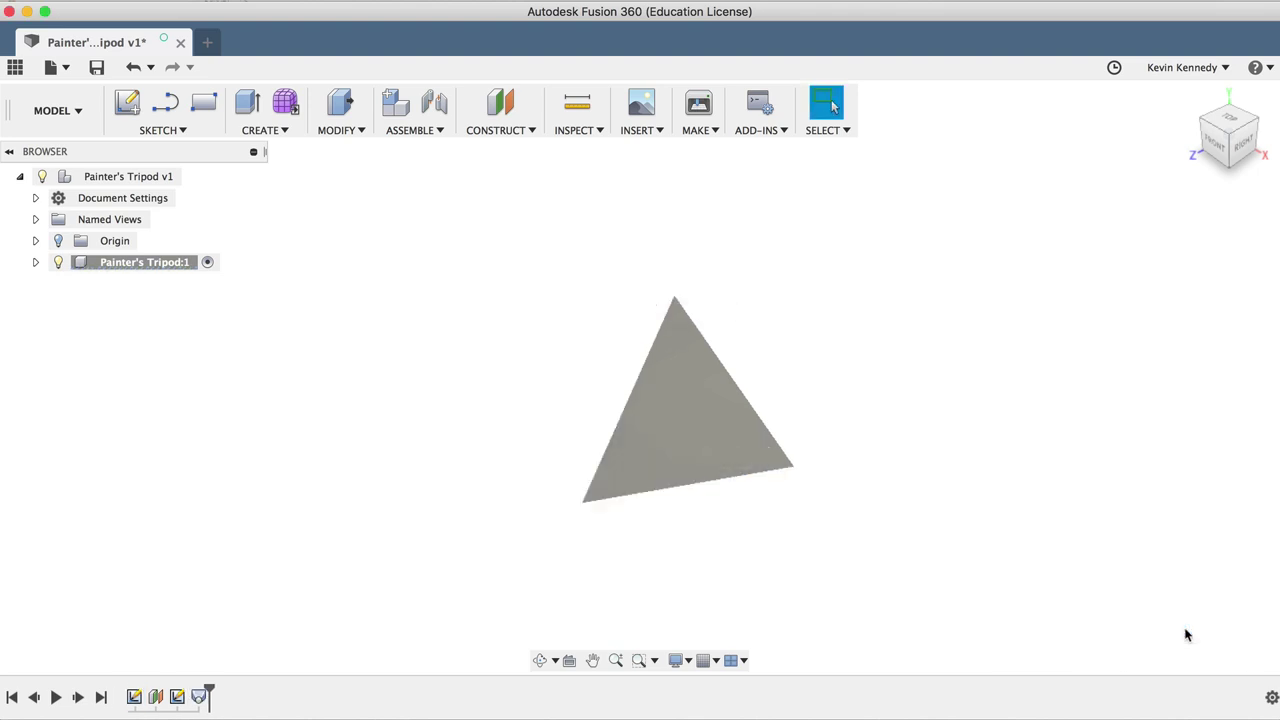
Step: Reopen the base triangle's sketch and set the horizontal side's dimension to 100 mm
{"action": "scroll", "coordinate": [834, 471], "scroll_direction": "up", "scroll_amount": 5}
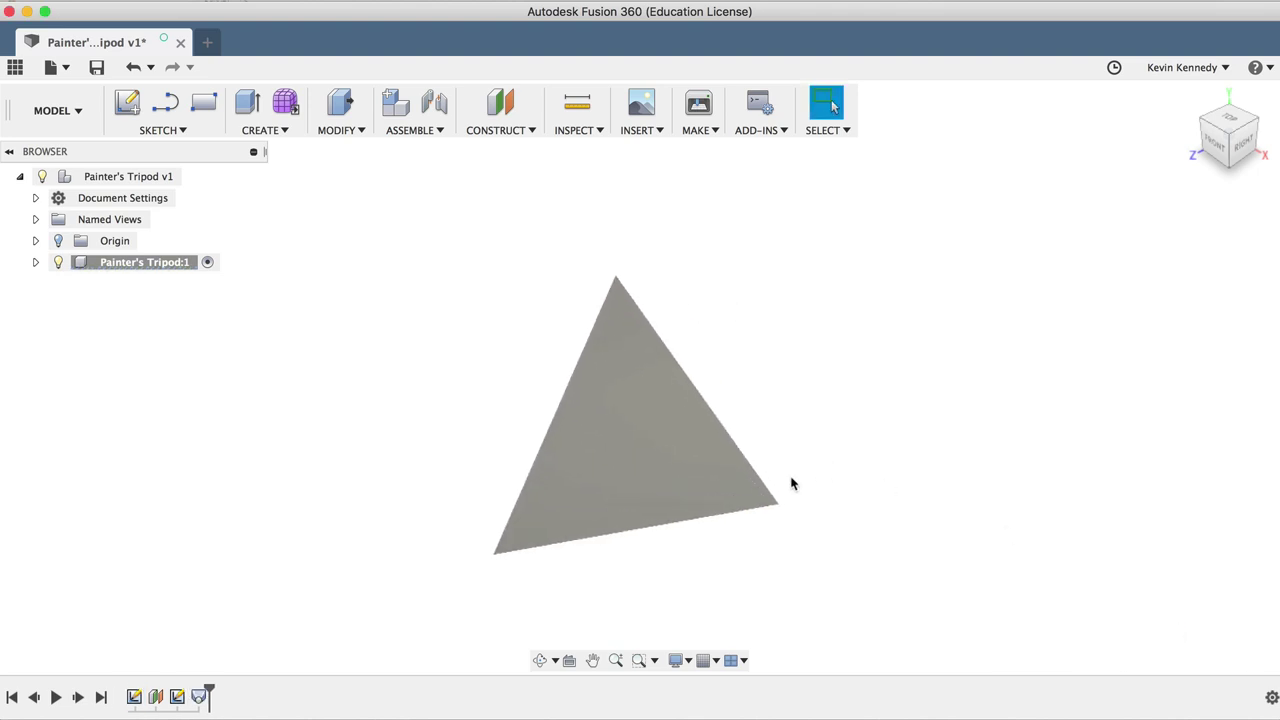
{"action": "scroll", "coordinate": [750, 531], "scroll_direction": "down", "scroll_amount": 3}
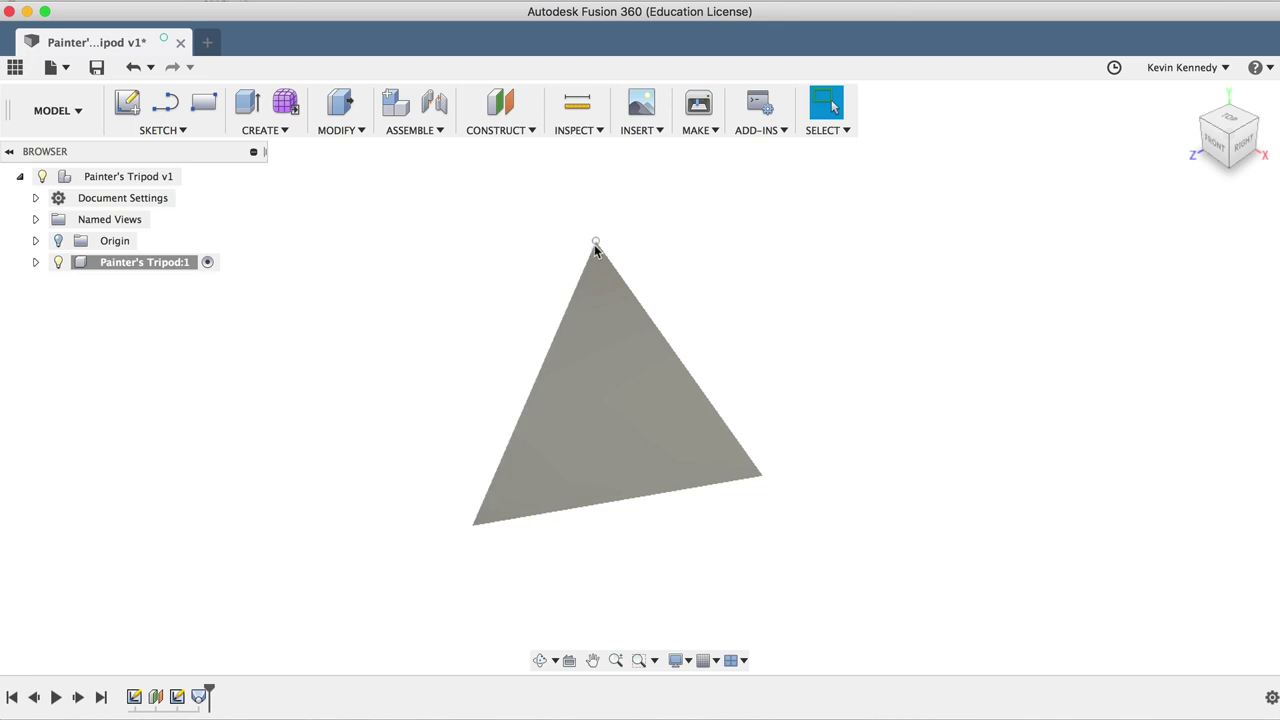
{"action": "double_click", "coordinate": [134, 697]}
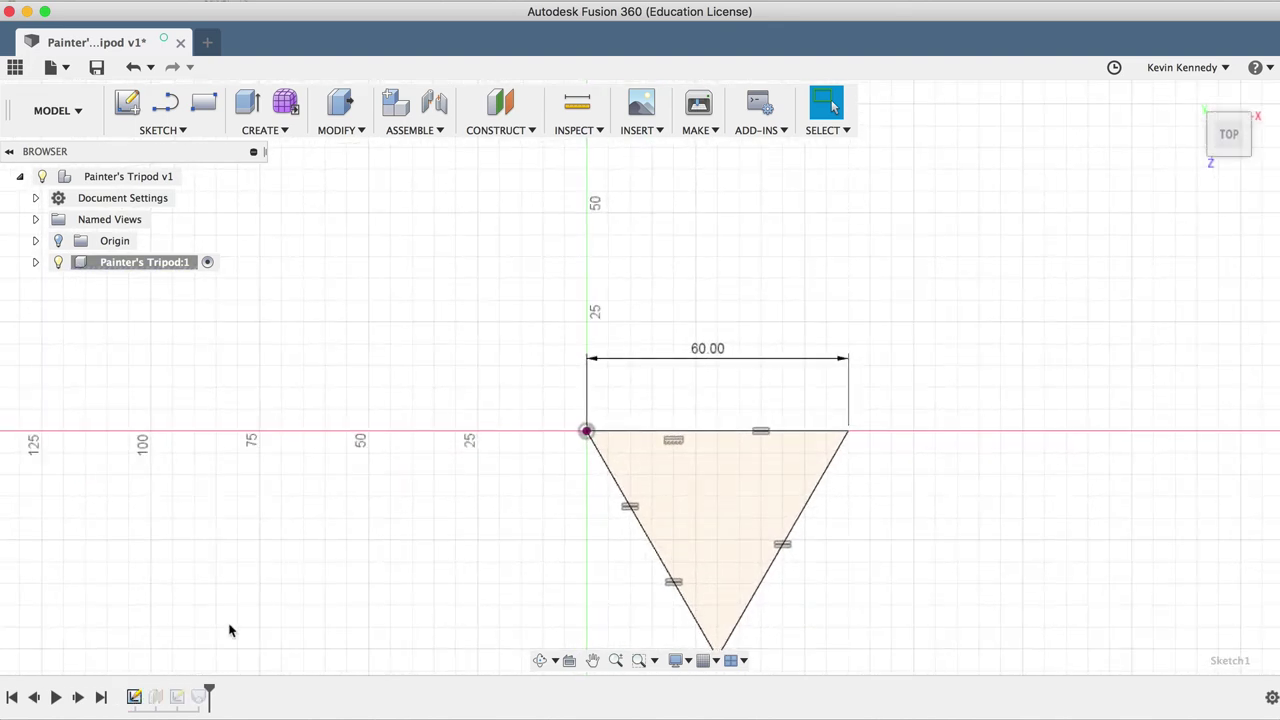
{"action": "double_click", "coordinate": [705, 349]}
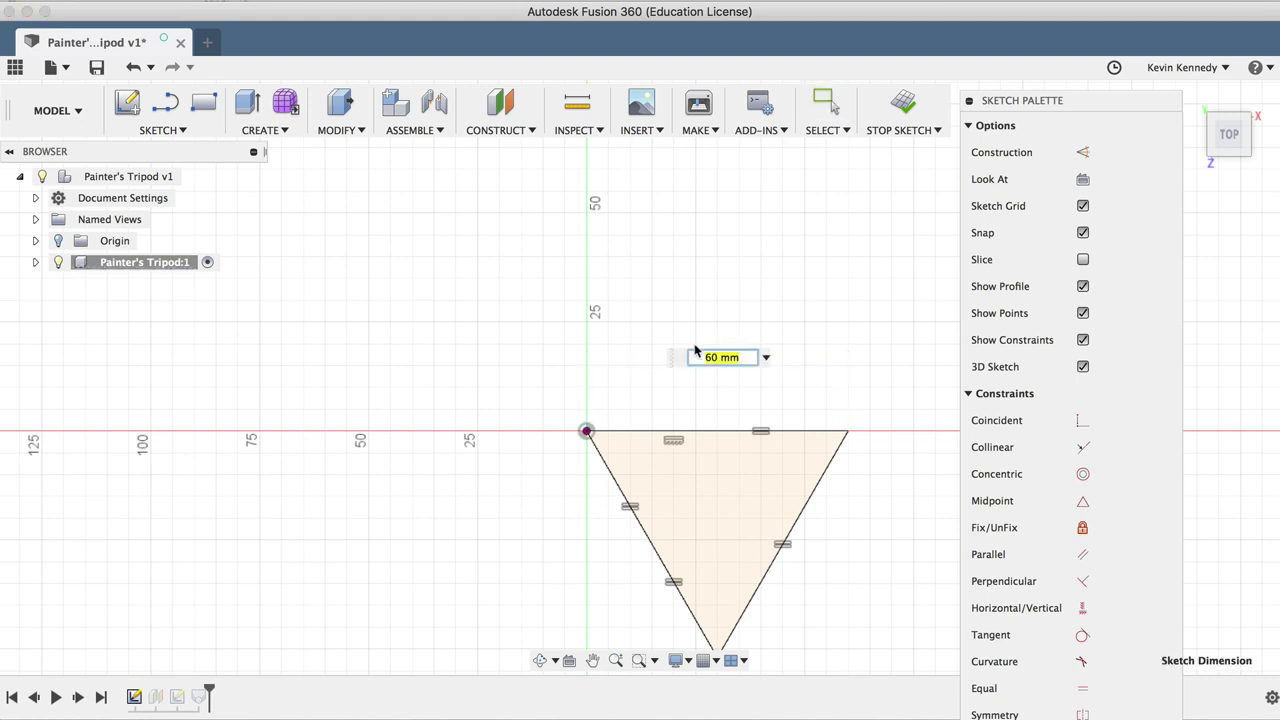
{"action": "type", "text": "100"}
{"action": "key", "text": "Return"}
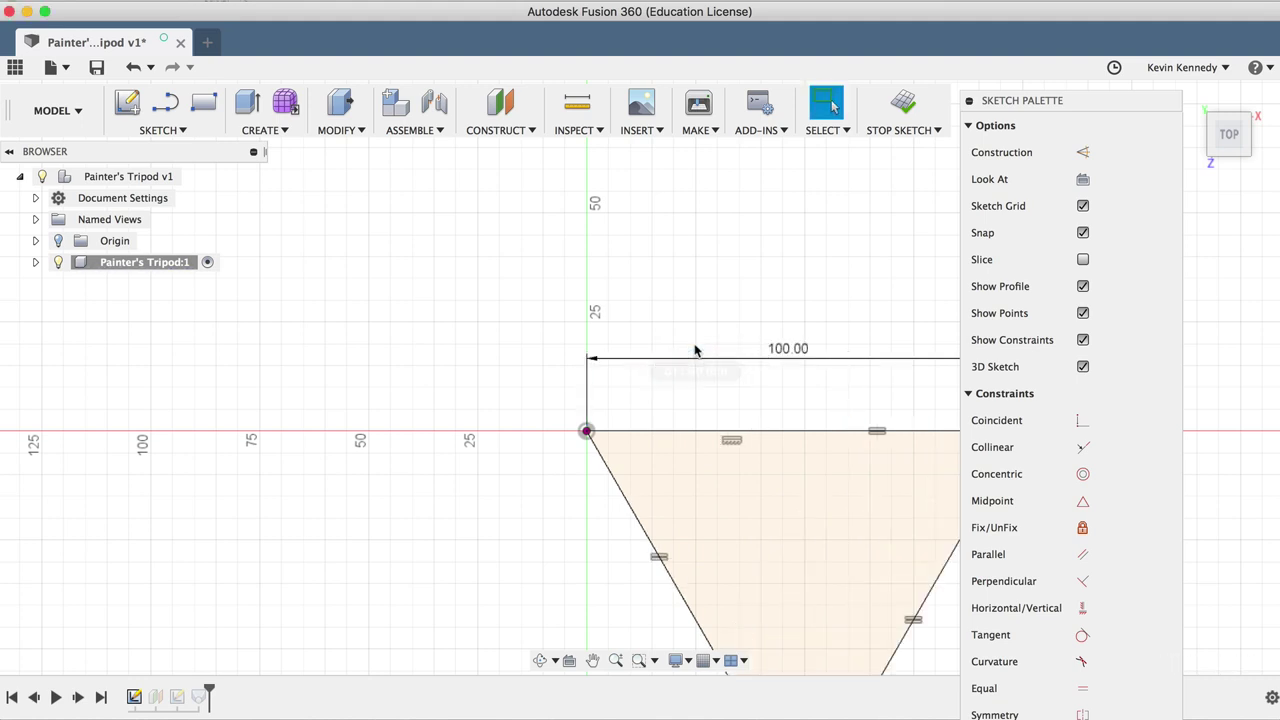
Step: Finish the base sketch edit and set the offset plane's distance to 70 mm
{"action": "left_click", "coordinate": [903, 103]}
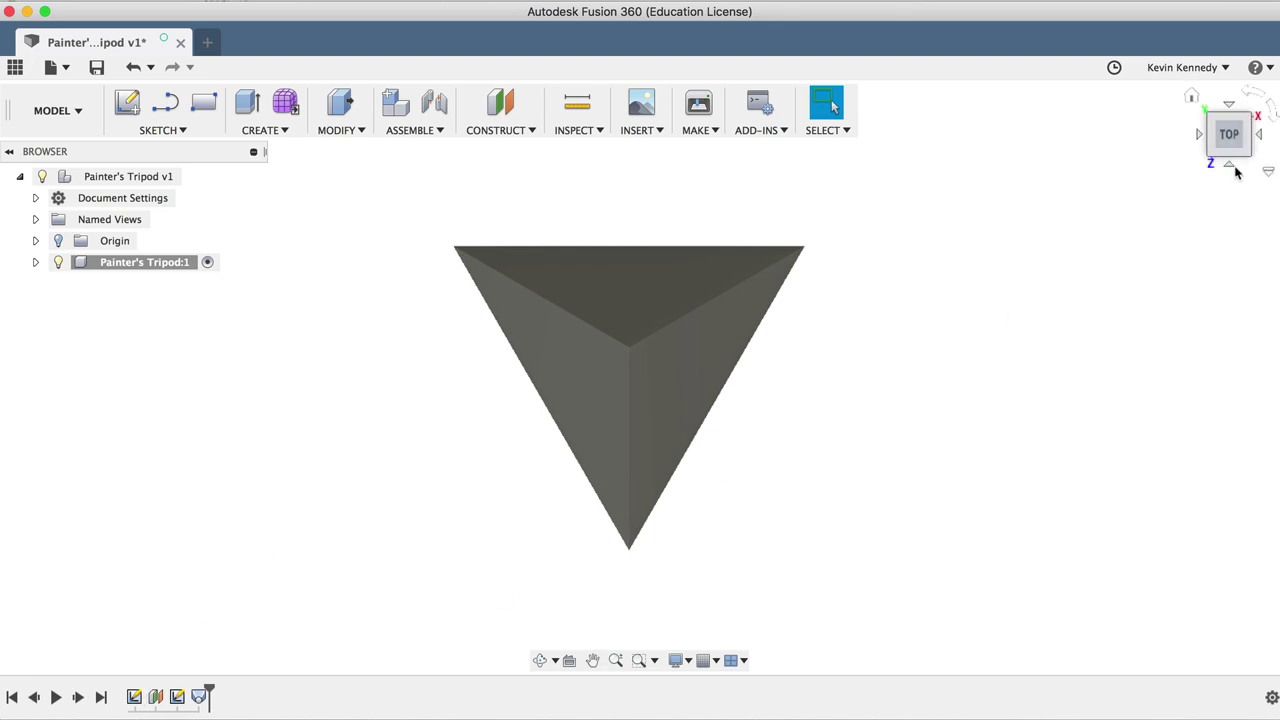
{"action": "mouse_move", "coordinate": [1237, 152]}
{"action": "left_mouse_down"}
{"action": "mouse_move", "coordinate": [1236, 79]}
{"action": "mouse_move", "coordinate": [1217, 63]}
{"action": "left_mouse_up"}
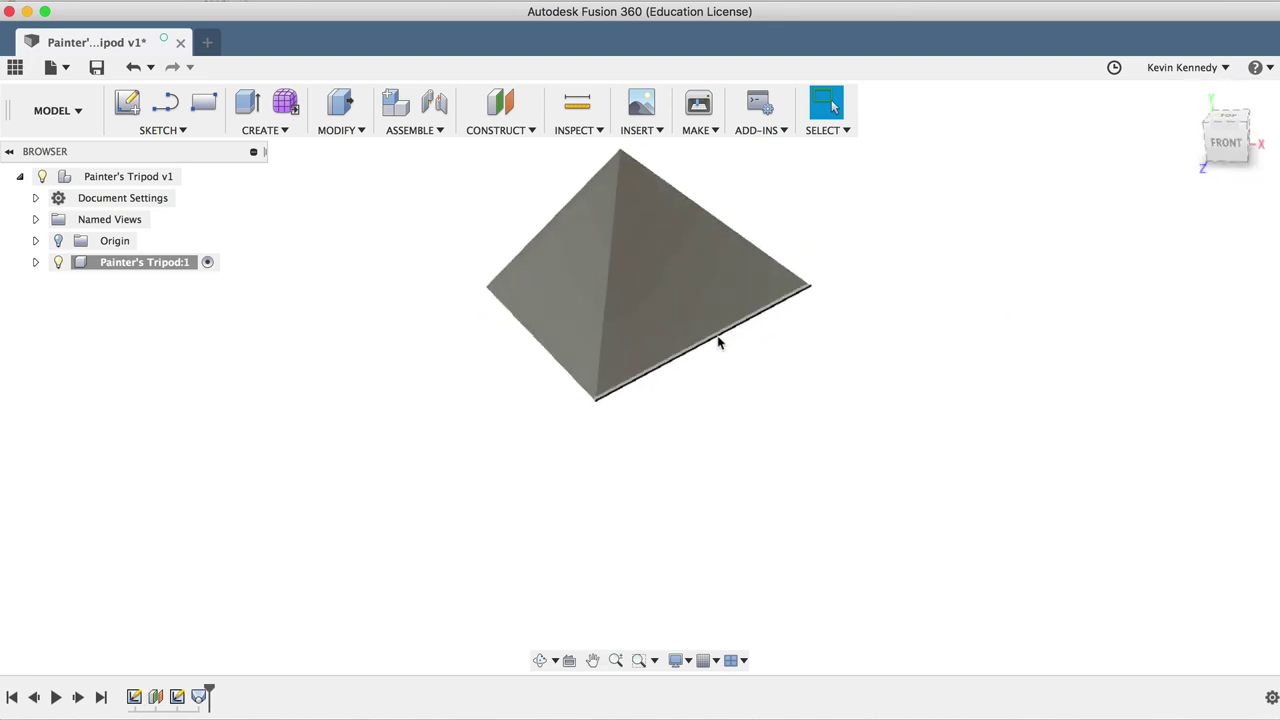
{"action": "scroll", "coordinate": [717, 340], "scroll_direction": "down", "scroll_amount": 3}
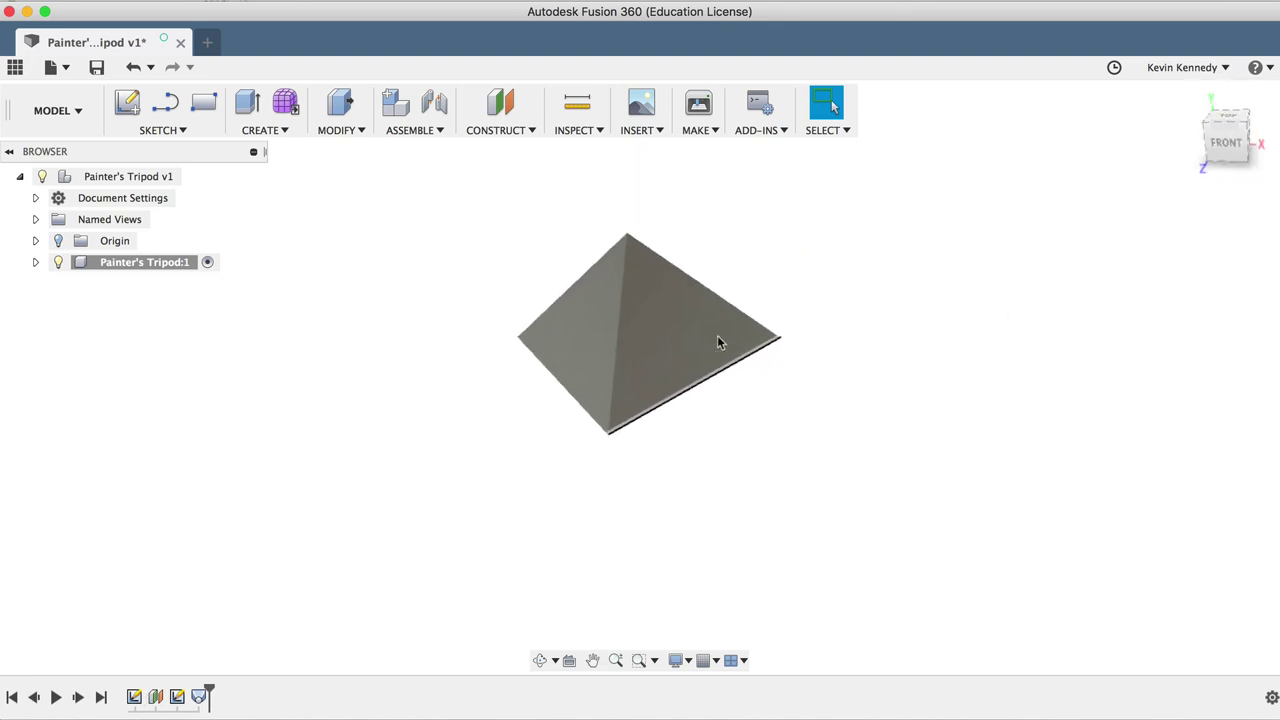
{"action": "double_click", "coordinate": [155, 697]}
{"action": "double_click", "coordinate": [854, 285]}
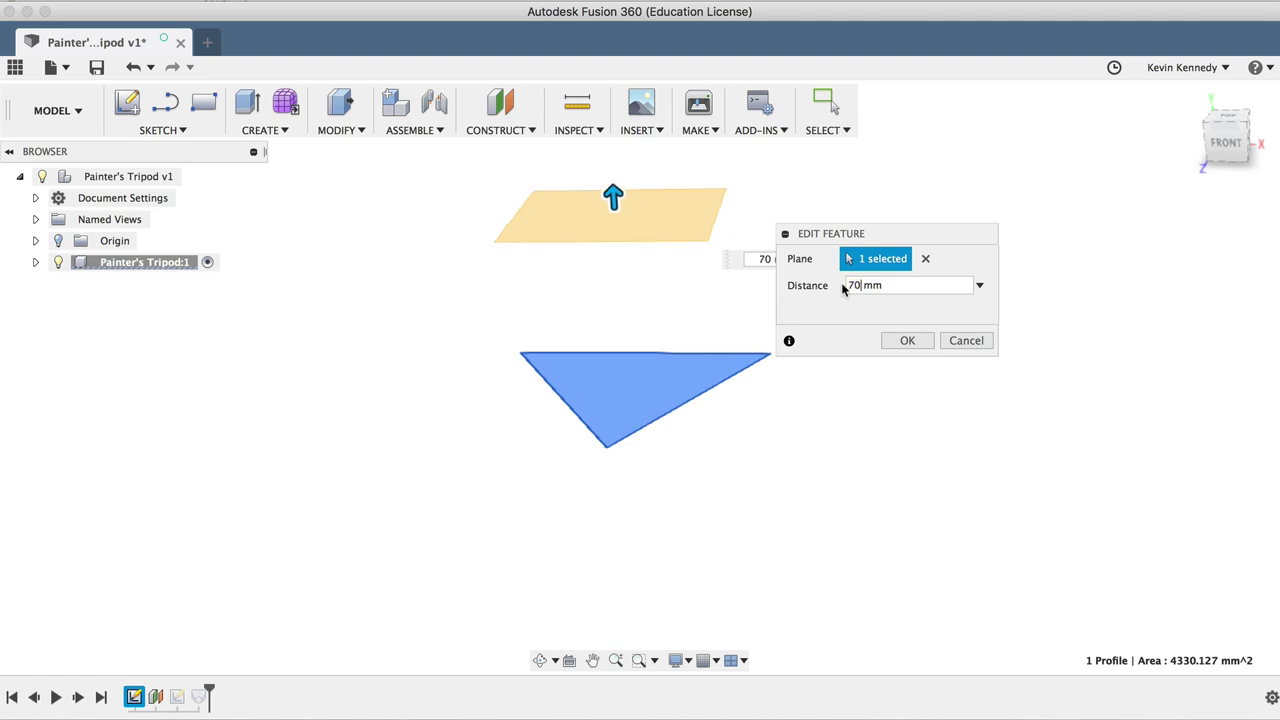
{"action": "key", "text": "Return"}
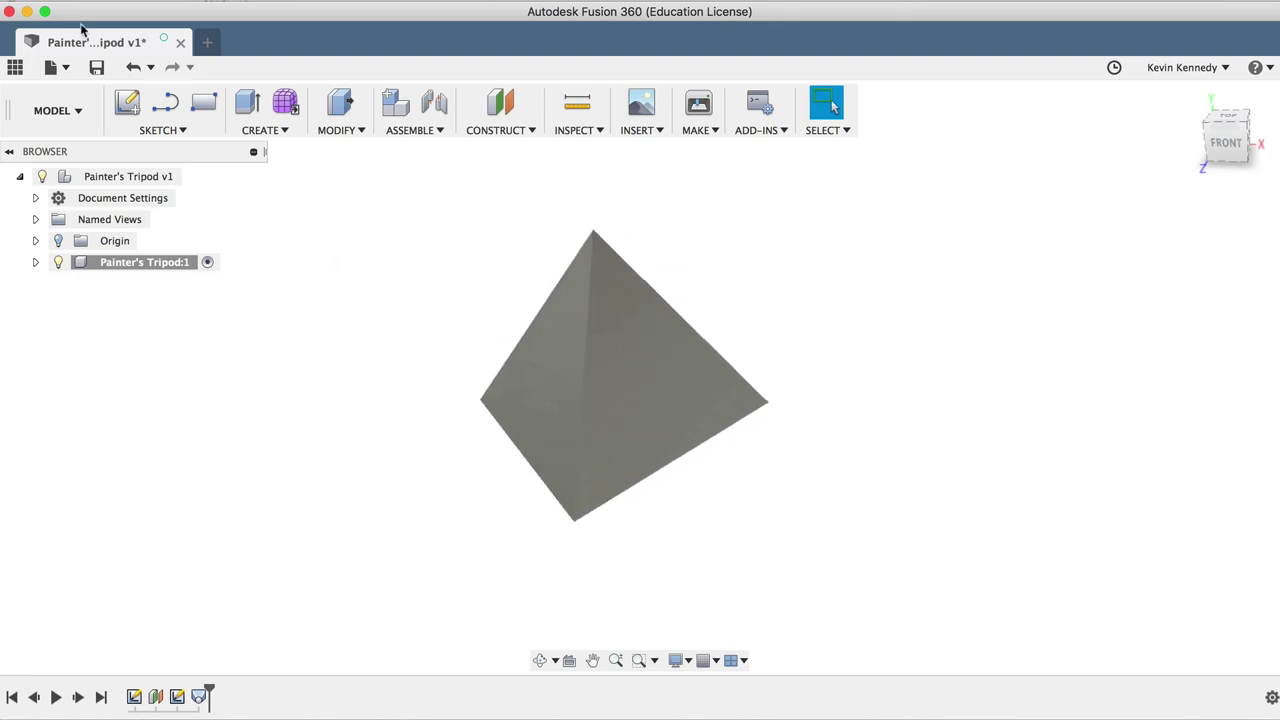
Step: Undo the plane offset edit and the base triangle's dimension edit, and leave the base sketch
{"action": "left_click", "coordinate": [133, 67]}
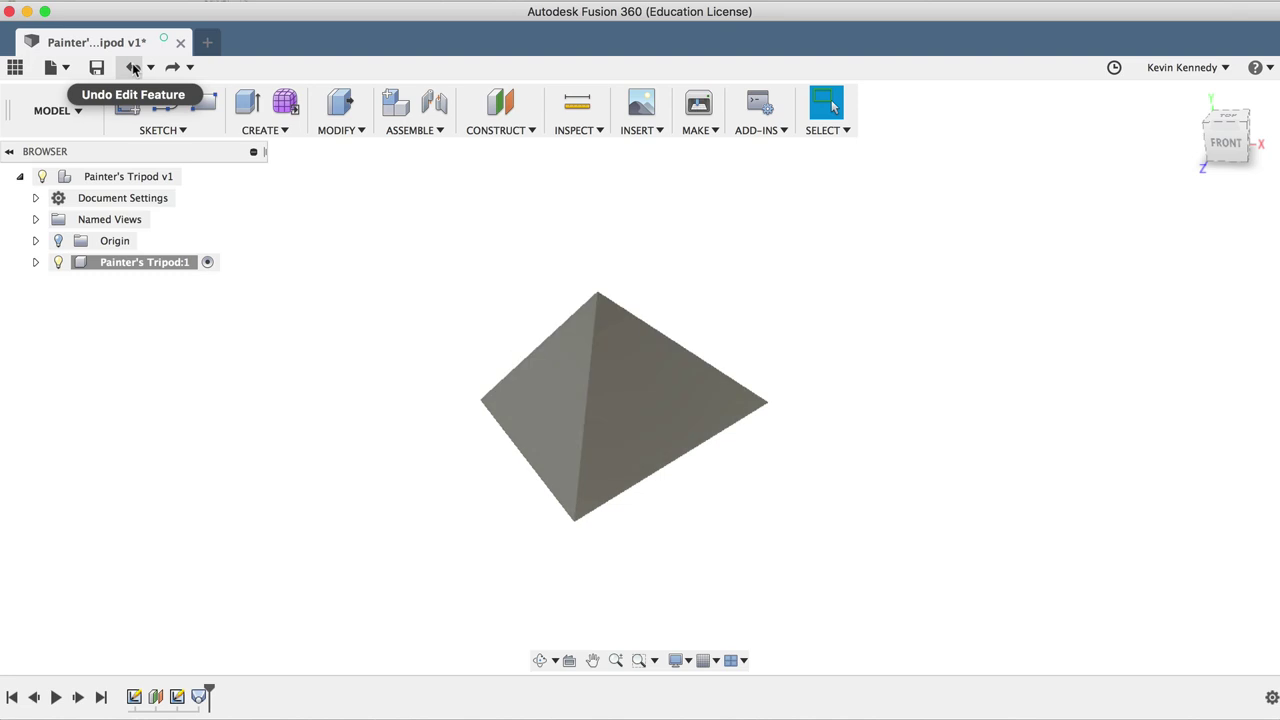
{"action": "left_click", "coordinate": [133, 67]}
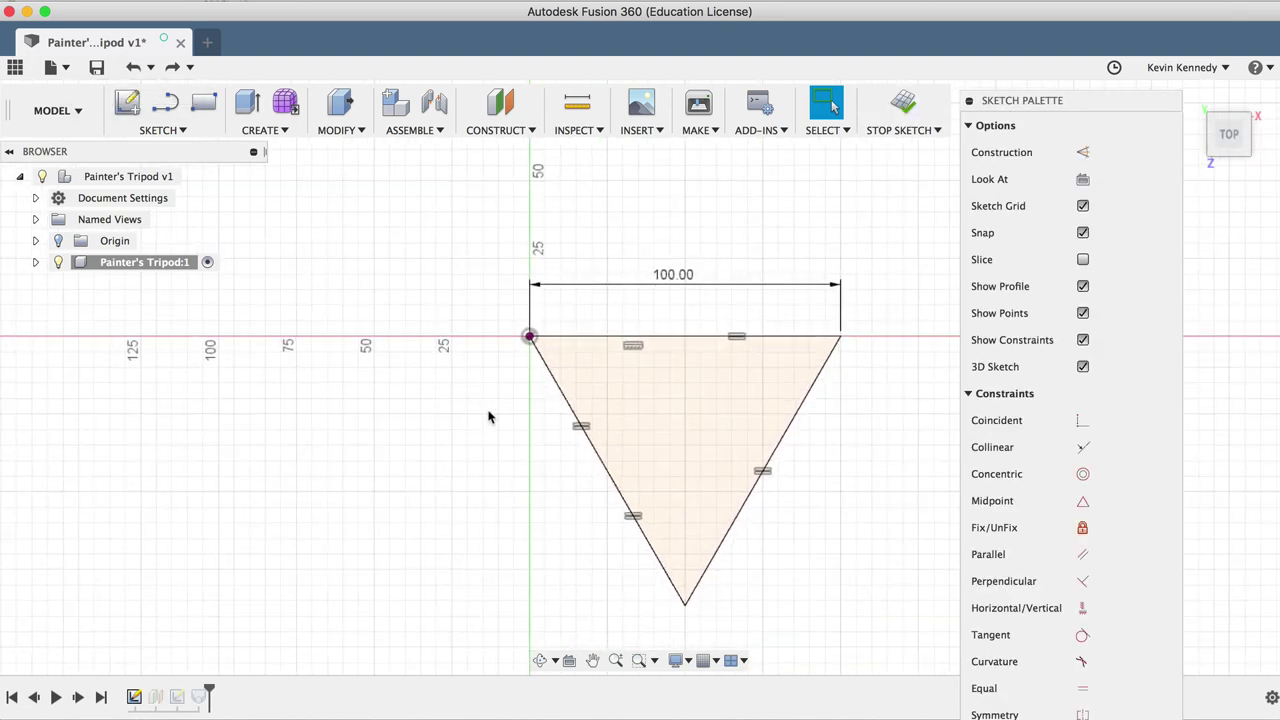
{"action": "left_click", "coordinate": [133, 67]}
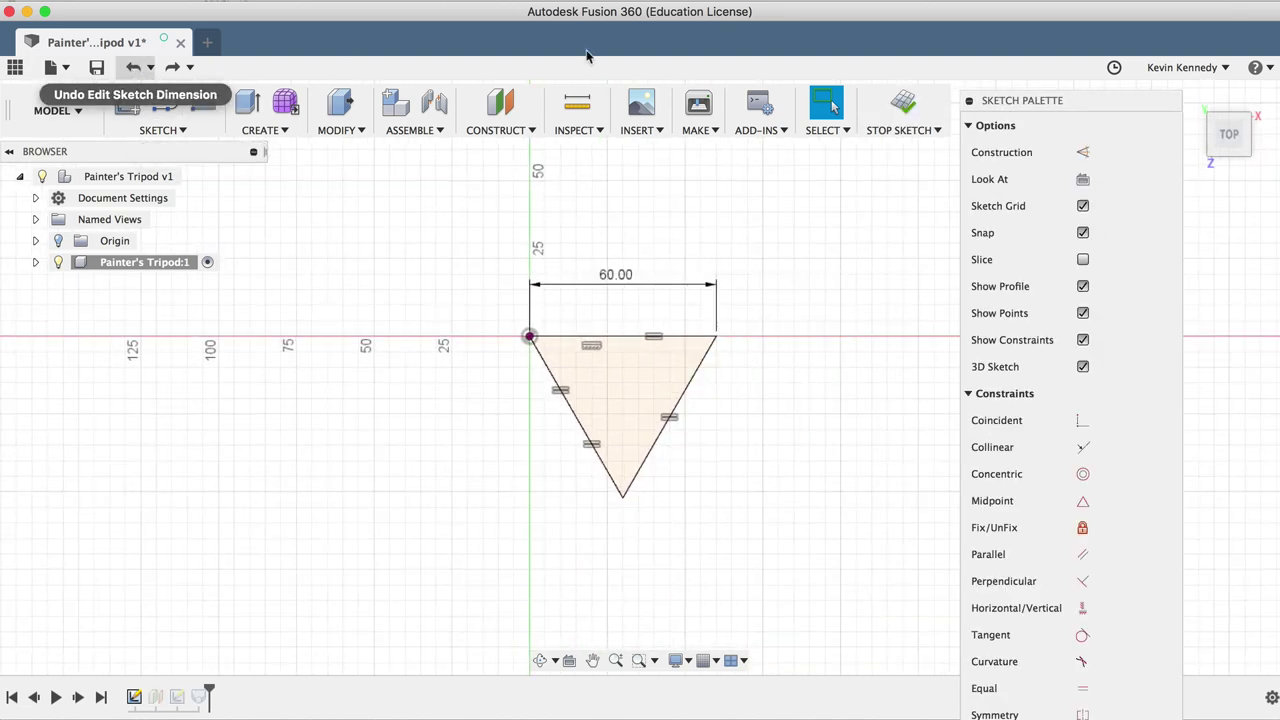
{"action": "left_click", "coordinate": [897, 133]}
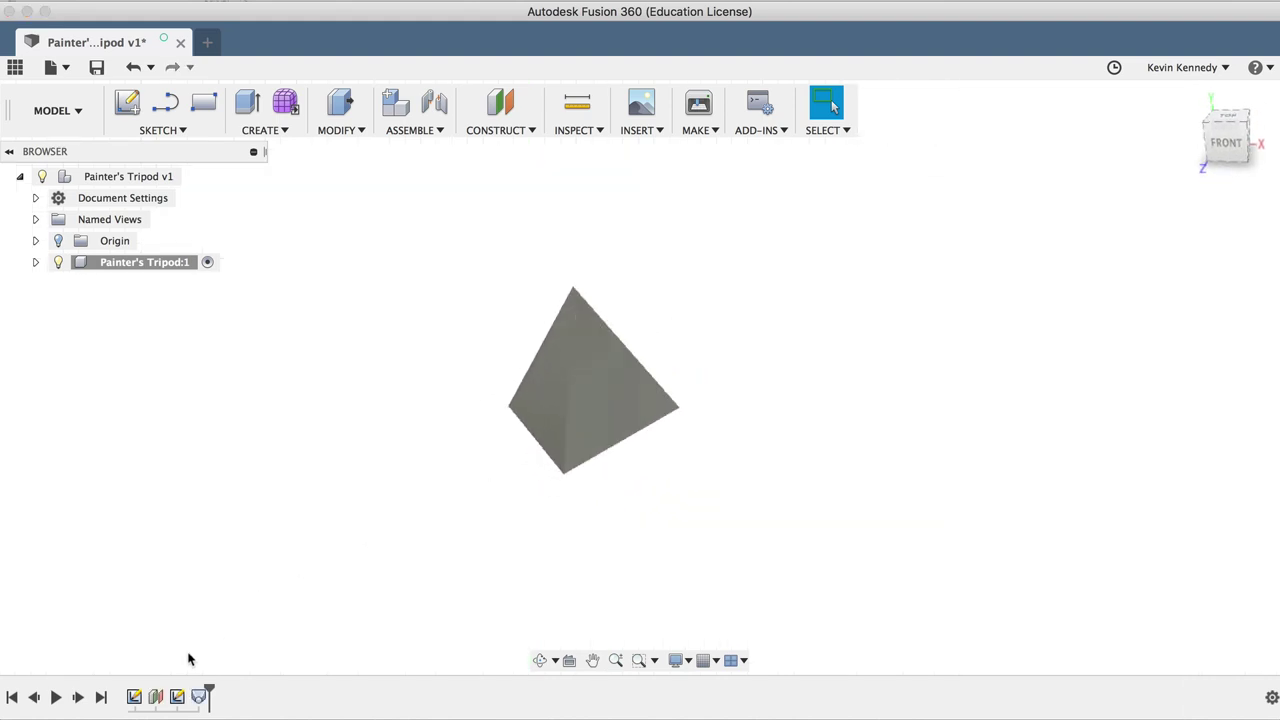
Step: Shell the pyramid inward with a 2.5 mm wall, removing its triangular bottom face
{"action": "left_click_drag", "start_coordinate": [1193, 165], "coordinate": [1274, 88]}
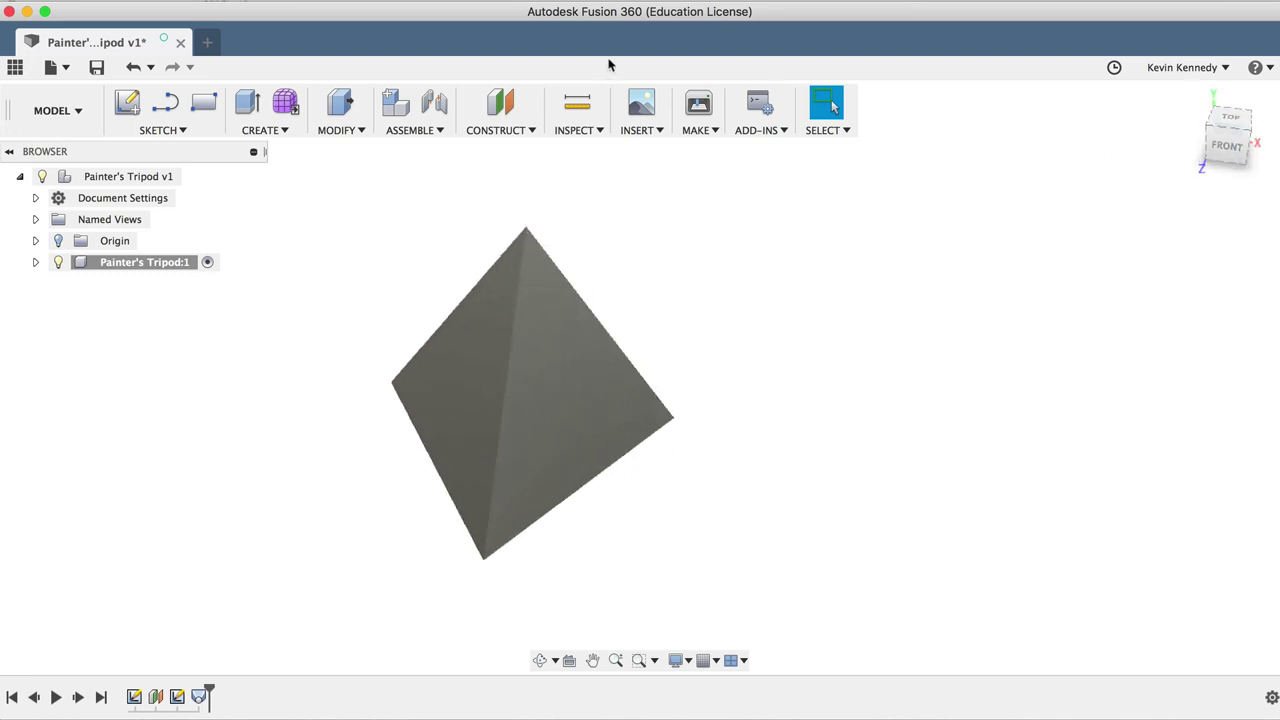
{"action": "left_click", "coordinate": [332, 130]}
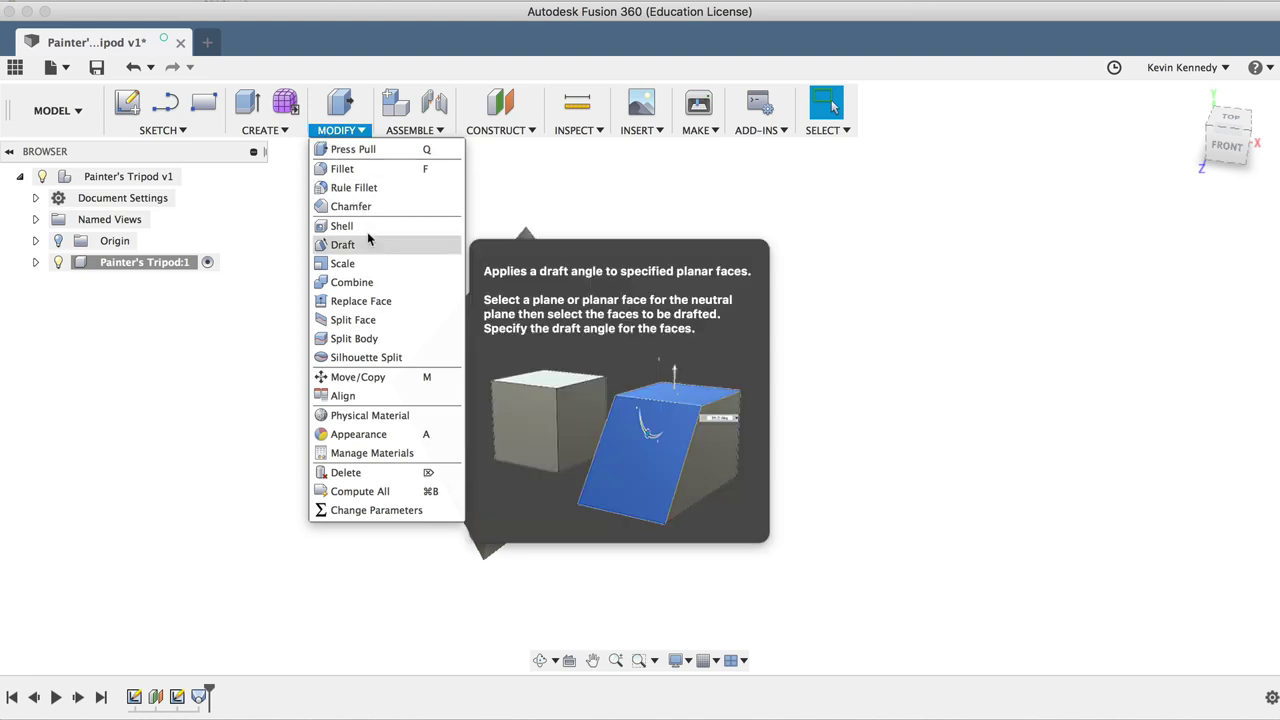
{"action": "left_click", "coordinate": [368, 225]}
{"action": "left_click_drag", "start_coordinate": [1230, 138], "coordinate": [1225, 155]}
{"action": "left_click", "coordinate": [553, 491]}
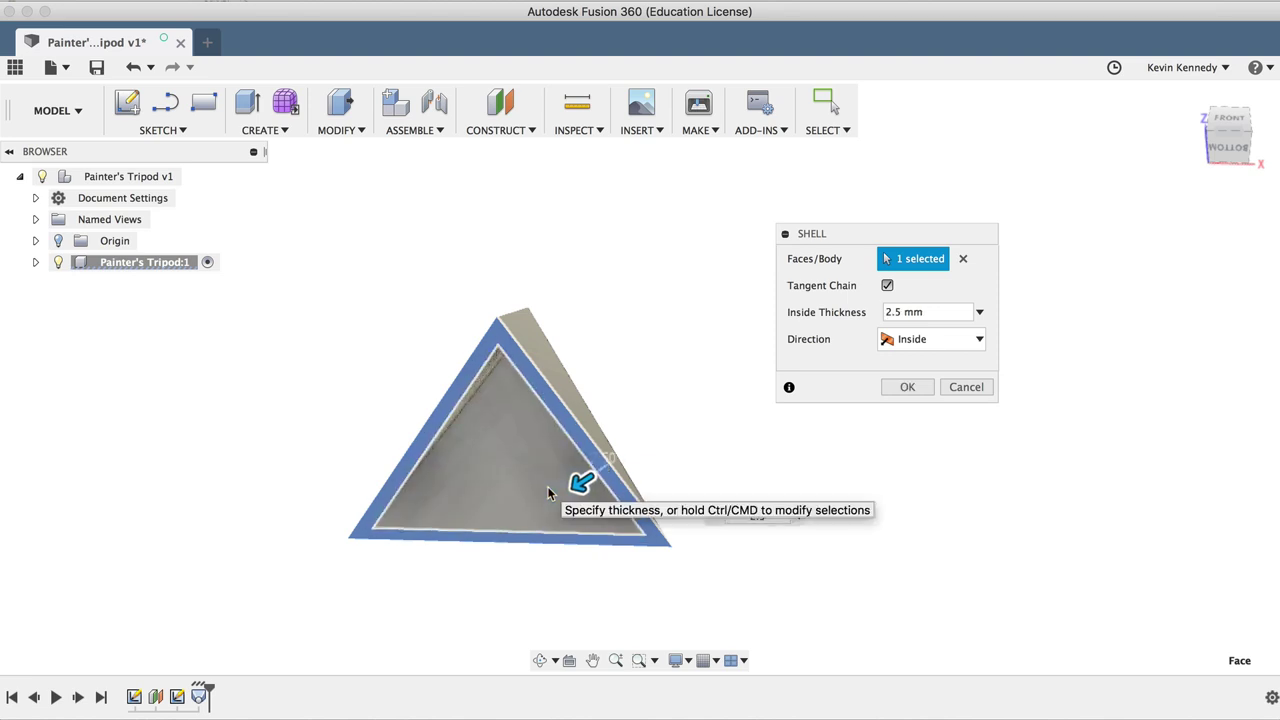
{"action": "left_click", "coordinate": [903, 389]}
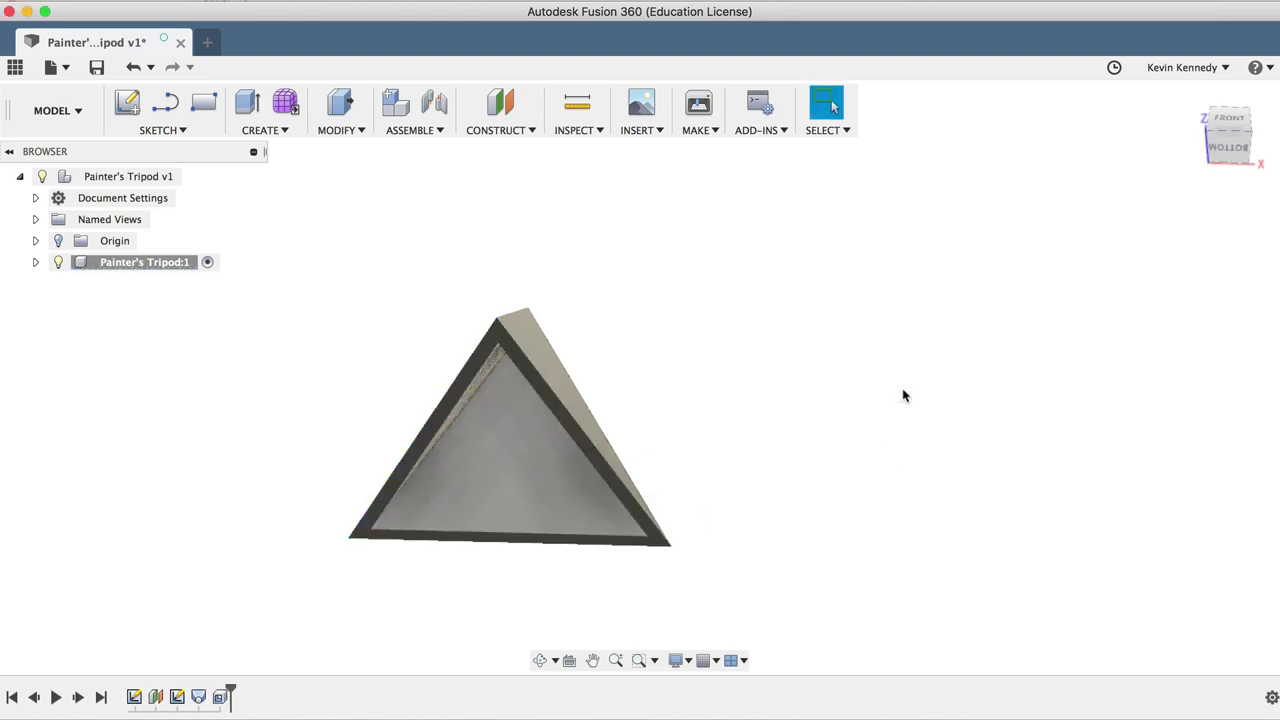
Step: Start a sketch on one of the pyramid's sloped side faces and project the face's outline into it
{"action": "mouse_move", "coordinate": [1227, 120]}
{"action": "left_mouse_down"}
{"action": "mouse_move", "coordinate": [1223, 171]}
{"action": "mouse_move", "coordinate": [1220, 80]}
{"action": "mouse_move", "coordinate": [1218, 140]}
{"action": "mouse_move", "coordinate": [1258, 133]}
{"action": "mouse_move", "coordinate": [1232, 138]}
{"action": "left_mouse_up"}
{"action": "left_click", "coordinate": [1217, 139]}
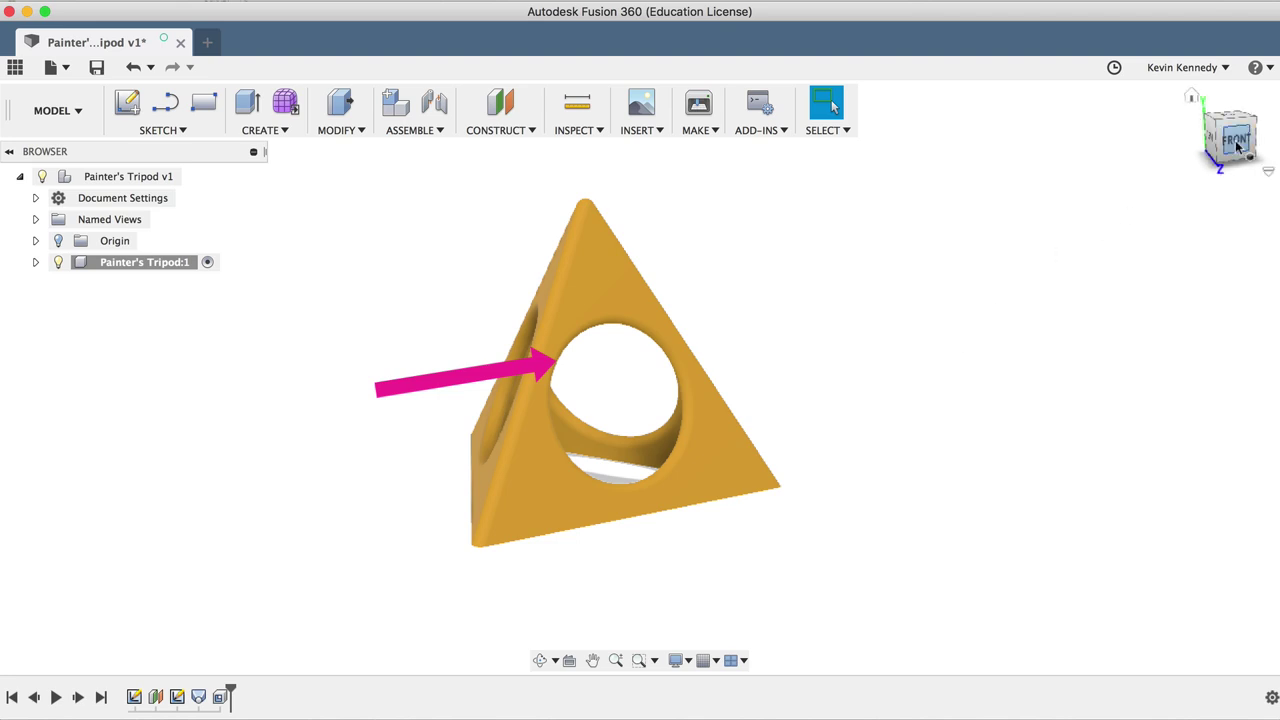
{"action": "left_click_drag", "start_coordinate": [1231, 145], "coordinate": [1194, 80]}
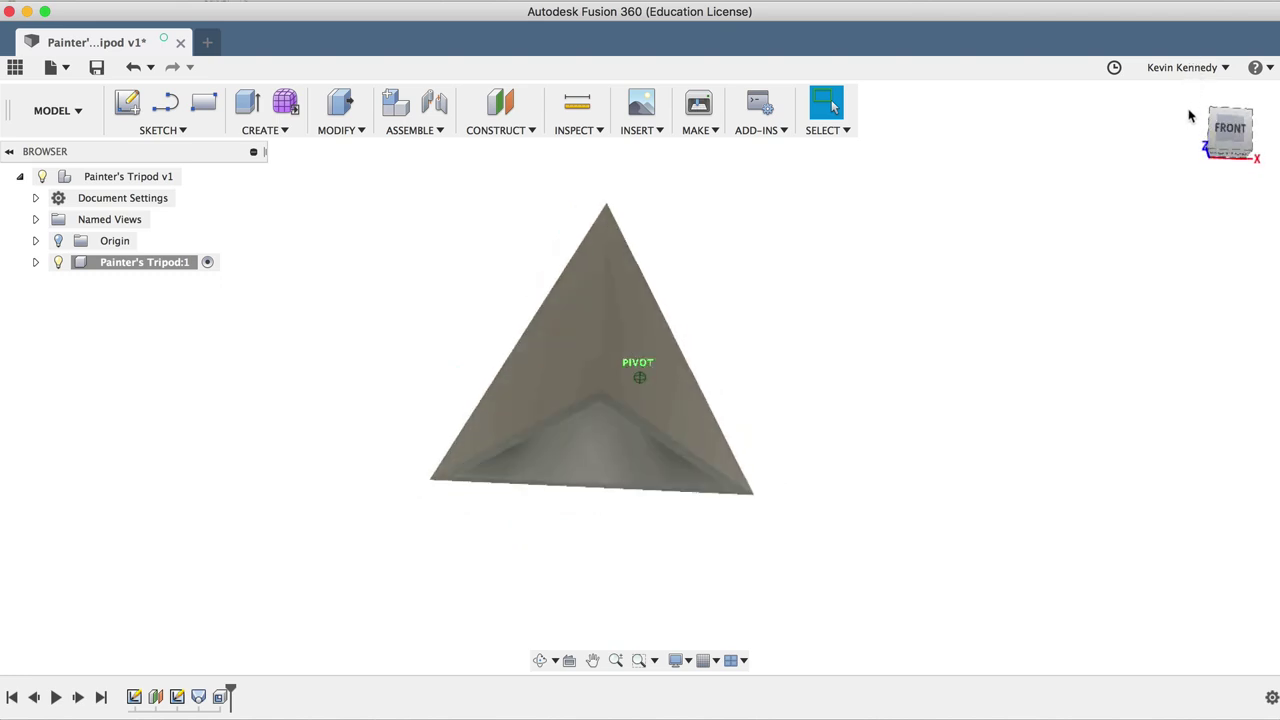
{"action": "left_click_drag", "start_coordinate": [1200, 114], "coordinate": [1238, 147]}
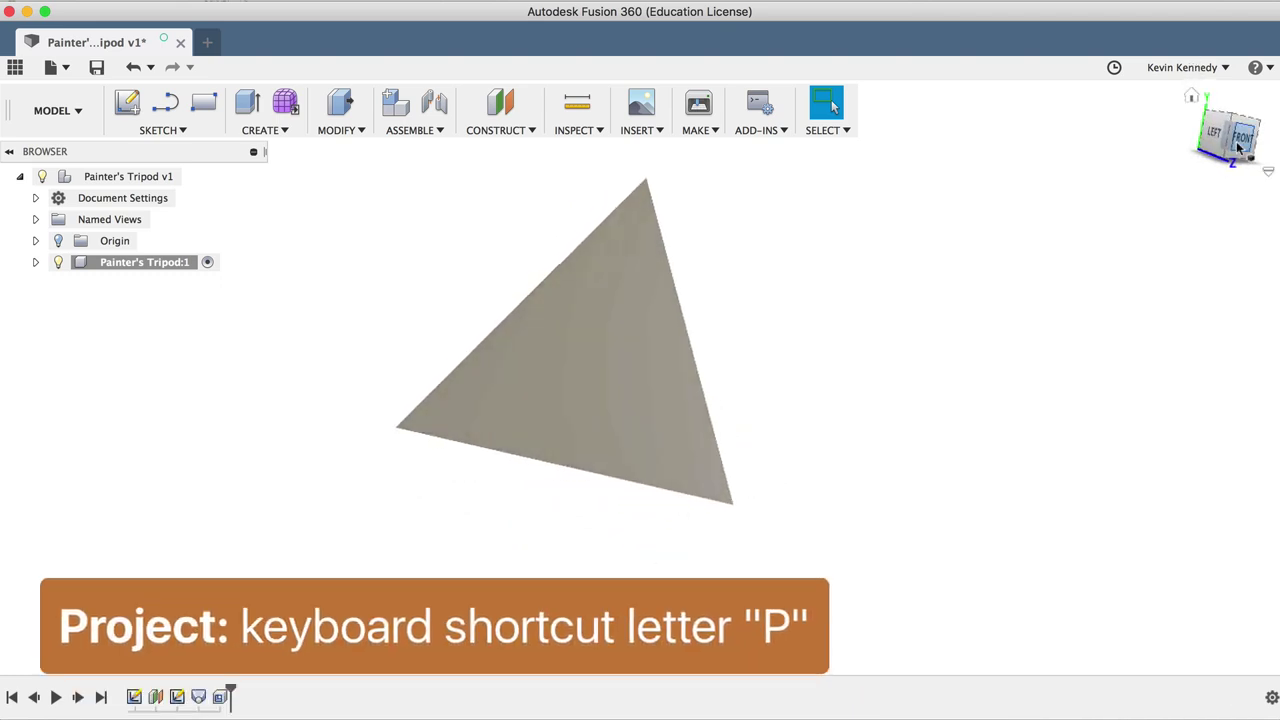
{"action": "key", "text": "p"}
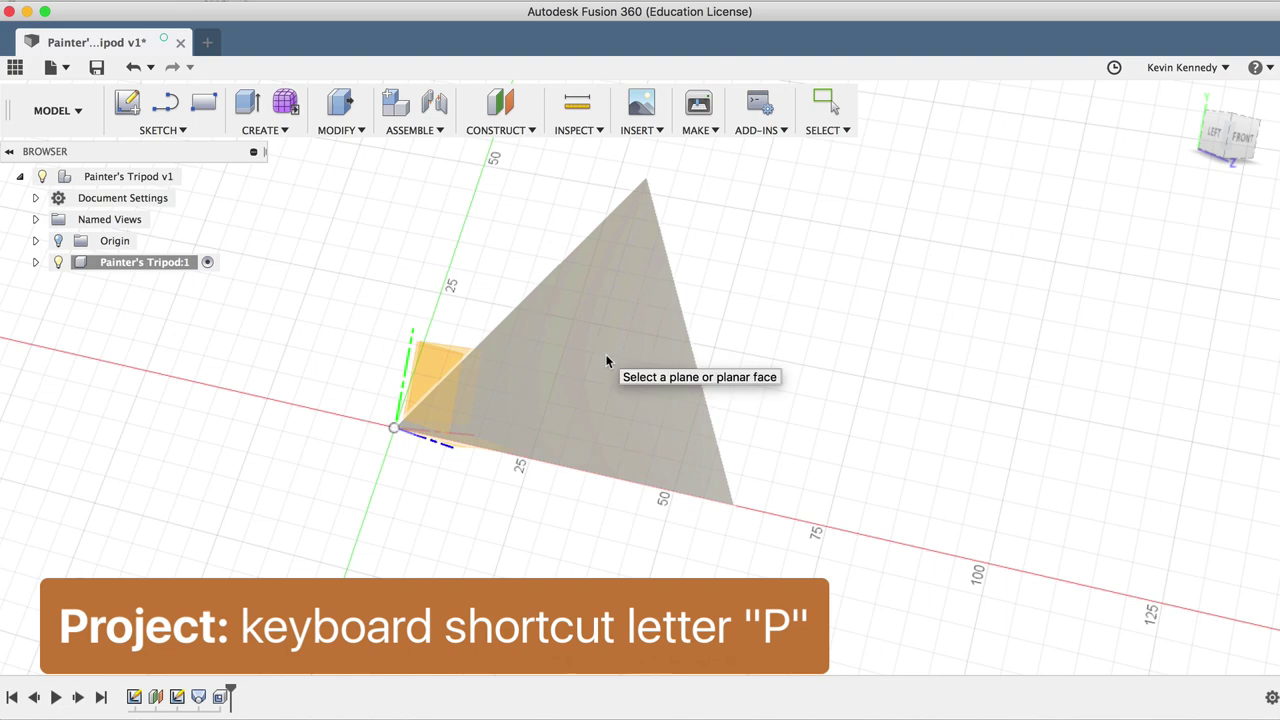
{"action": "left_click", "coordinate": [610, 362]}
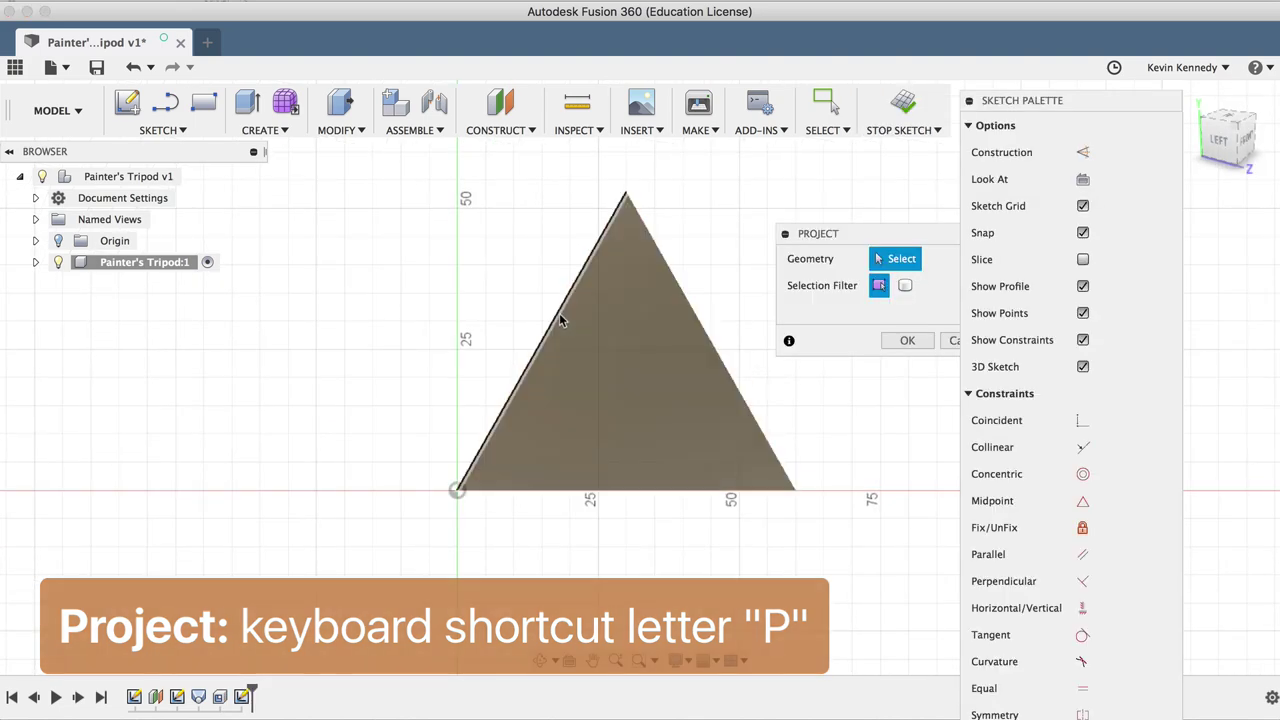
{"action": "left_click", "coordinate": [559, 313]}
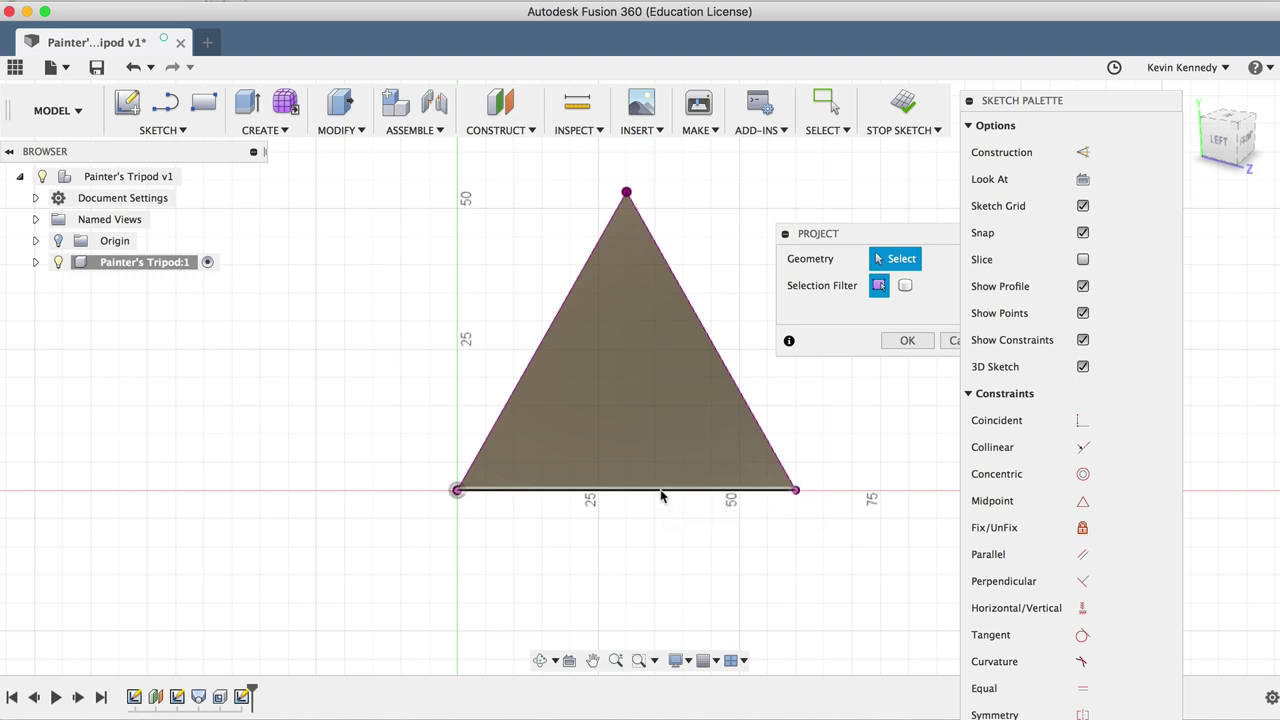
{"action": "left_click", "coordinate": [903, 343]}
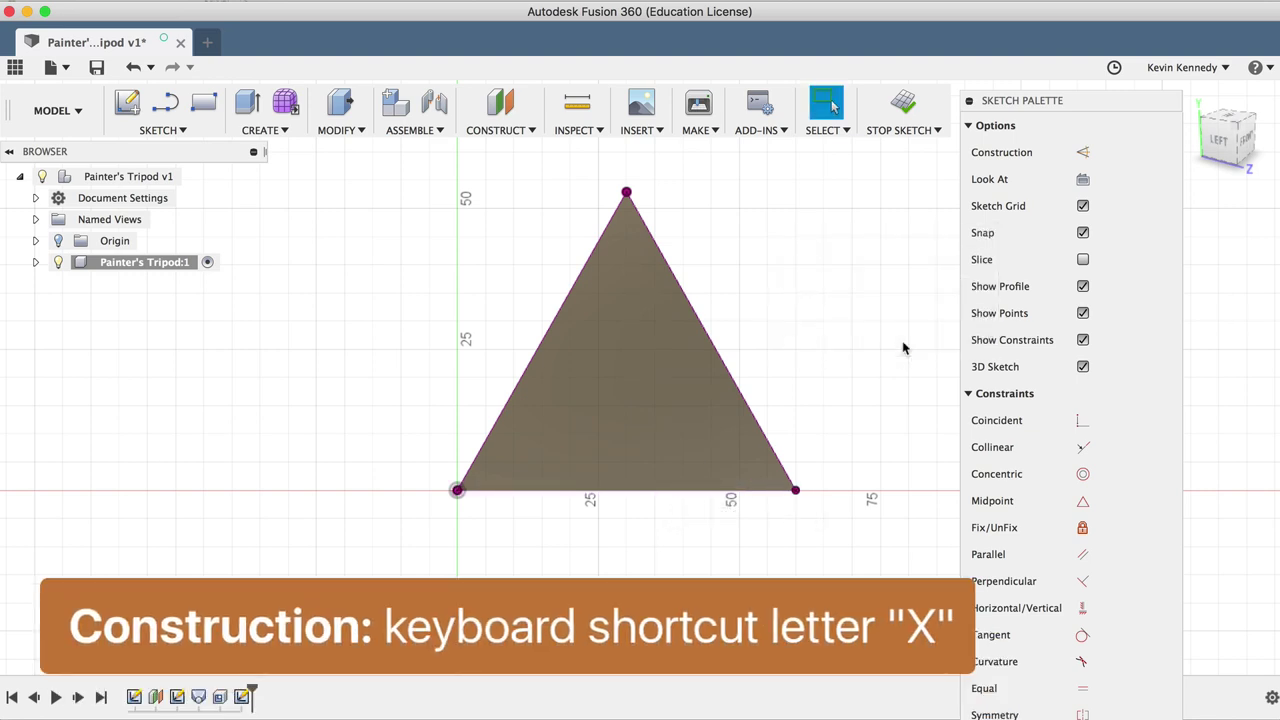
Step: Draw two construction lines on the side face, from the lower far corner and the apex to the midpoints of their opposite edges
{"action": "key", "text": "x"}
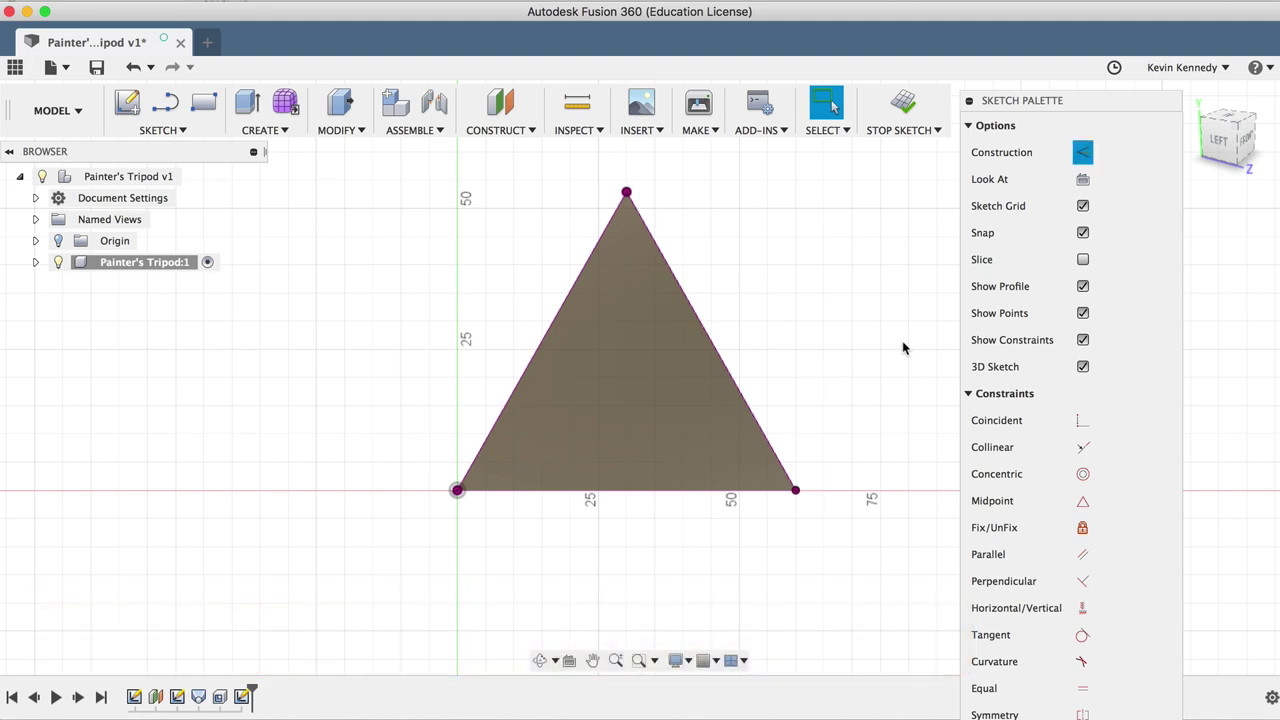
{"action": "key", "text": "l"}
{"action": "left_click", "coordinate": [796, 491]}
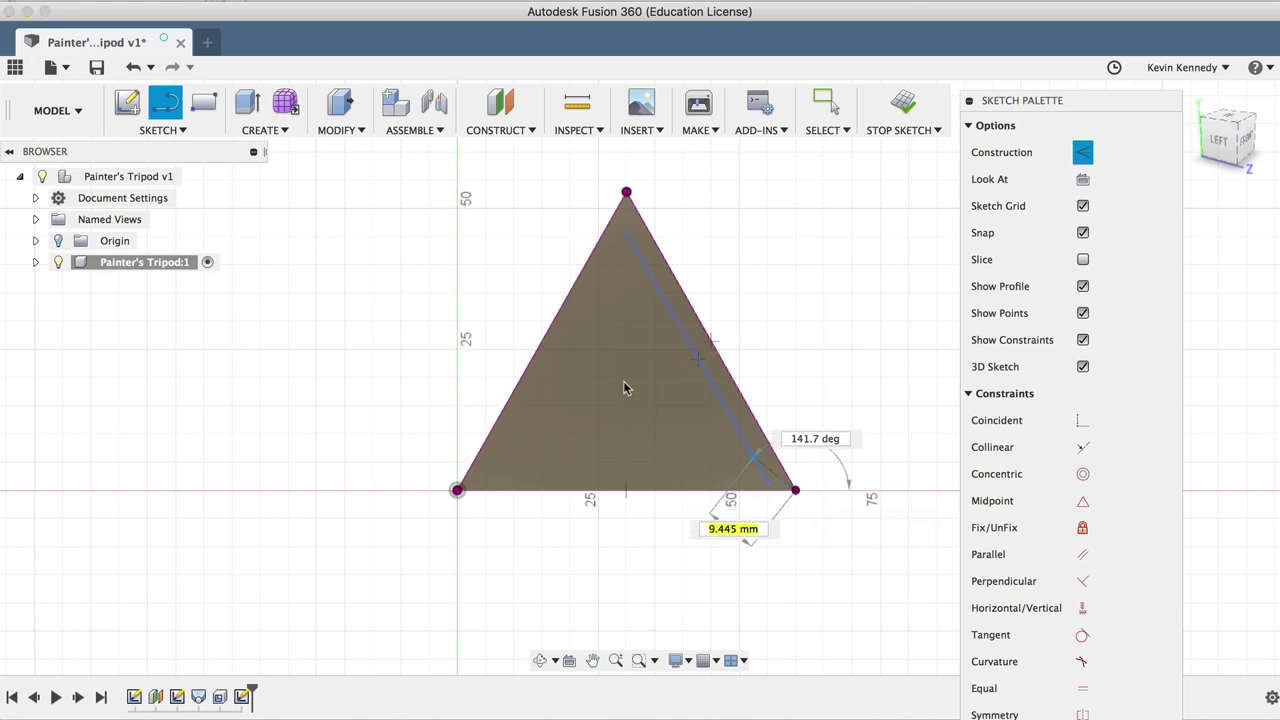
{"action": "left_click", "coordinate": [540, 341]}
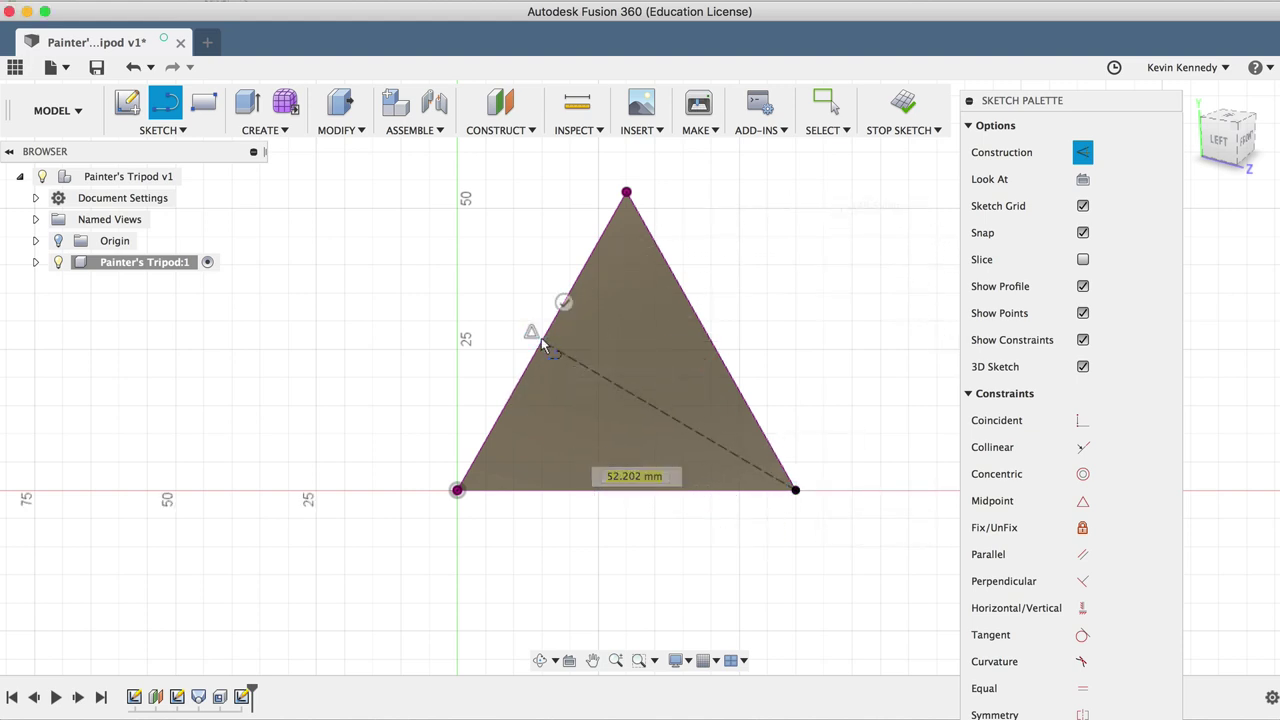
{"action": "left_click", "coordinate": [626, 193]}
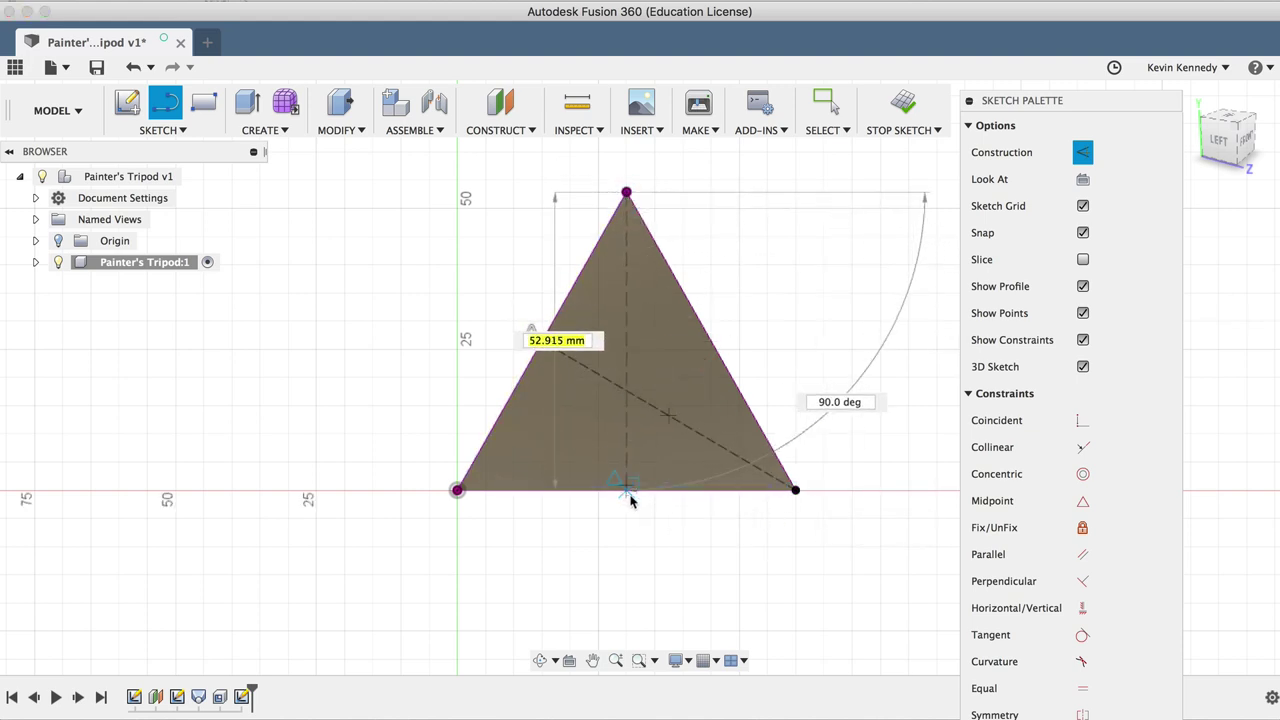
{"action": "left_click", "coordinate": [628, 499]}
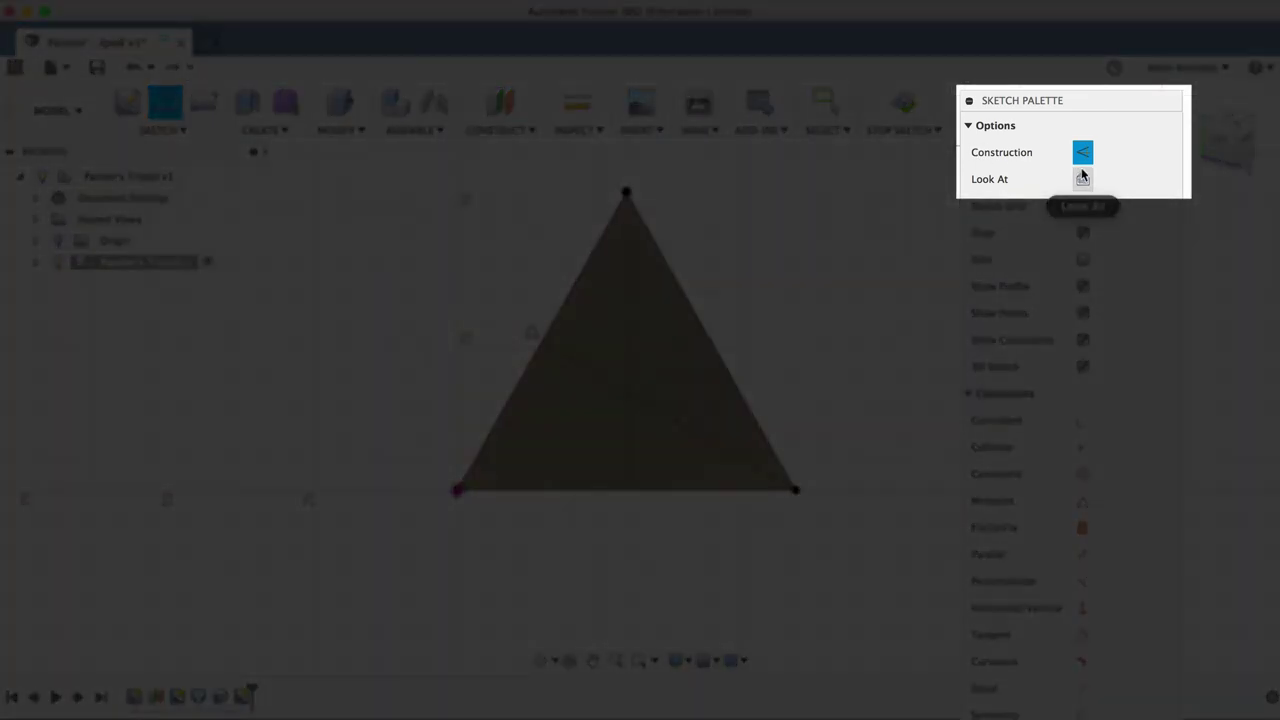
{"action": "key", "text": "x"}
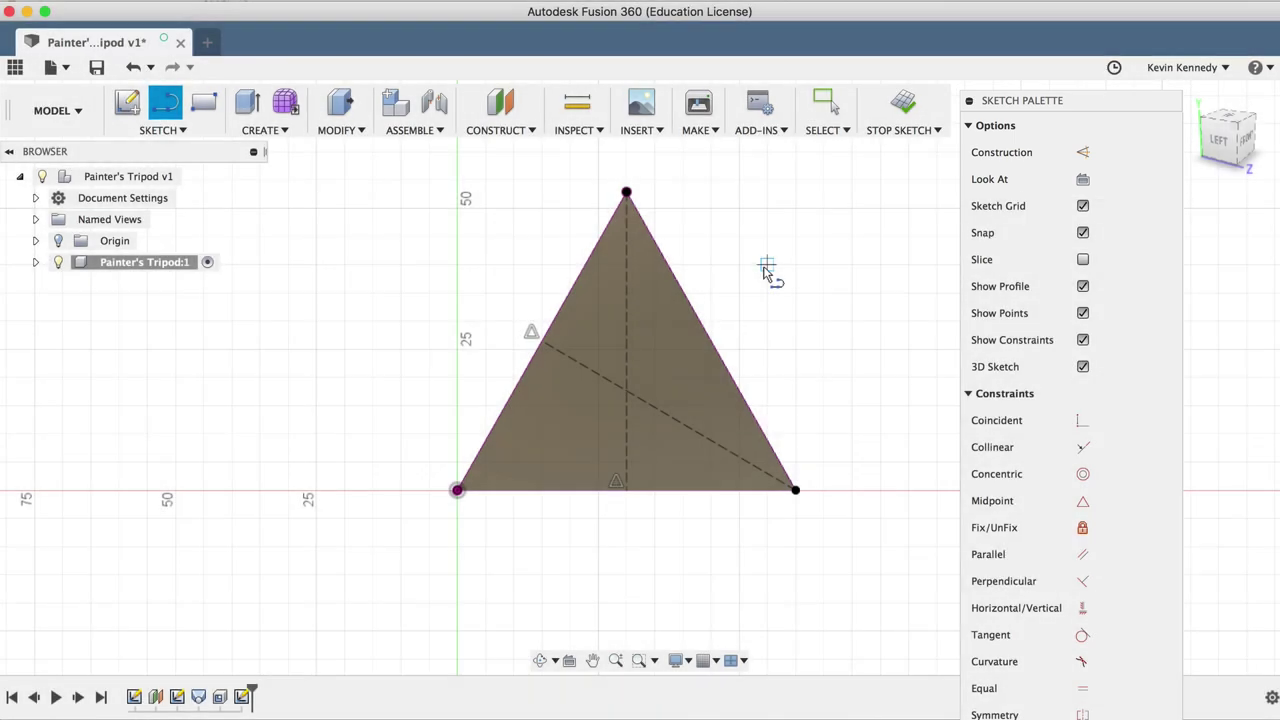
Step: Draw a 25 mm diameter centre circle where the two construction lines cross on the side face
{"action": "key", "text": "c"}
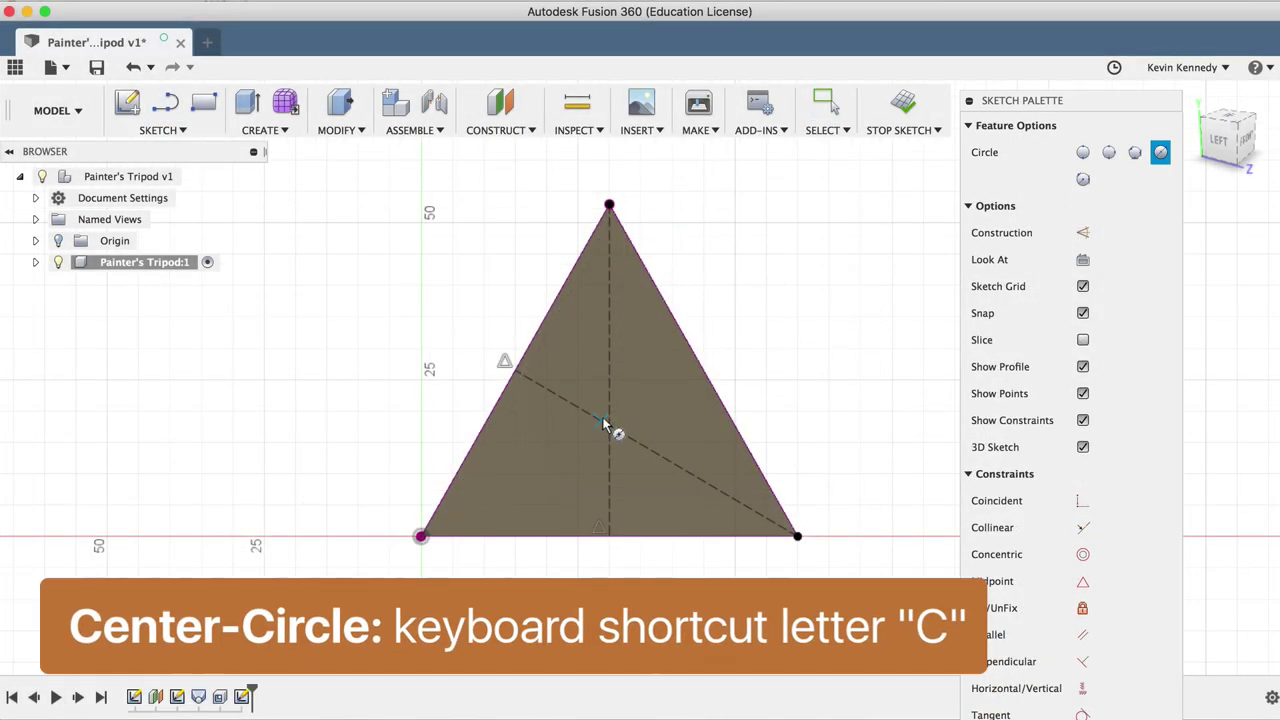
{"action": "scroll", "coordinate": [604, 425], "scroll_direction": "up", "scroll_amount": 5}
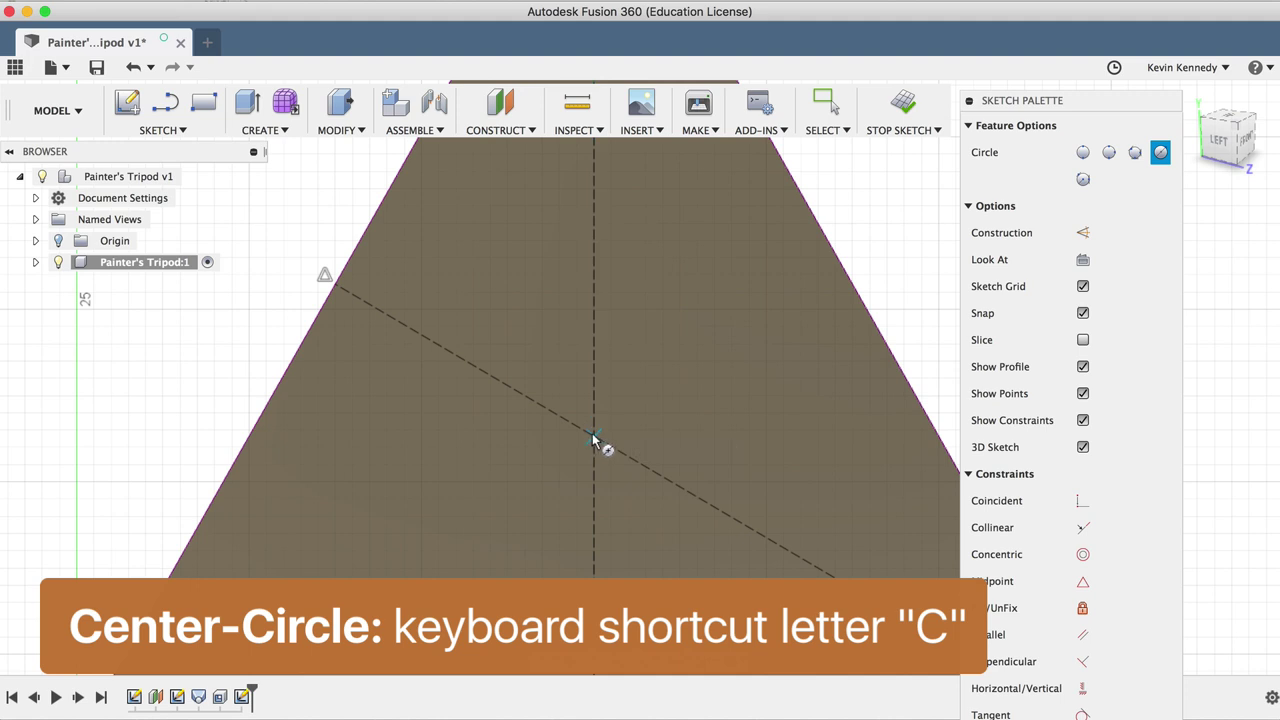
{"action": "left_click", "coordinate": [593, 440]}
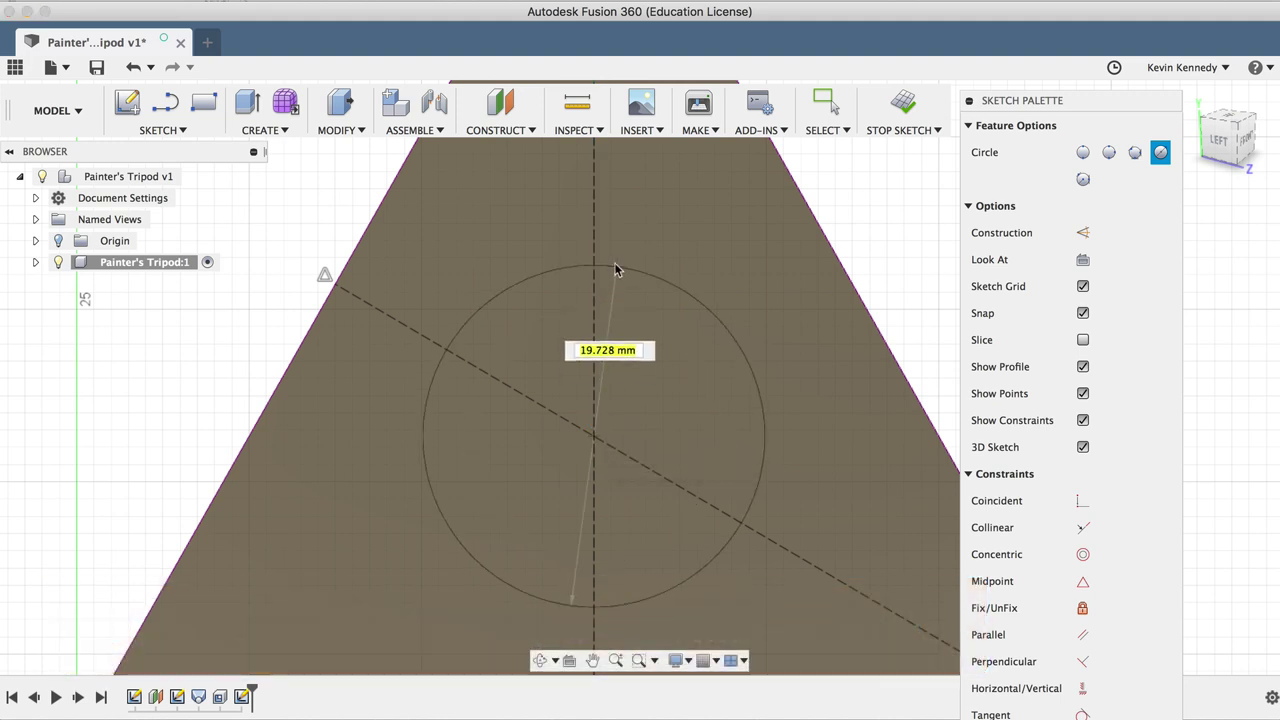
{"action": "type", "text": "25"}
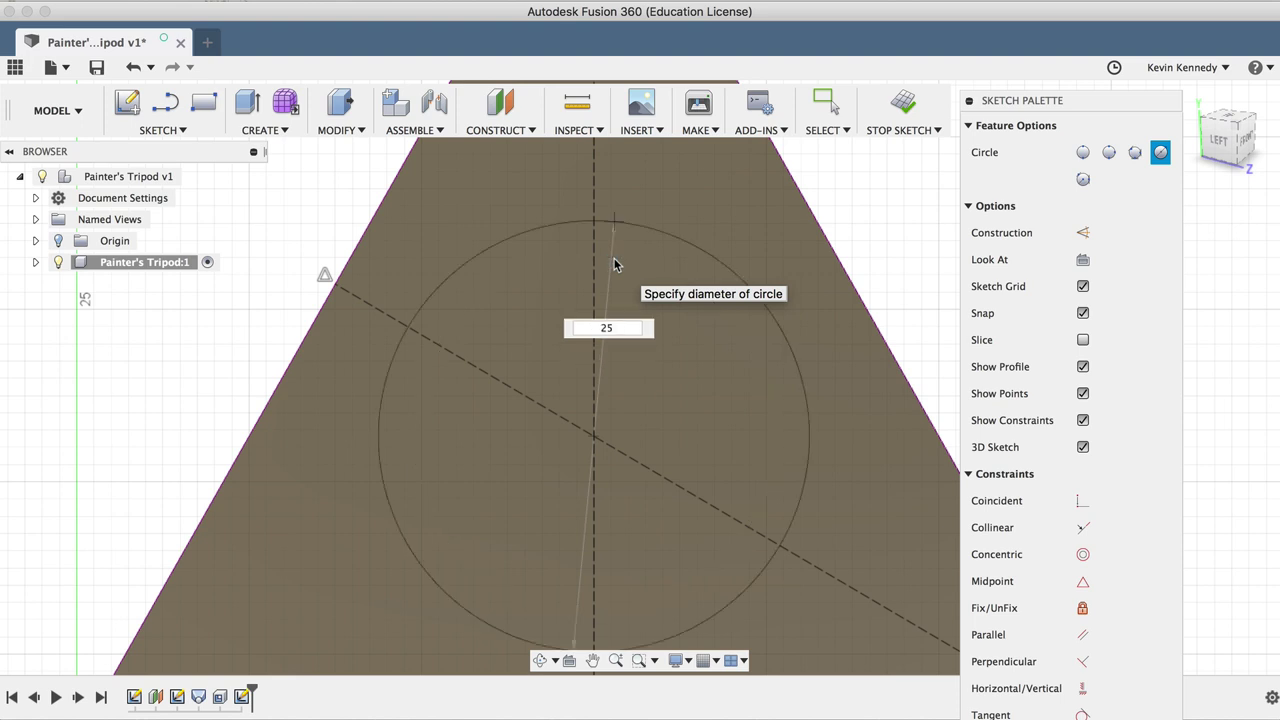
{"action": "key", "text": "Tab"}
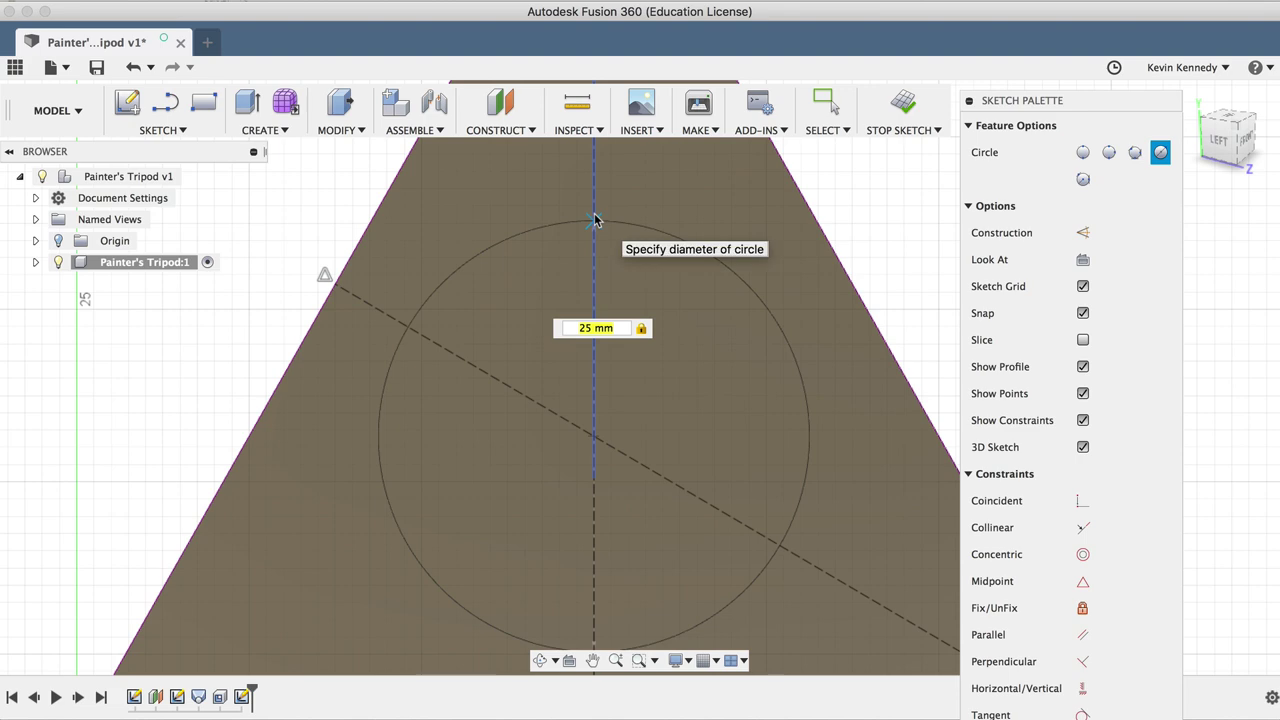
{"action": "left_click", "coordinate": [594, 219]}
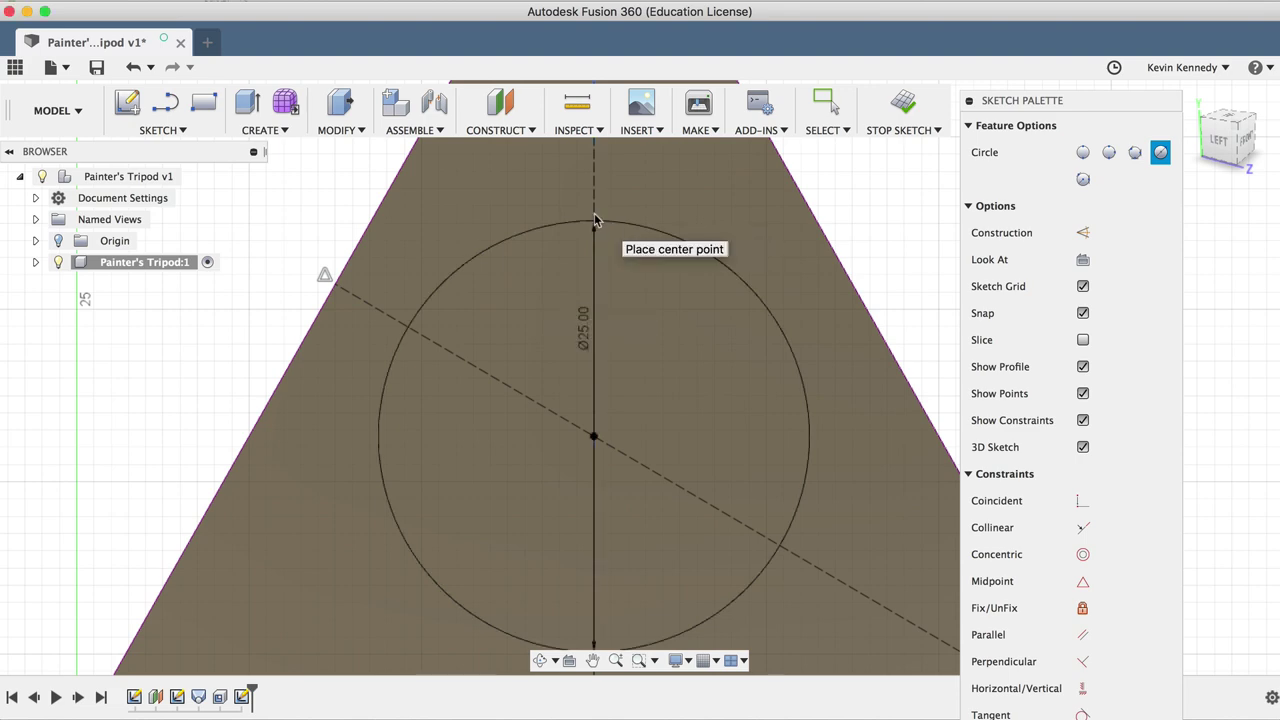
Step: Extrude the 25 mm circle as a cut through the wall, using a To Object extent ending at that side's inner face
{"action": "scroll", "coordinate": [594, 219], "scroll_direction": "down", "scroll_amount": 5}
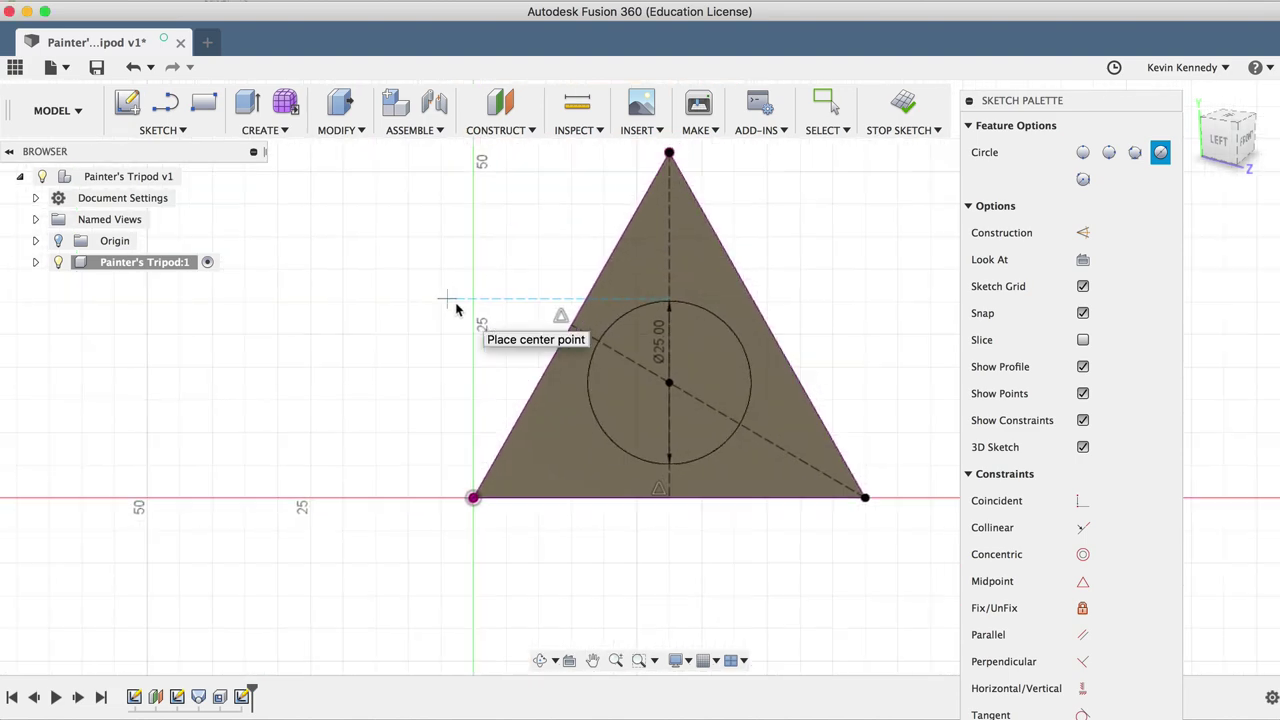
{"action": "scroll", "coordinate": [456, 310], "scroll_direction": "right", "scroll_amount": 3}
{"action": "scroll", "coordinate": [456, 310], "scroll_direction": "up", "scroll_amount": 2}
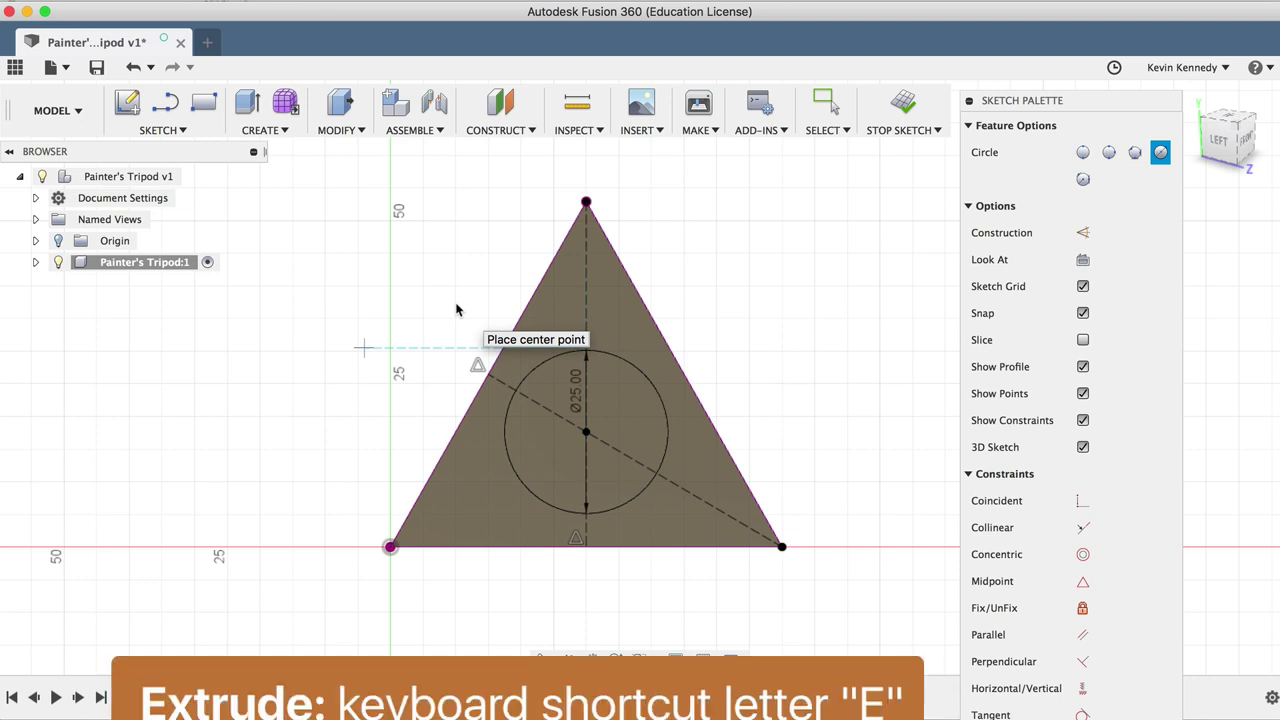
{"action": "key", "text": "e"}
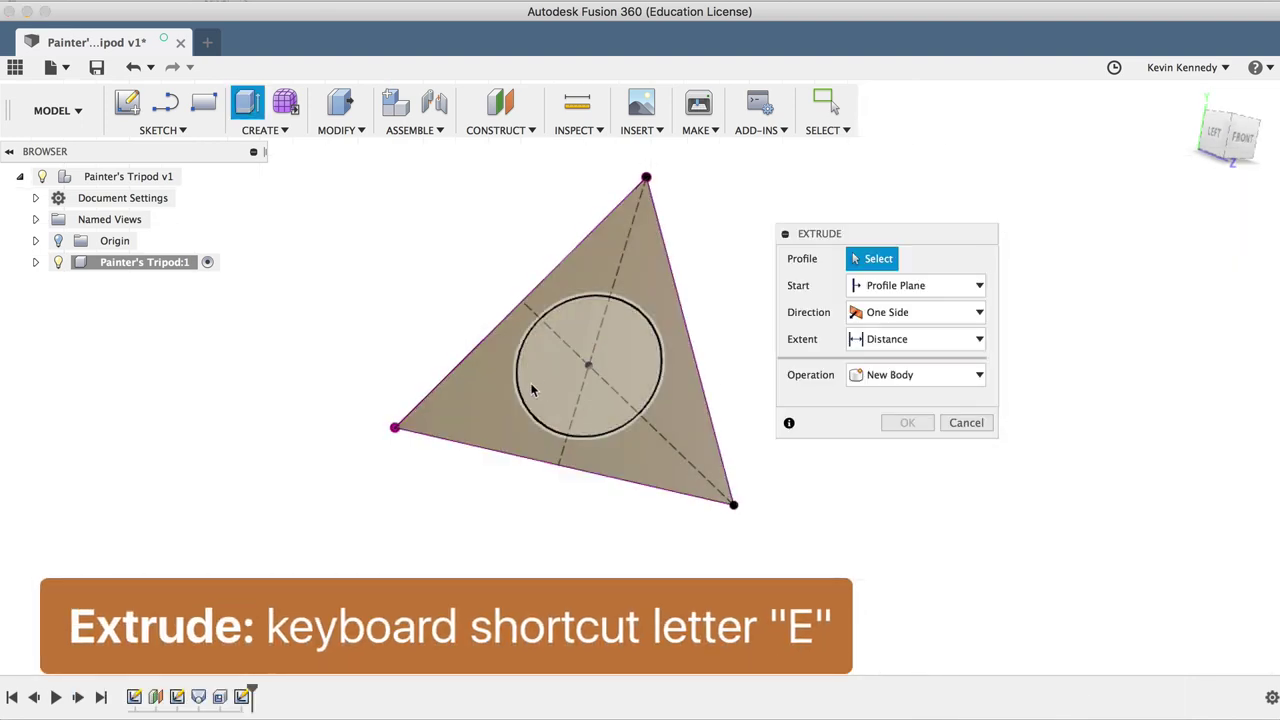
{"action": "left_click", "coordinate": [538, 384]}
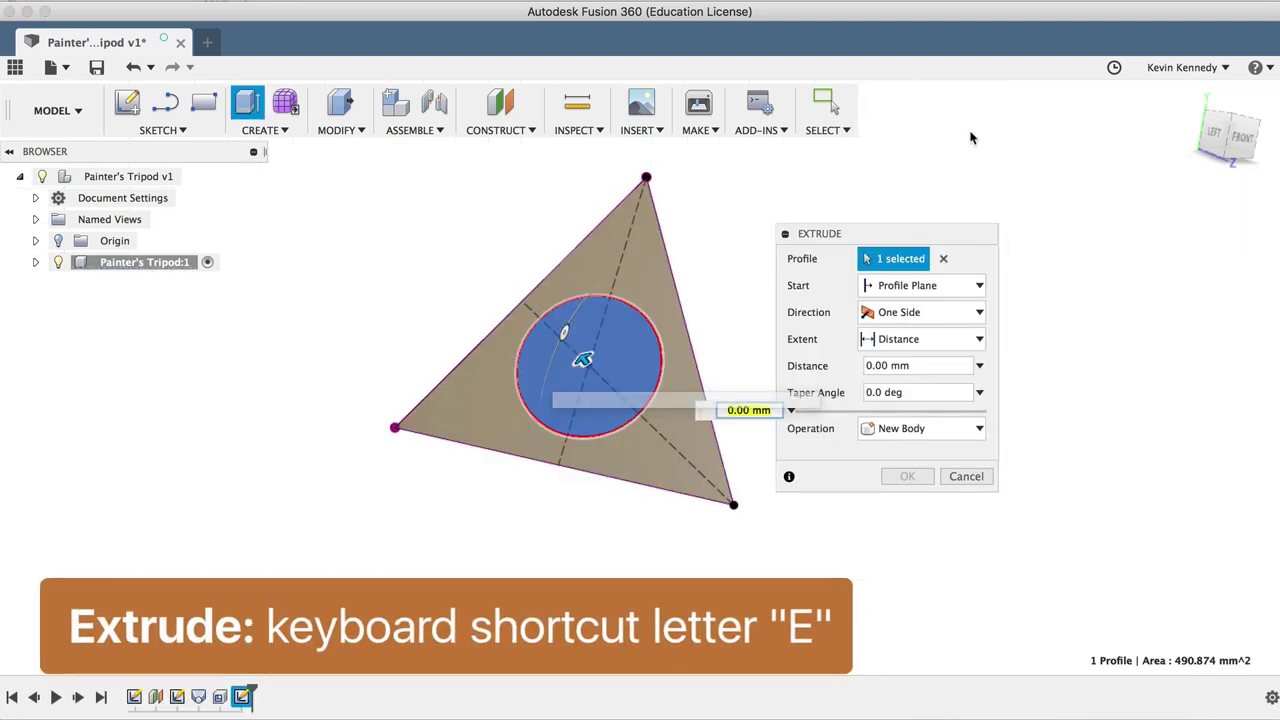
{"action": "left_click", "coordinate": [920, 349]}
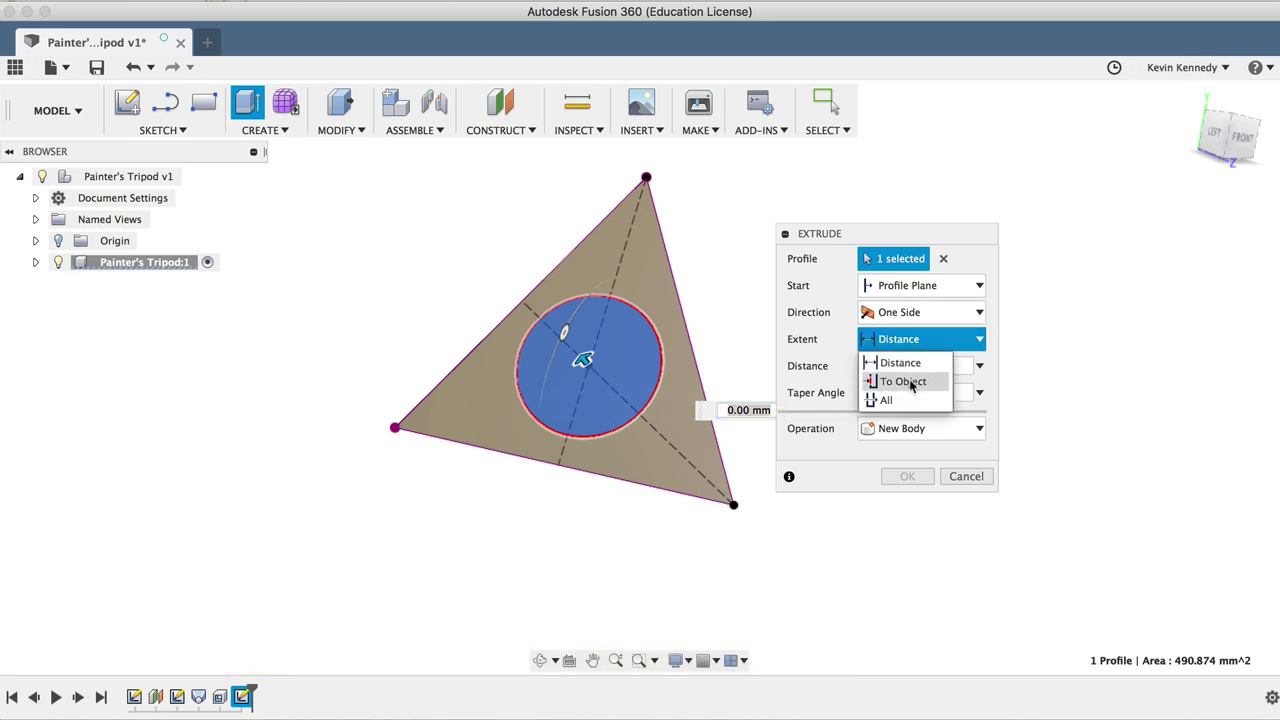
{"action": "left_click", "coordinate": [905, 382]}
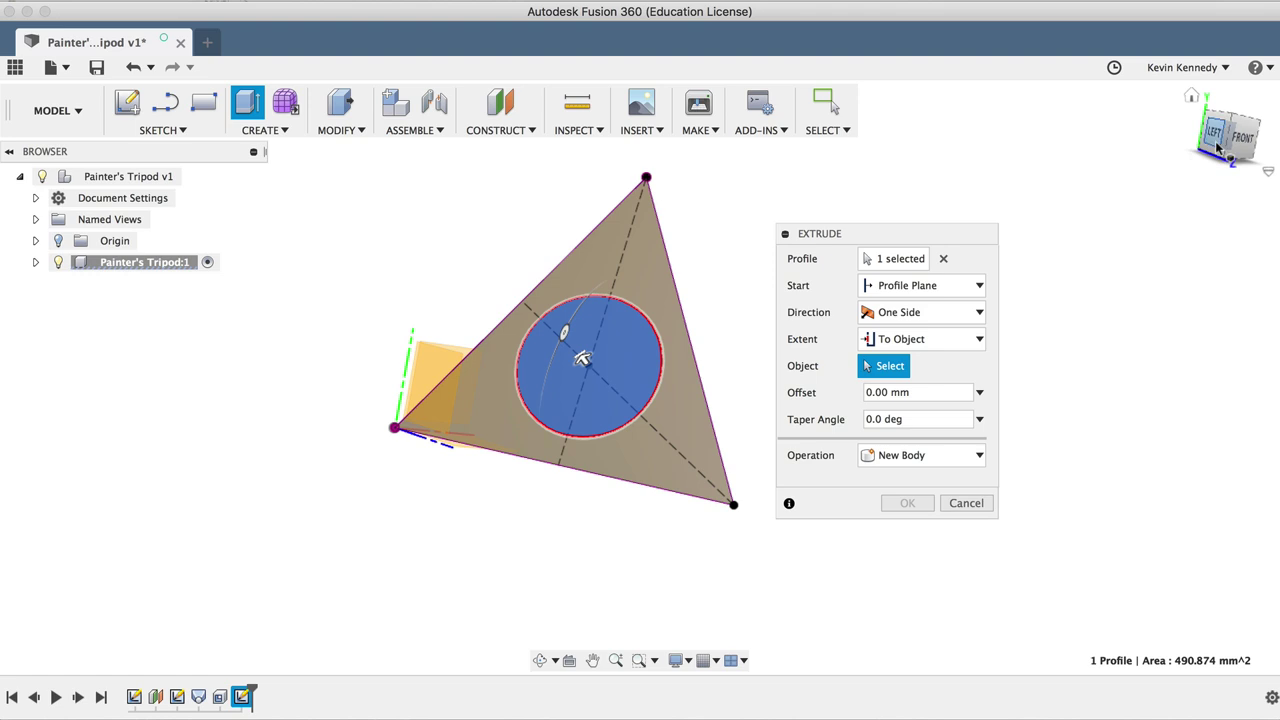
{"action": "left_click_drag", "start_coordinate": [1218, 148], "coordinate": [700, 240]}
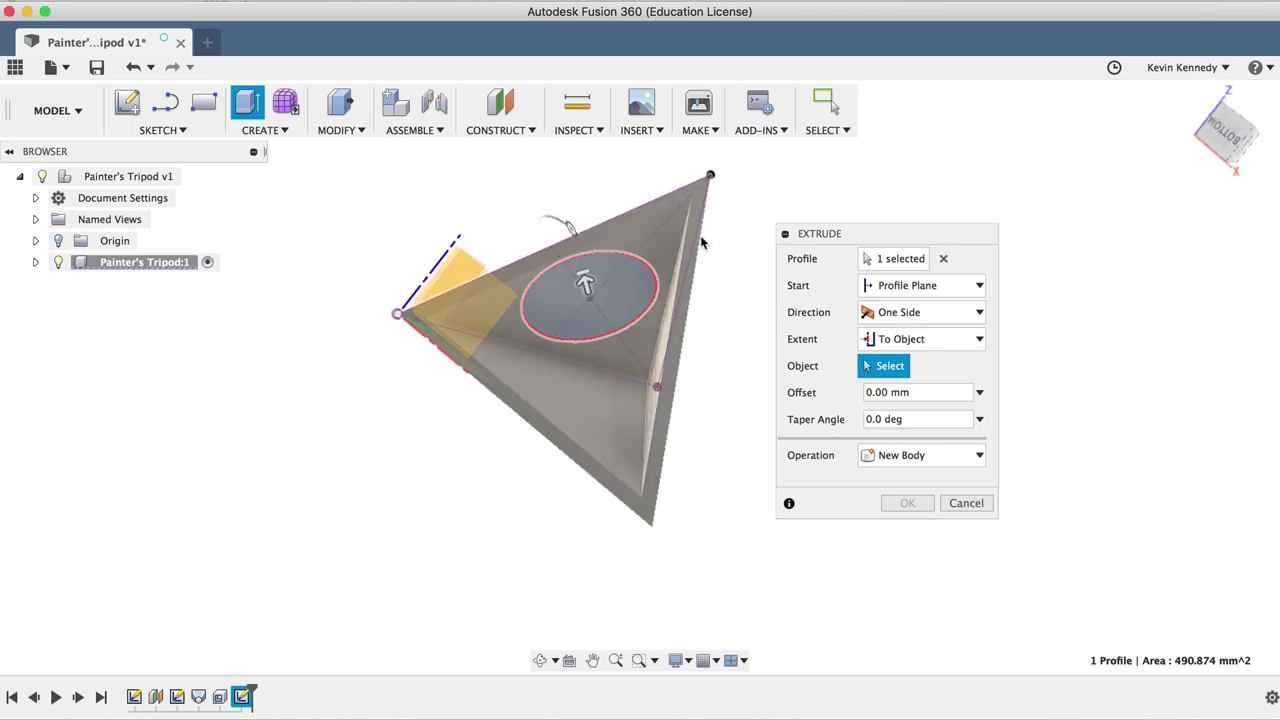
{"action": "left_click", "coordinate": [646, 247]}
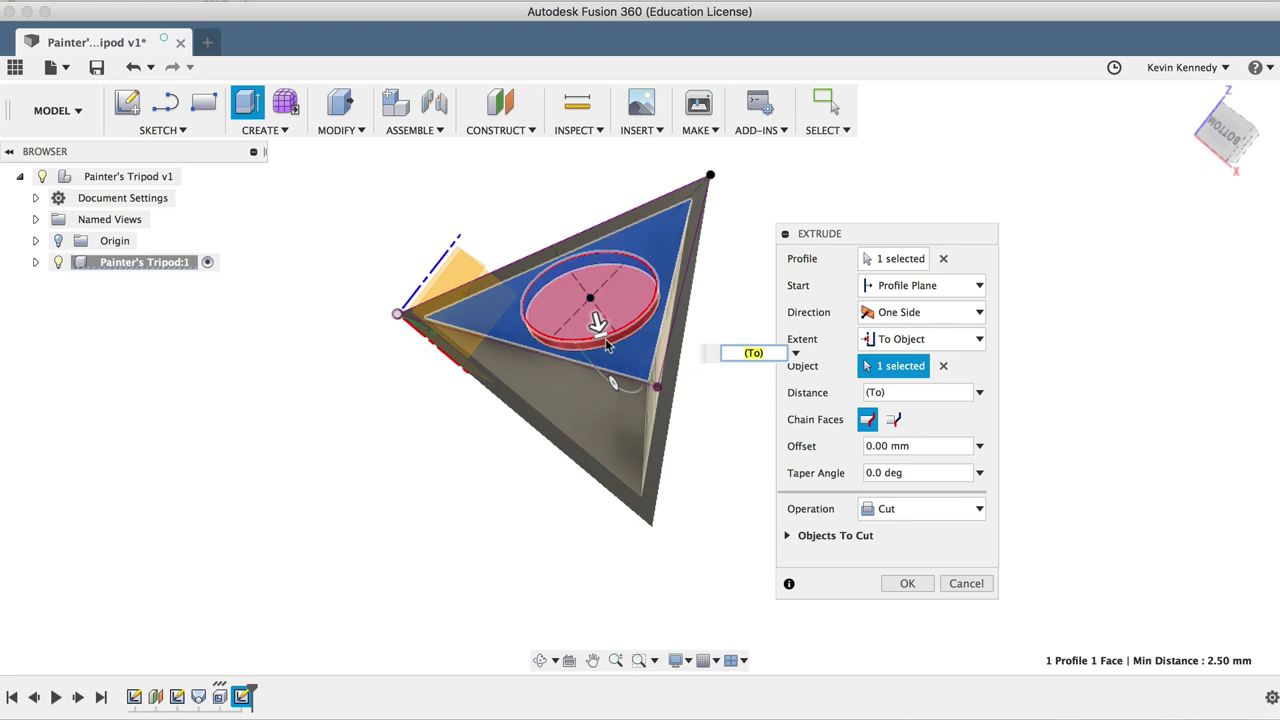
{"action": "left_click_drag", "start_coordinate": [860, 238], "coordinate": [928, 172]}
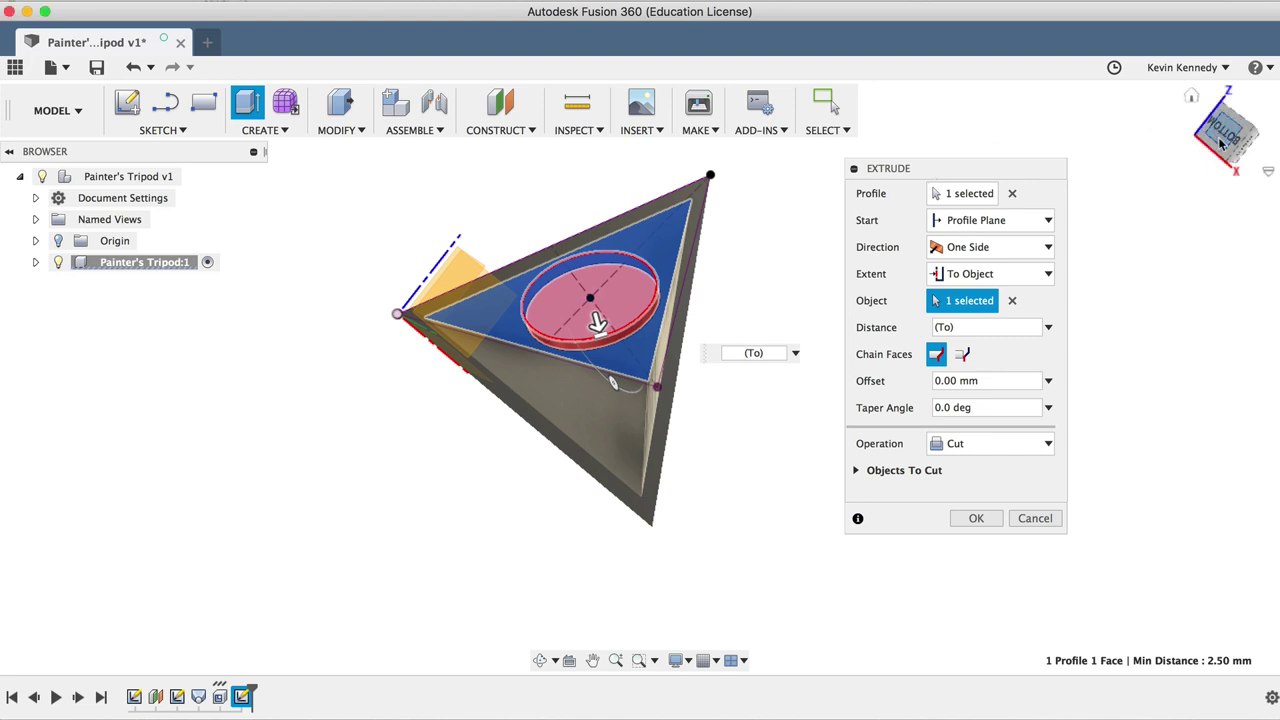
{"action": "middle_click_drag", "start_coordinate": [639, 377], "coordinate": [580, 364], "text": "shift"}
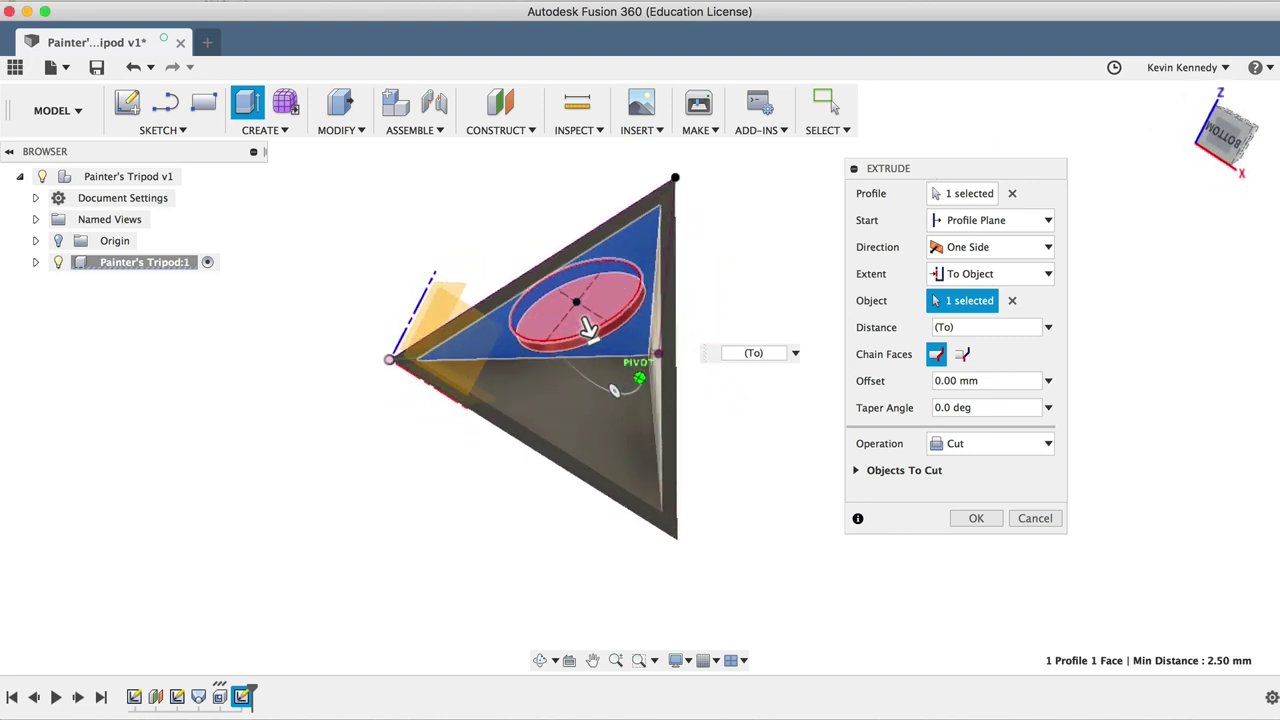
{"action": "left_click", "coordinate": [977, 518]}
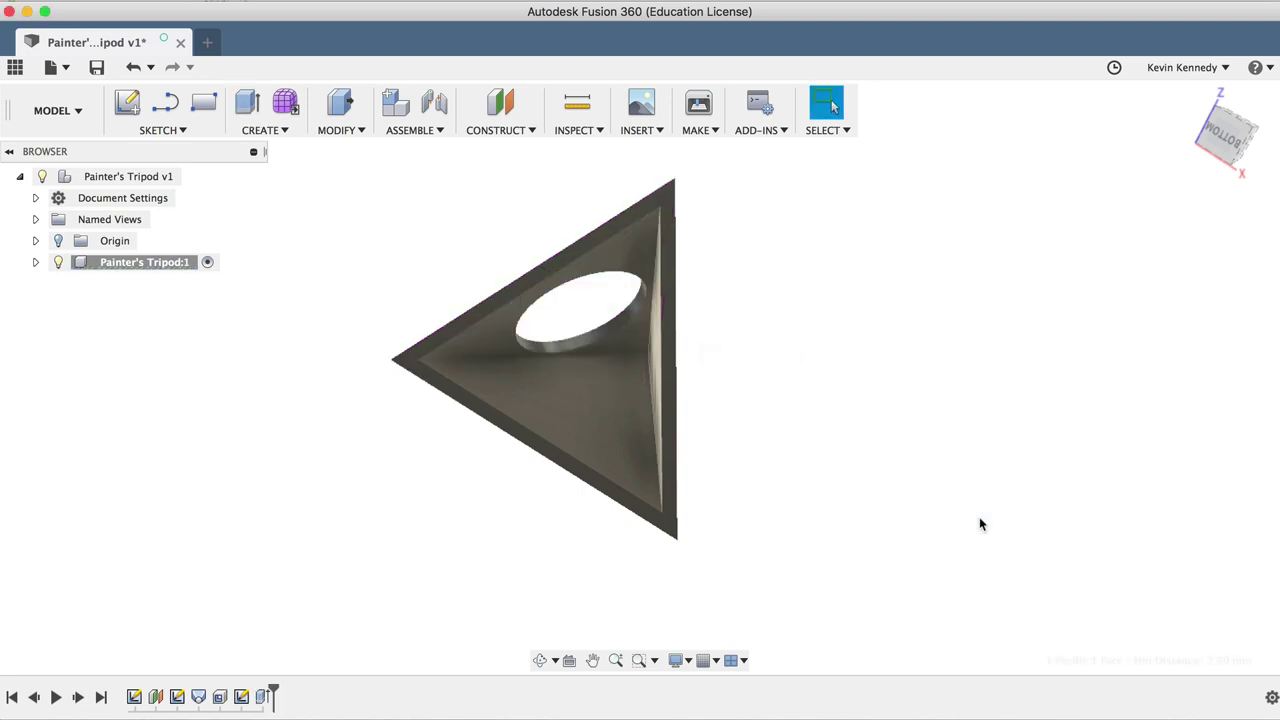
Step: From the bottom view, create a midplane between the inner face with the hole and the opposite sloped inner face
{"action": "left_click", "coordinate": [1222, 142]}
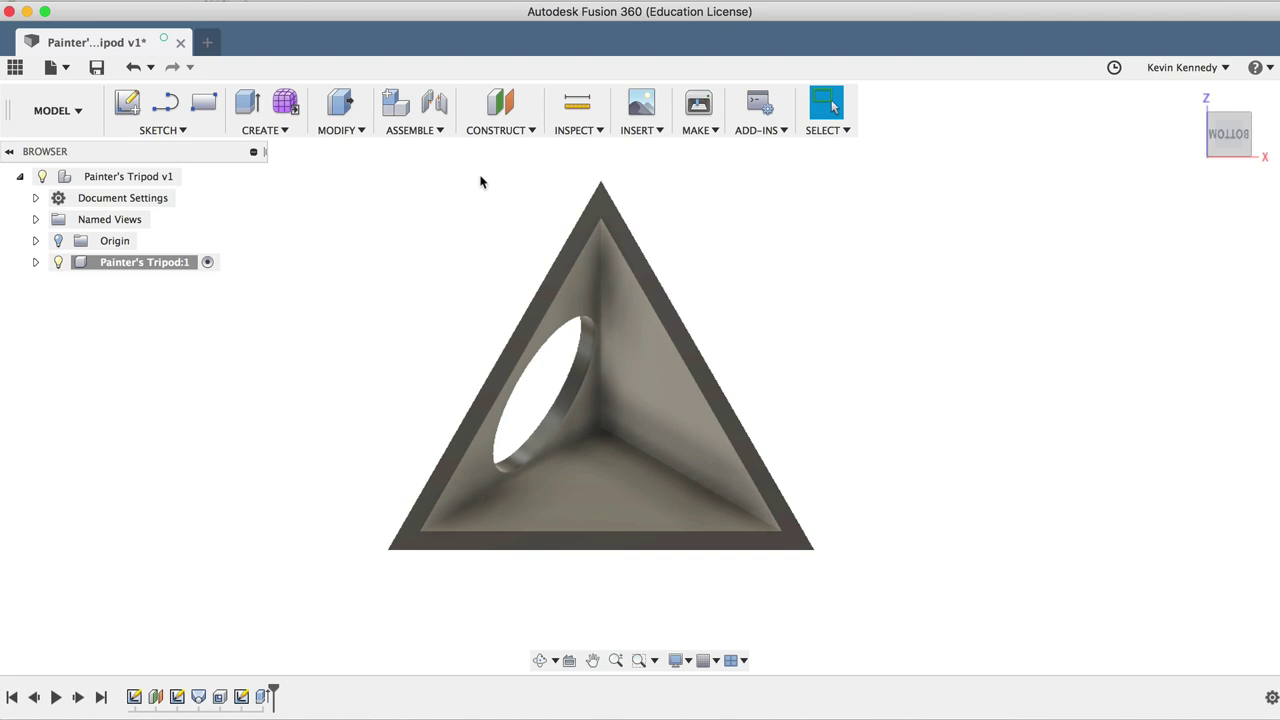
{"action": "left_click", "coordinate": [506, 132]}
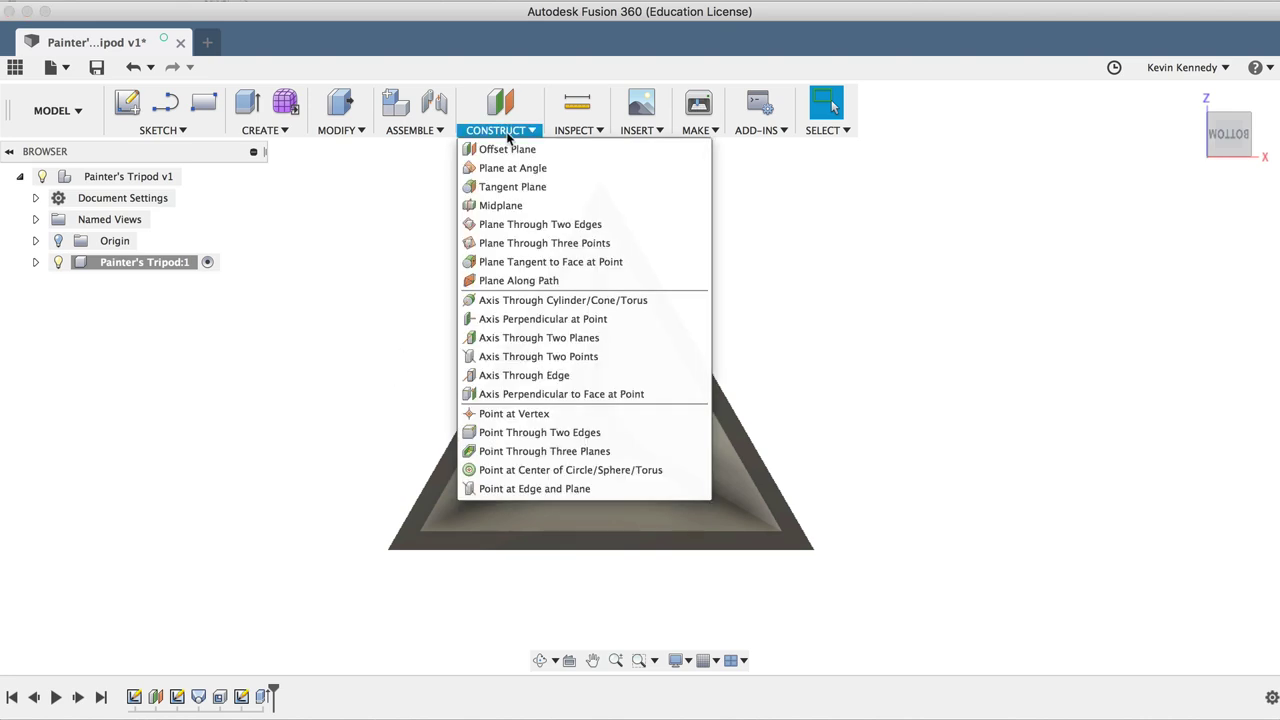
{"action": "left_click", "coordinate": [557, 206]}
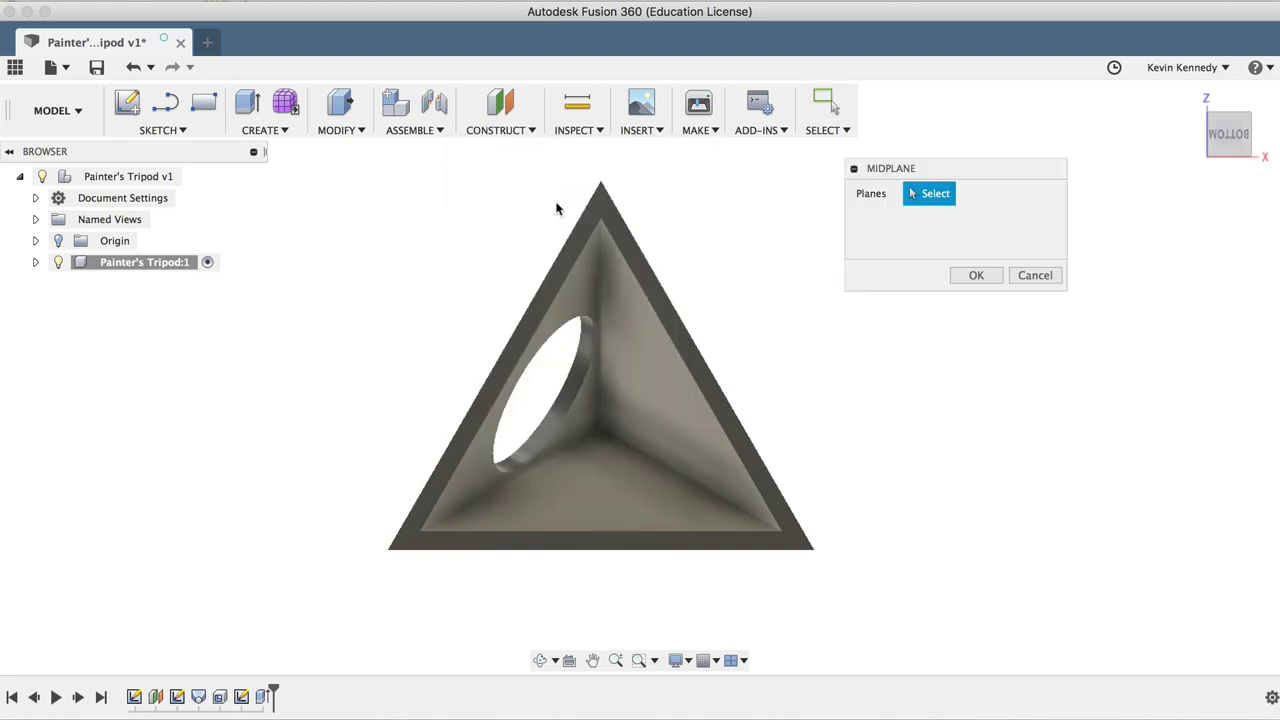
{"action": "left_click", "coordinate": [583, 280]}
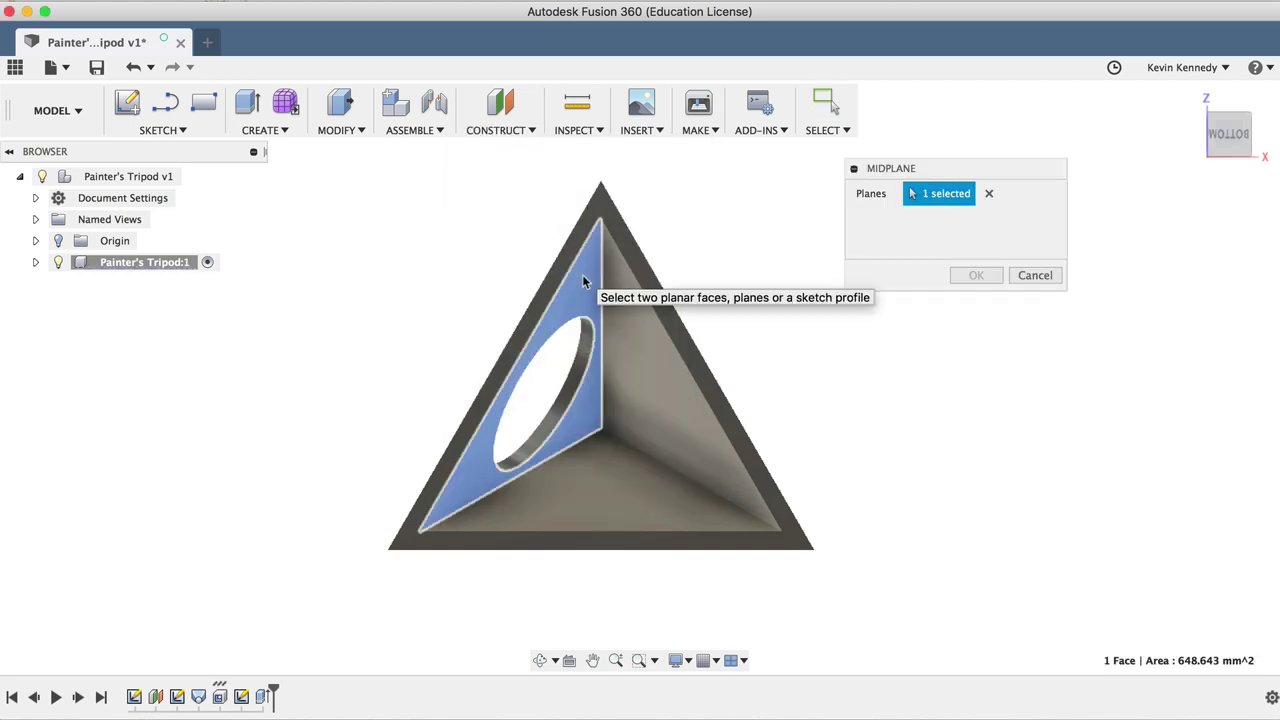
{"action": "left_click", "coordinate": [645, 346]}
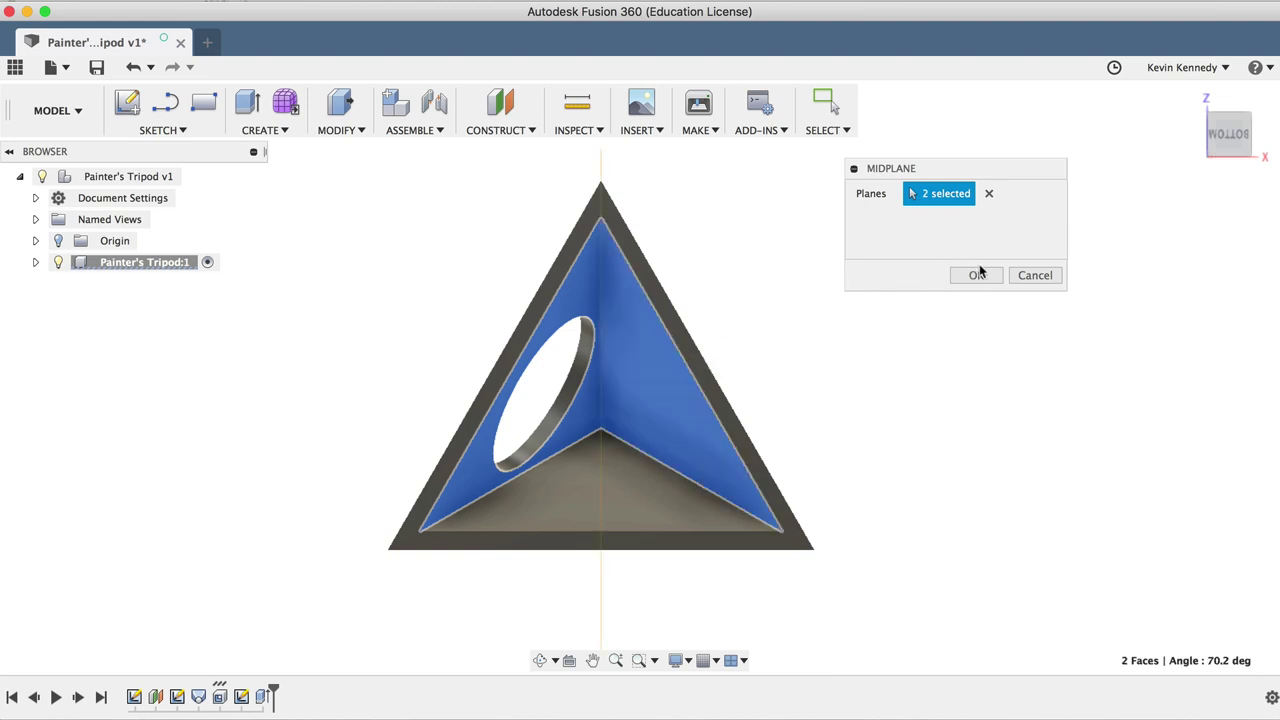
{"action": "mouse_move", "coordinate": [638, 377]}
{"action": "middle_mouse_down", "text": "shift"}
{"action": "mouse_move", "coordinate": [550, 405]}
{"action": "mouse_move", "coordinate": [600, 372]}
{"action": "middle_mouse_up", "text": "shift"}
{"action": "left_click", "coordinate": [1226, 131]}
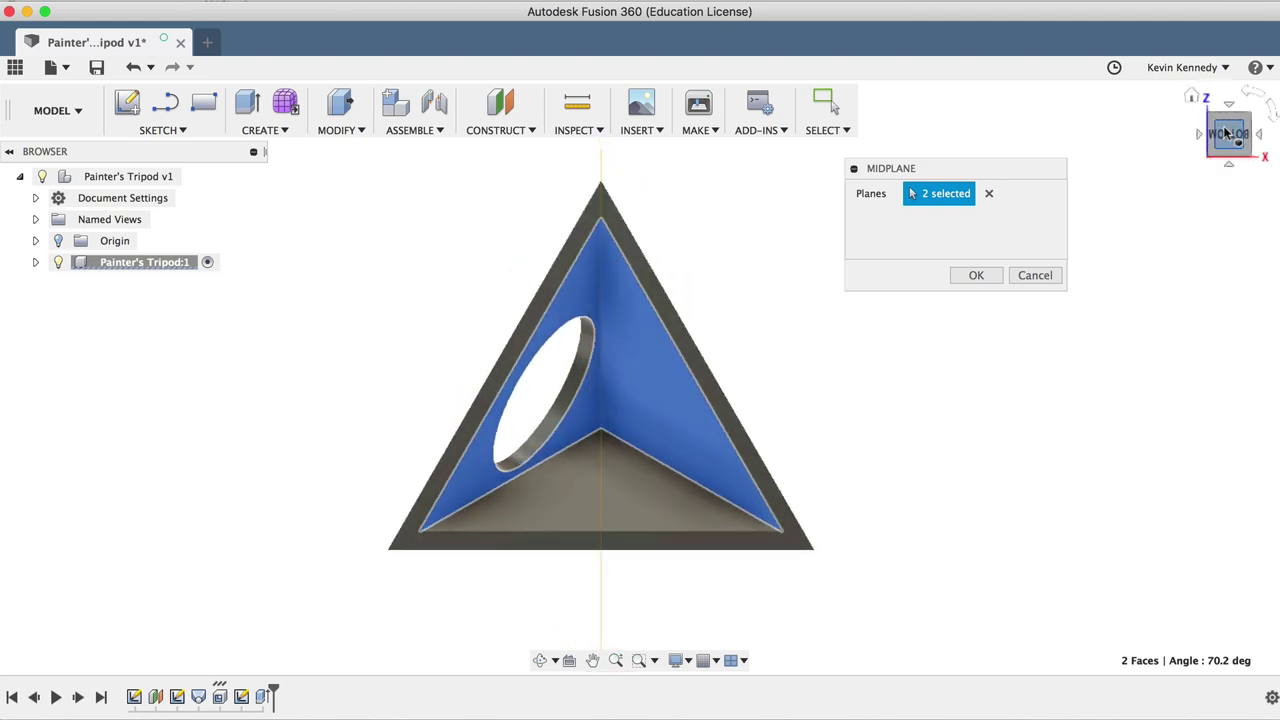
{"action": "left_click", "coordinate": [975, 276]}
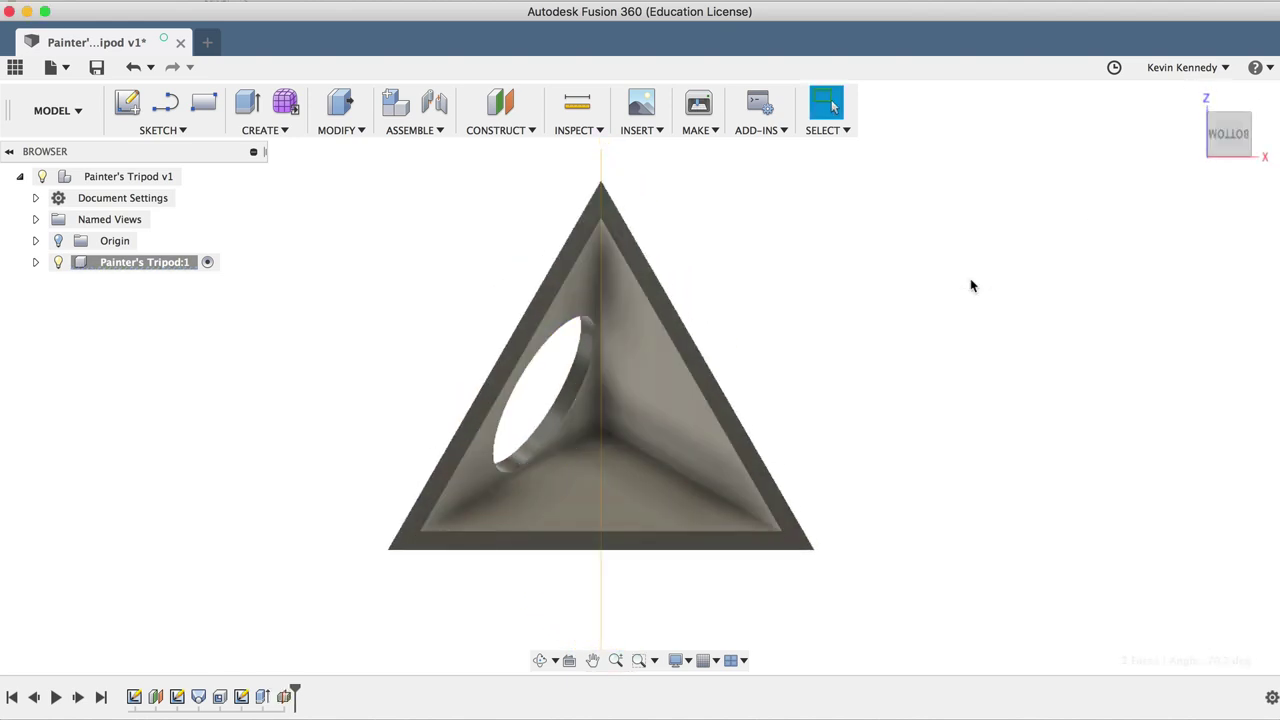
Step: Create a second midplane between the lowest inner face in the bottom view and the inner face with the hole
{"action": "right_click", "coordinate": [624, 505]}
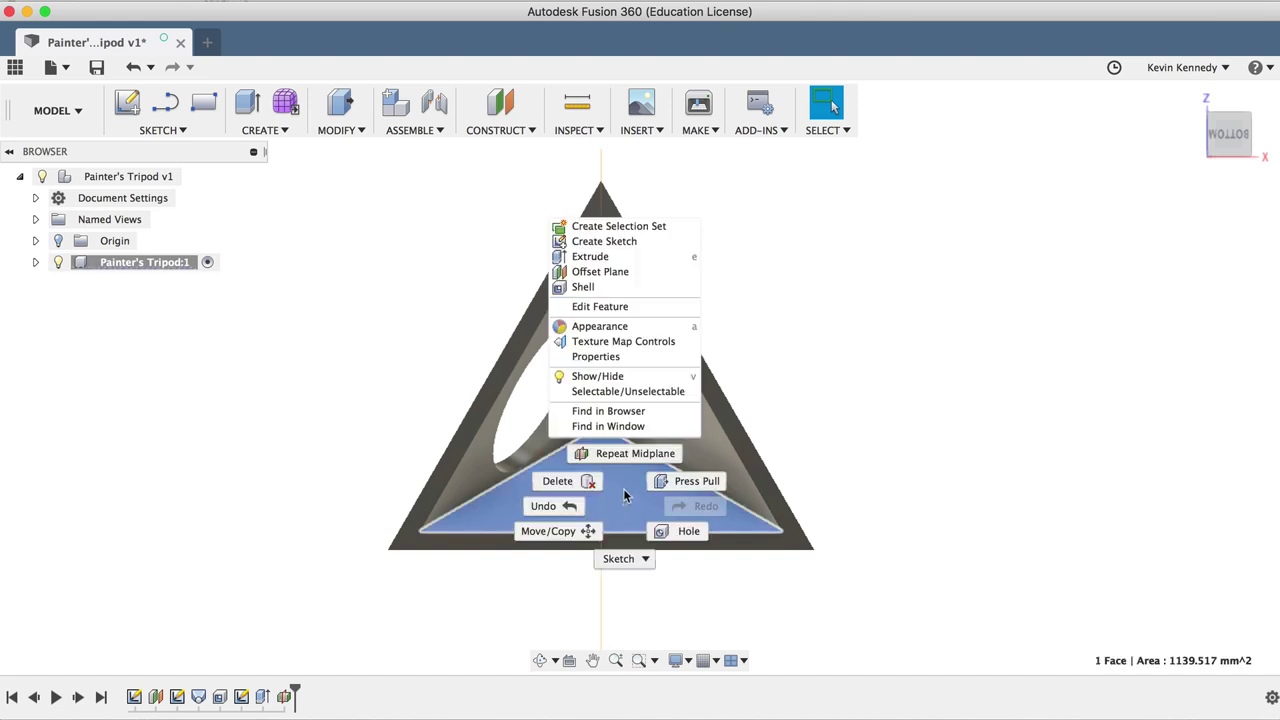
{"action": "left_click", "coordinate": [622, 453]}
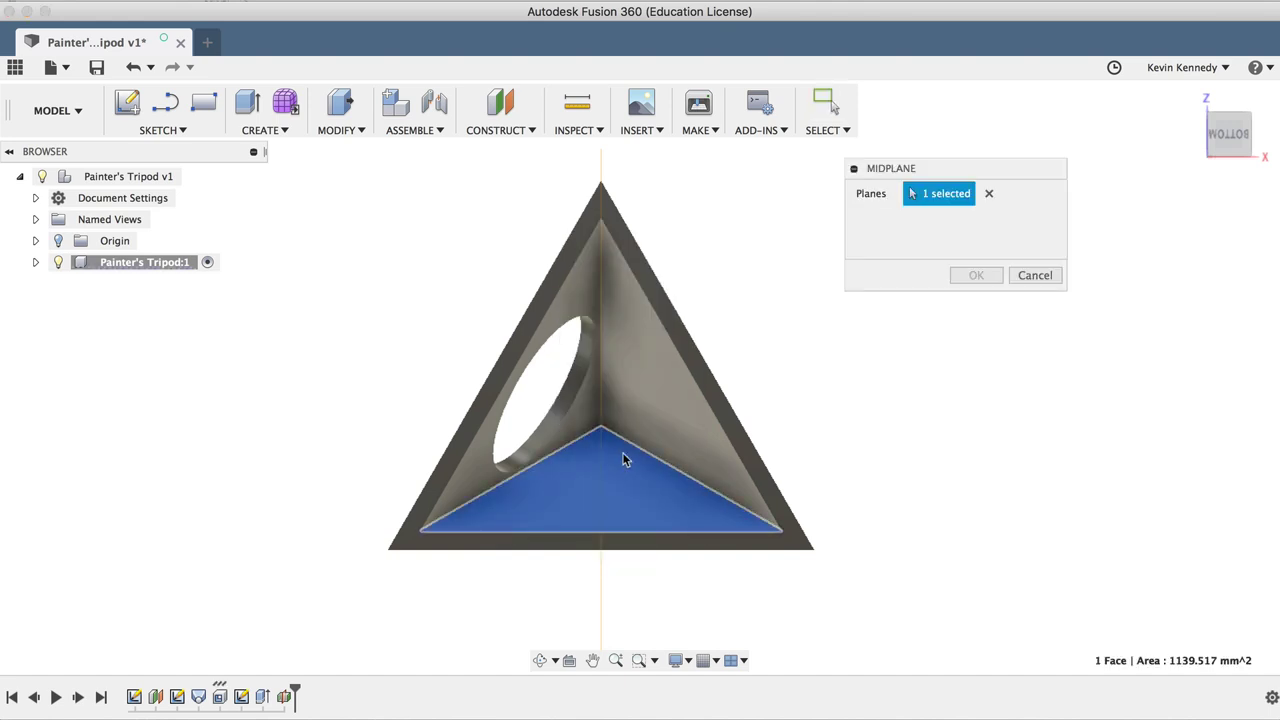
{"action": "left_click", "coordinate": [468, 474]}
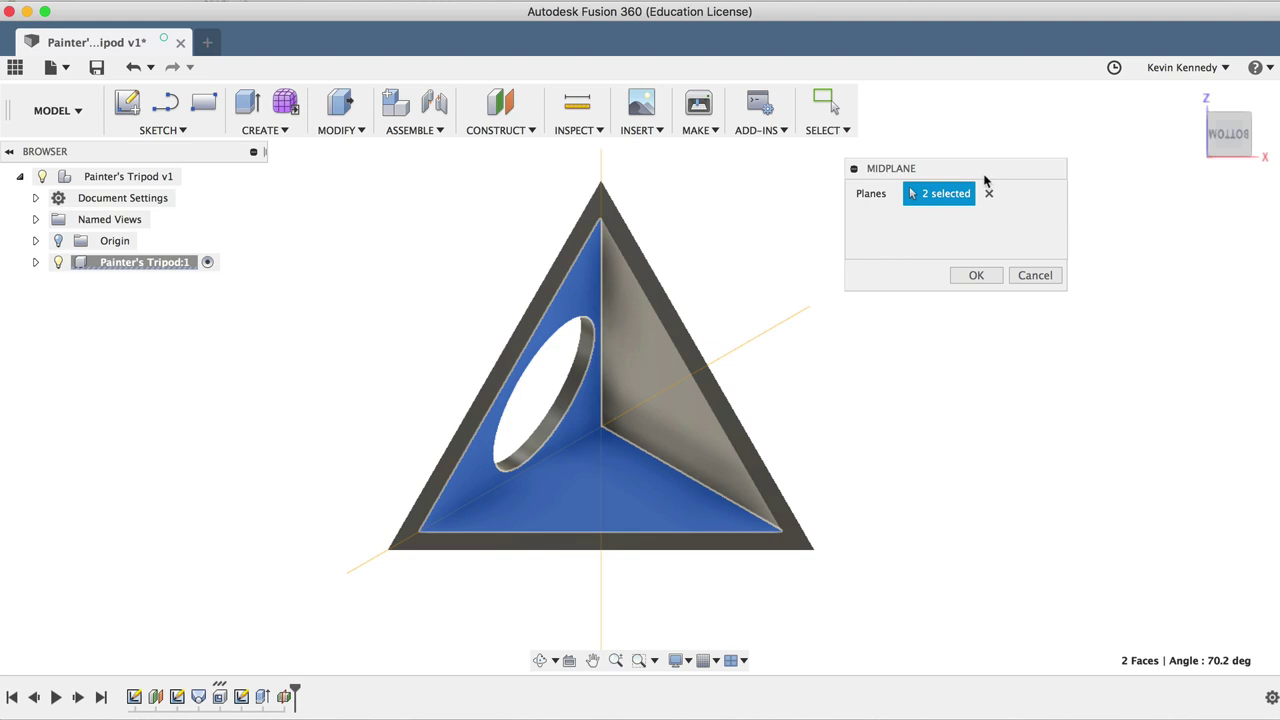
{"action": "left_click_drag", "start_coordinate": [1228, 130], "coordinate": [1240, 100]}
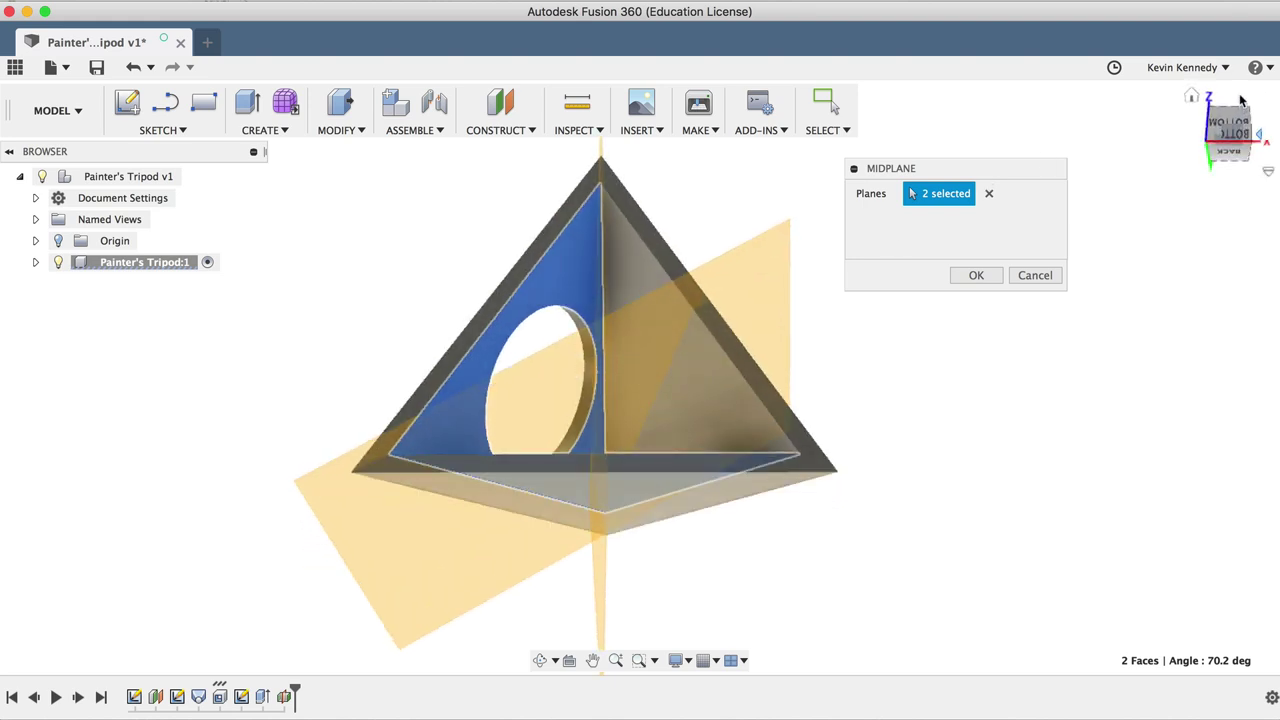
{"action": "left_click", "coordinate": [975, 275]}
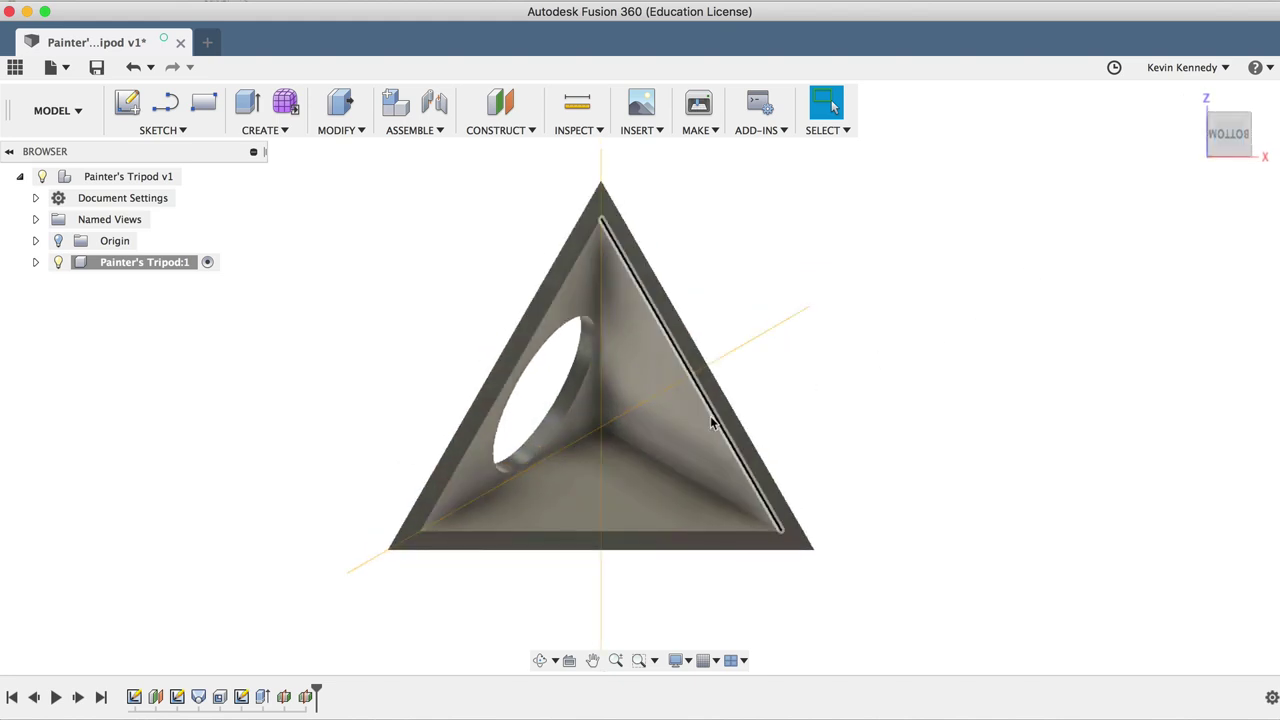
Step: Mirror the circular cut as a feature across the vertical midplane, with the compute option set to Optimized
{"action": "scroll", "coordinate": [710, 416], "scroll_direction": "down", "scroll_amount": 3}
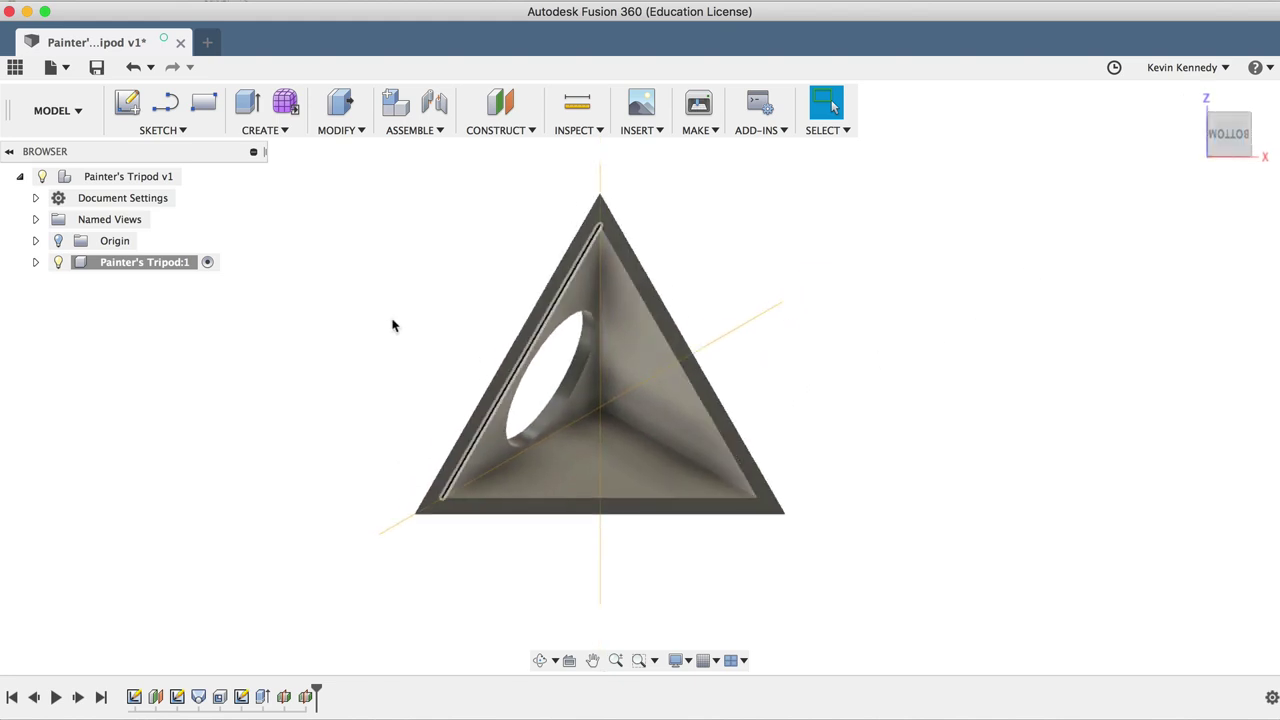
{"action": "left_click", "coordinate": [261, 131]}
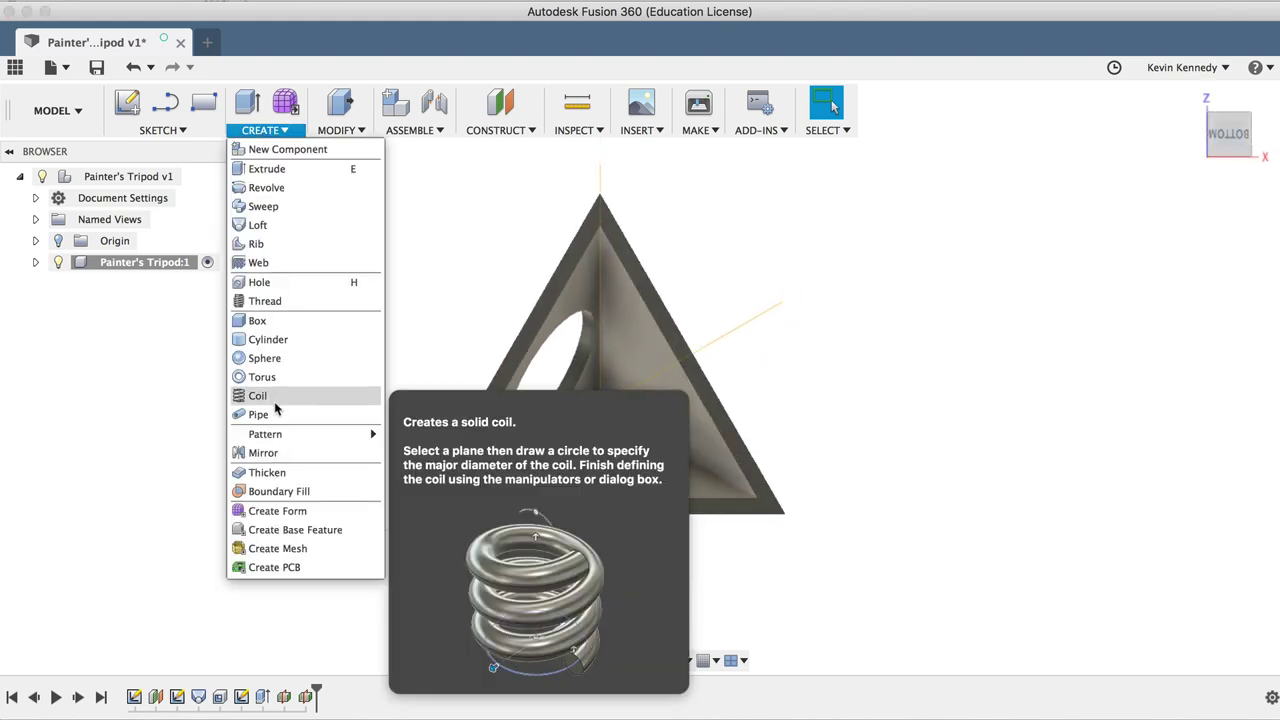
{"action": "left_click", "coordinate": [263, 453]}
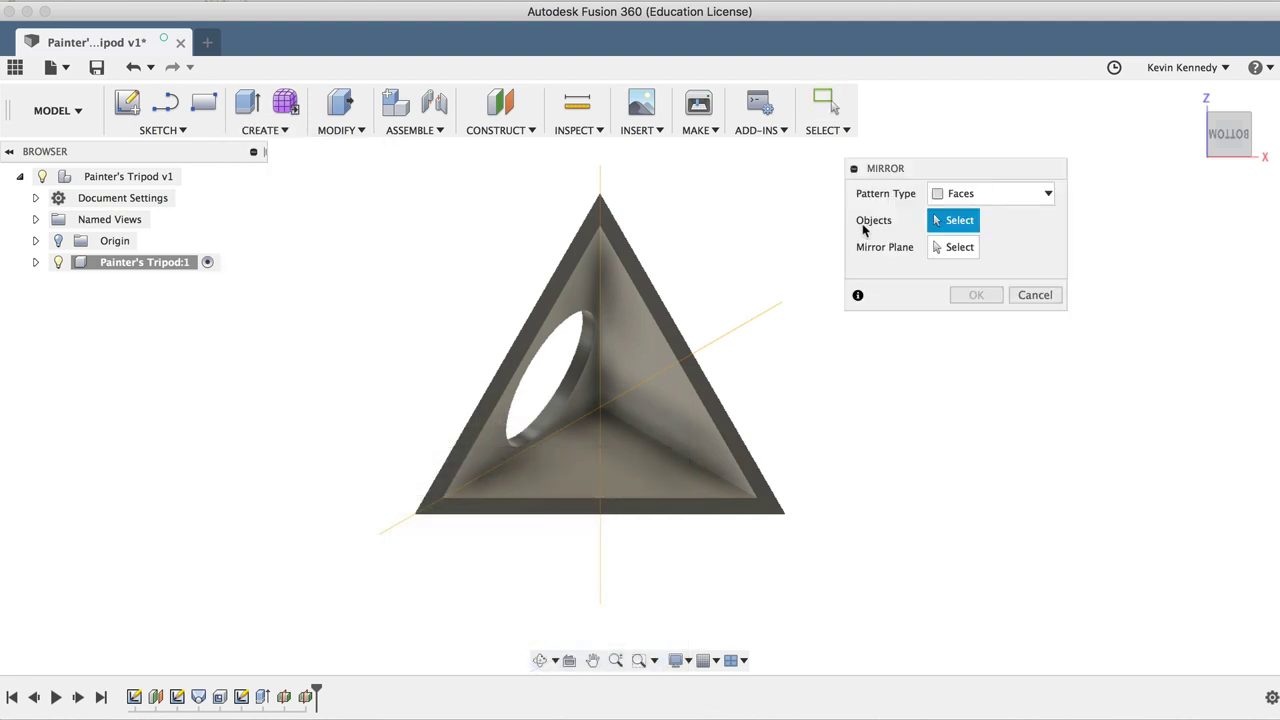
{"action": "left_click", "coordinate": [1011, 202]}
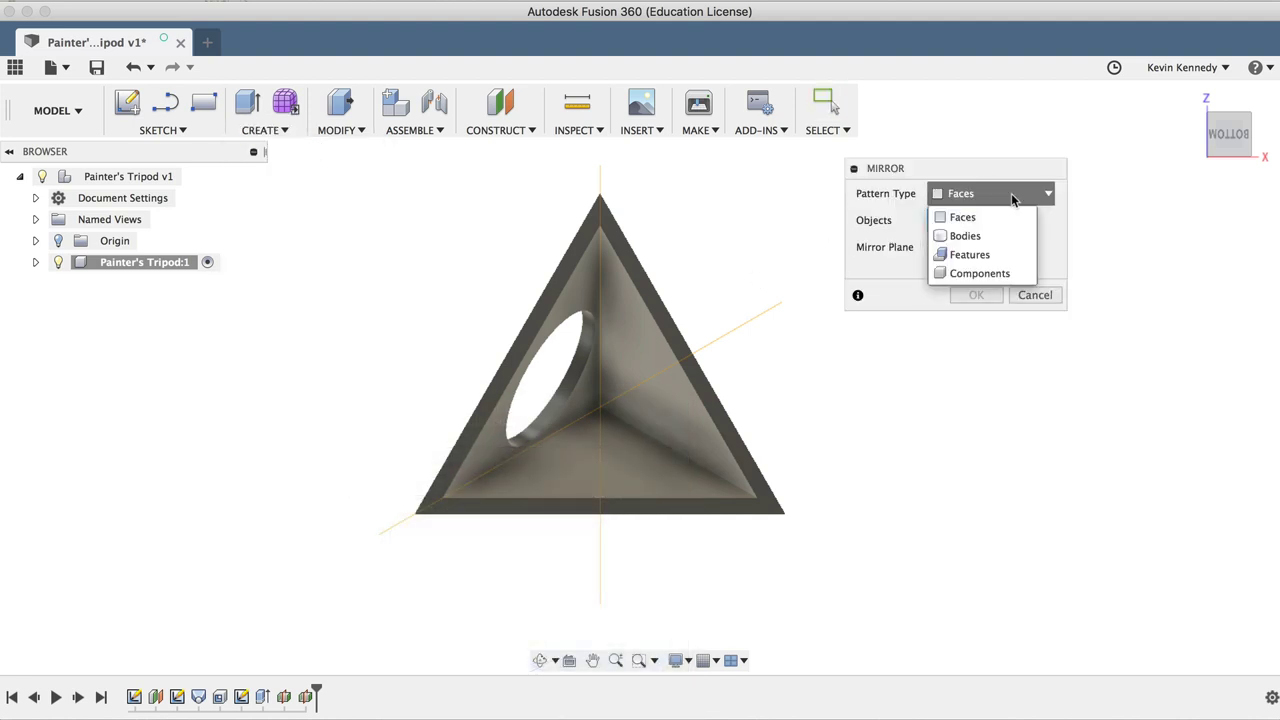
{"action": "left_click", "coordinate": [1006, 255]}
{"action": "left_click_drag", "start_coordinate": [958, 175], "coordinate": [994, 236]}
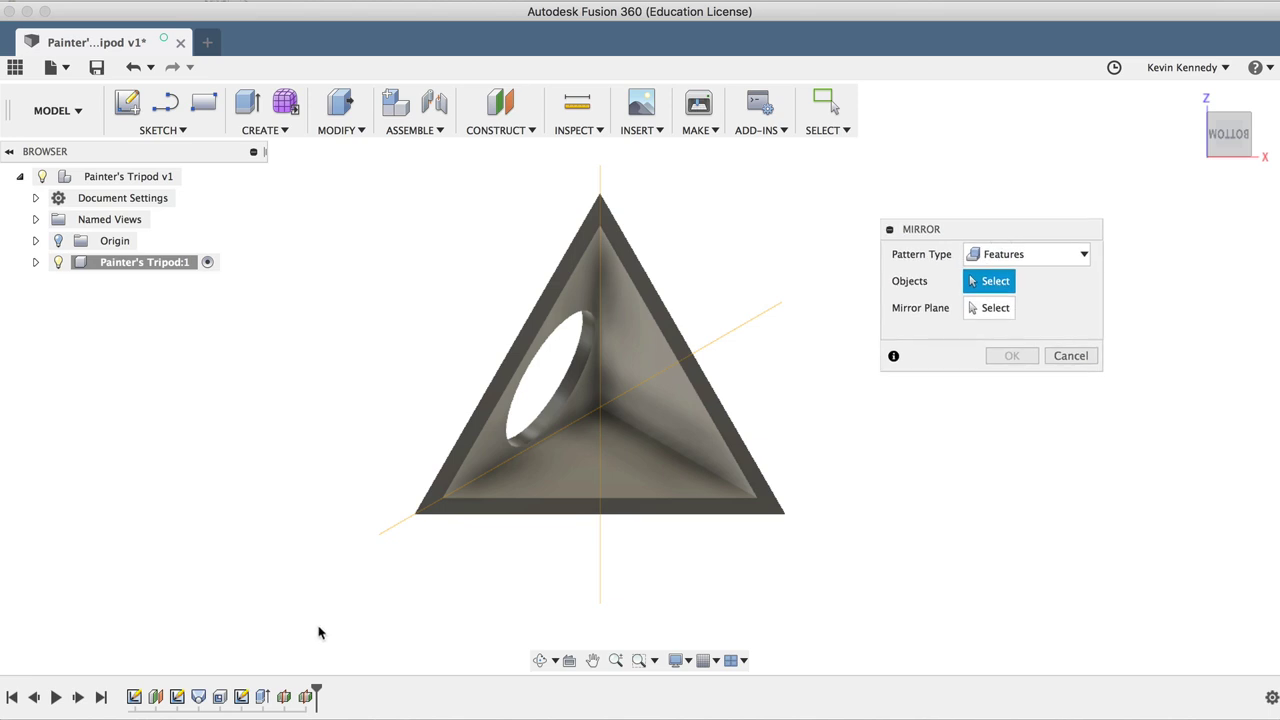
{"action": "left_click", "coordinate": [261, 697]}
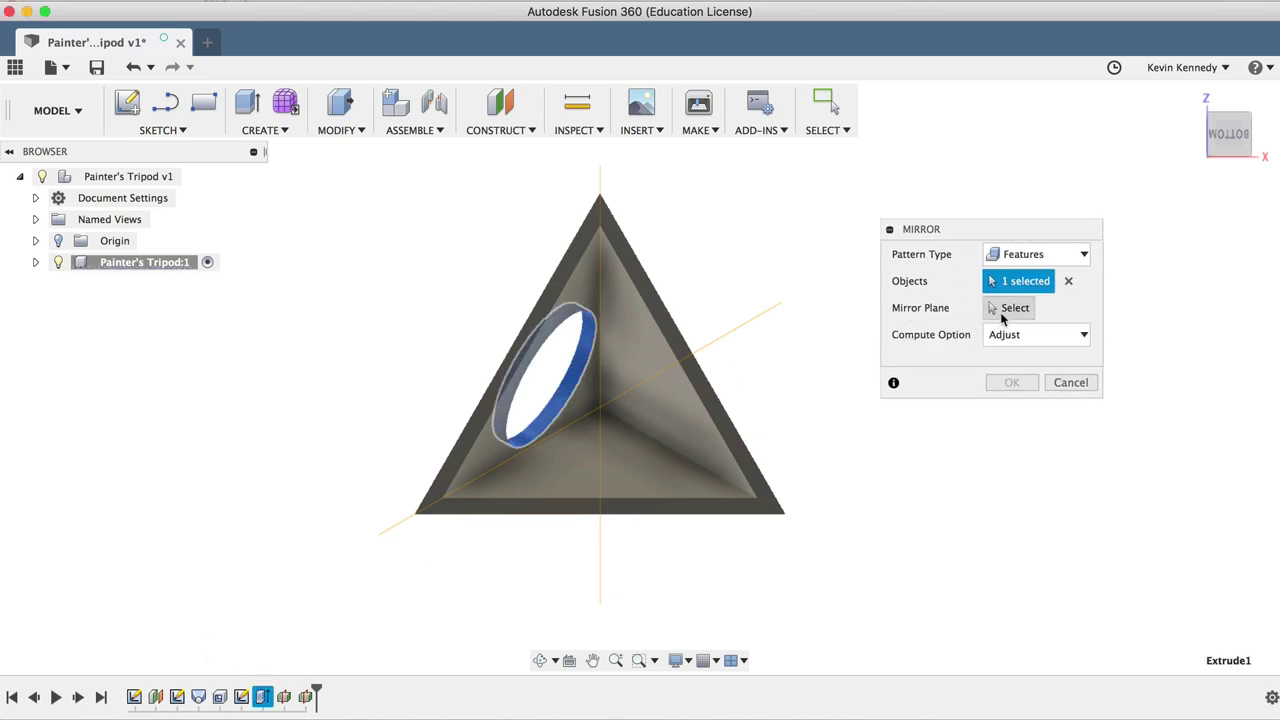
{"action": "left_click", "coordinate": [1008, 308]}
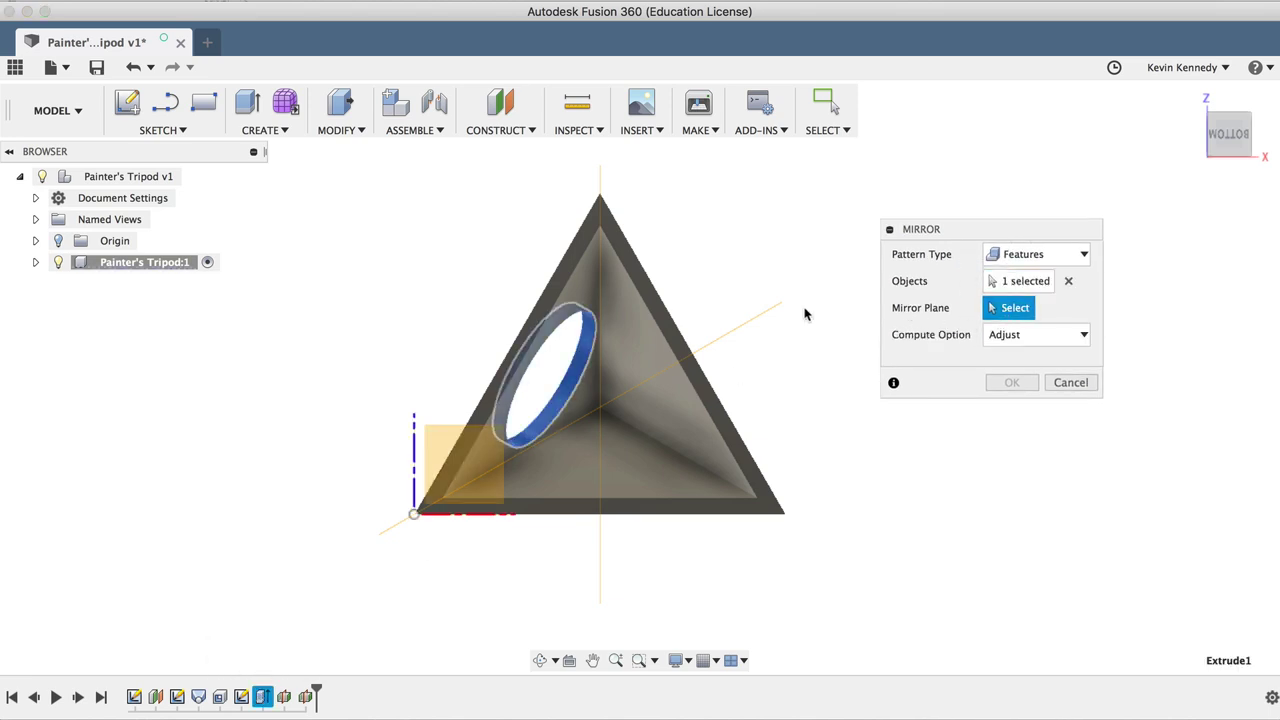
{"action": "left_click", "coordinate": [600, 284]}
{"action": "left_click", "coordinate": [1083, 337]}
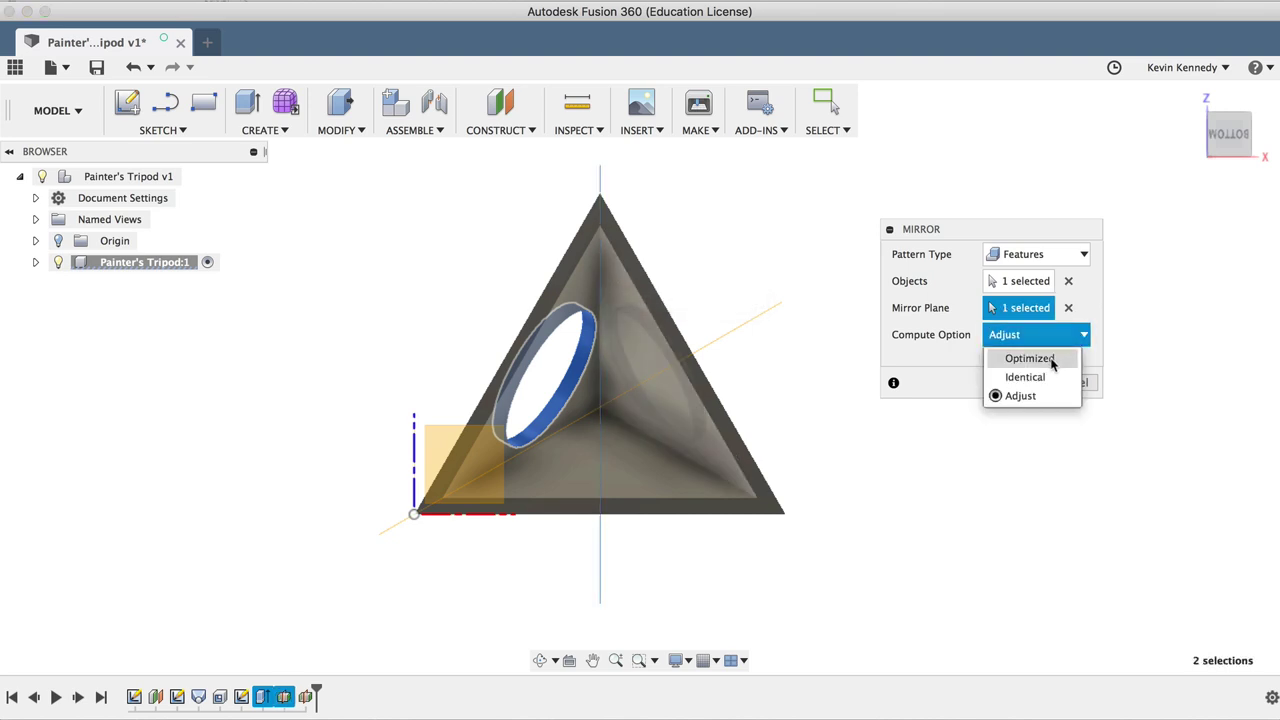
{"action": "left_click", "coordinate": [1050, 360]}
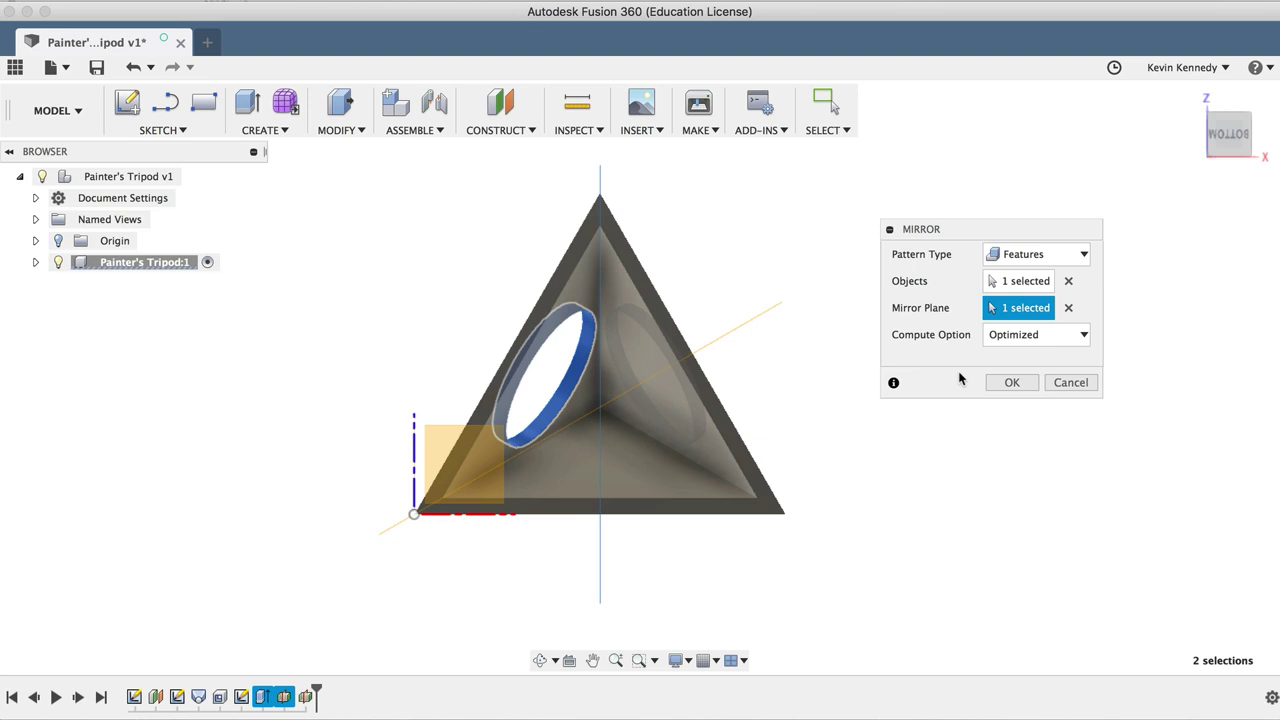
{"action": "left_click", "coordinate": [1011, 382]}
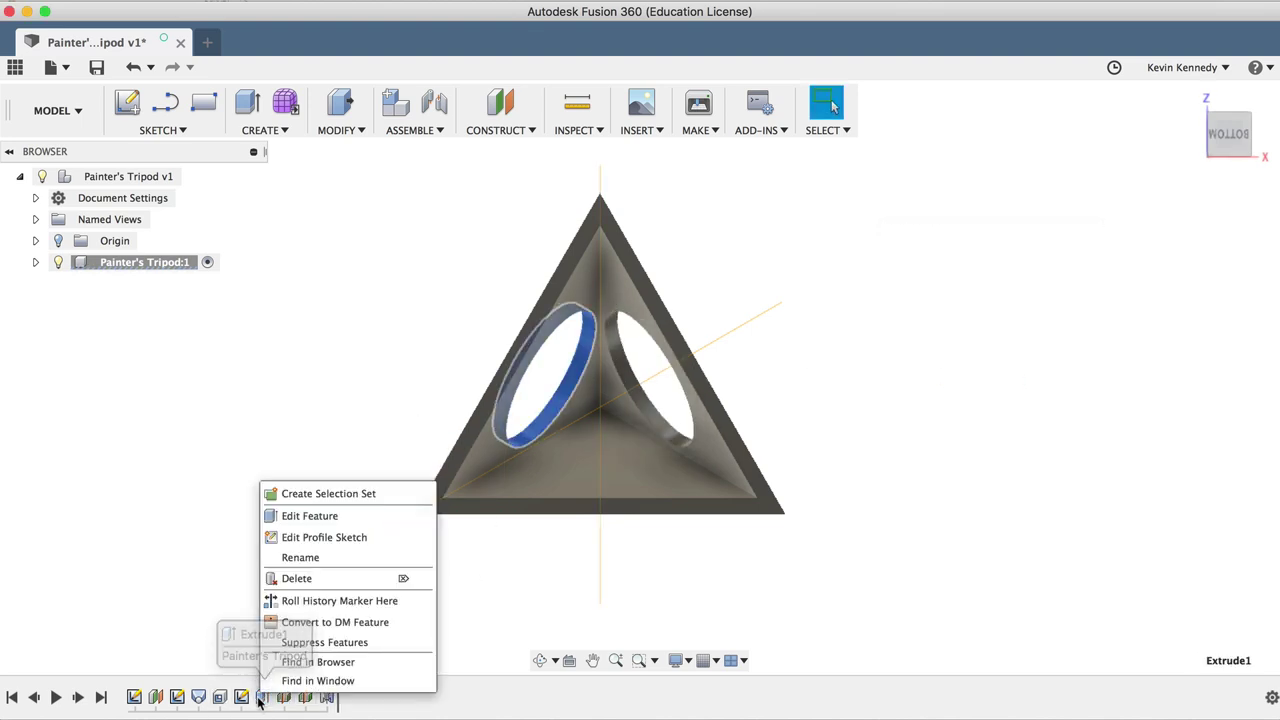
Step: Mirror the original circular cut as a feature across the diagonal midplane onto the remaining side, using the Optimized compute option
{"action": "right_click", "coordinate": [262, 697]}
{"action": "key", "text": "Escape"}
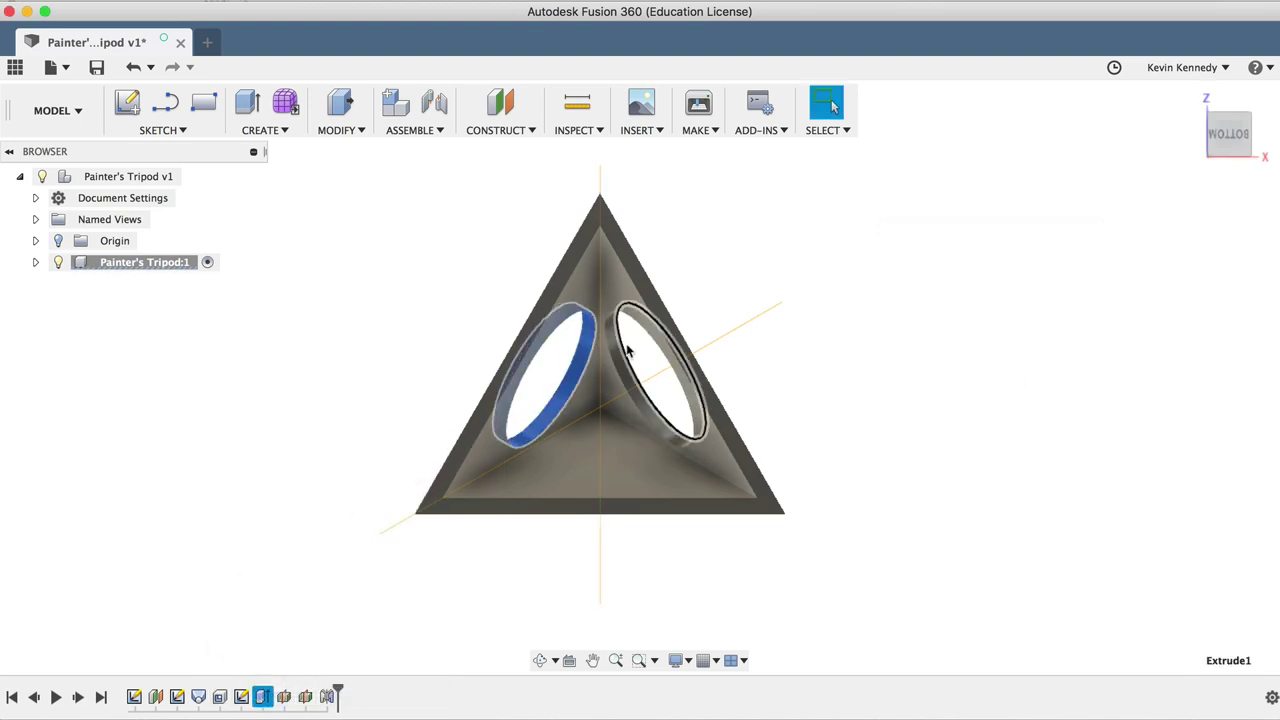
{"action": "right_click", "coordinate": [578, 368]}
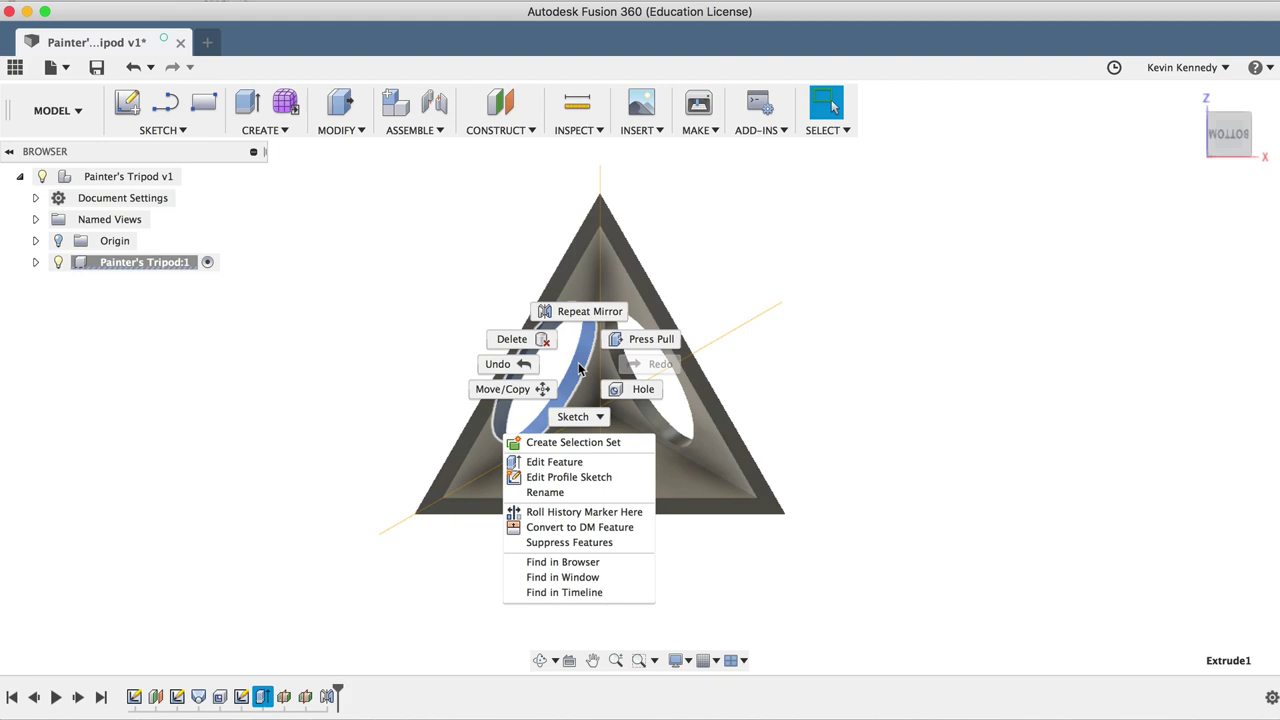
{"action": "left_click", "coordinate": [582, 312]}
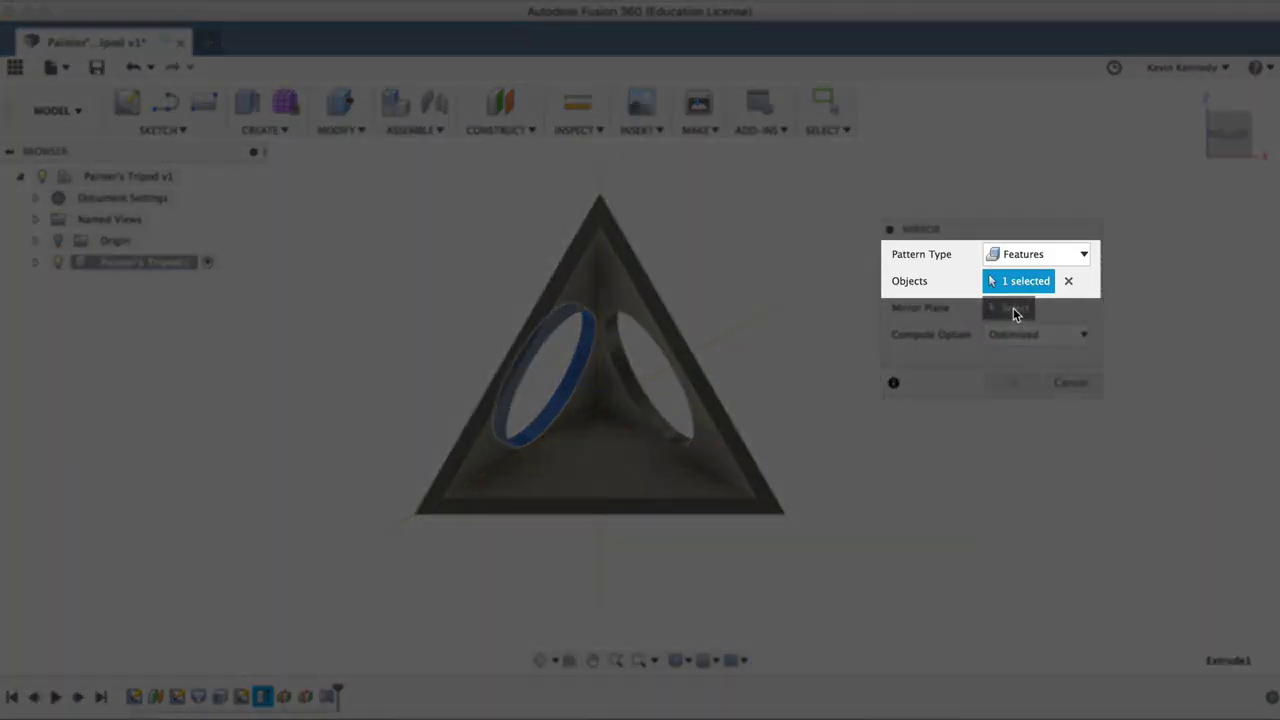
{"action": "left_click", "coordinate": [1012, 310]}
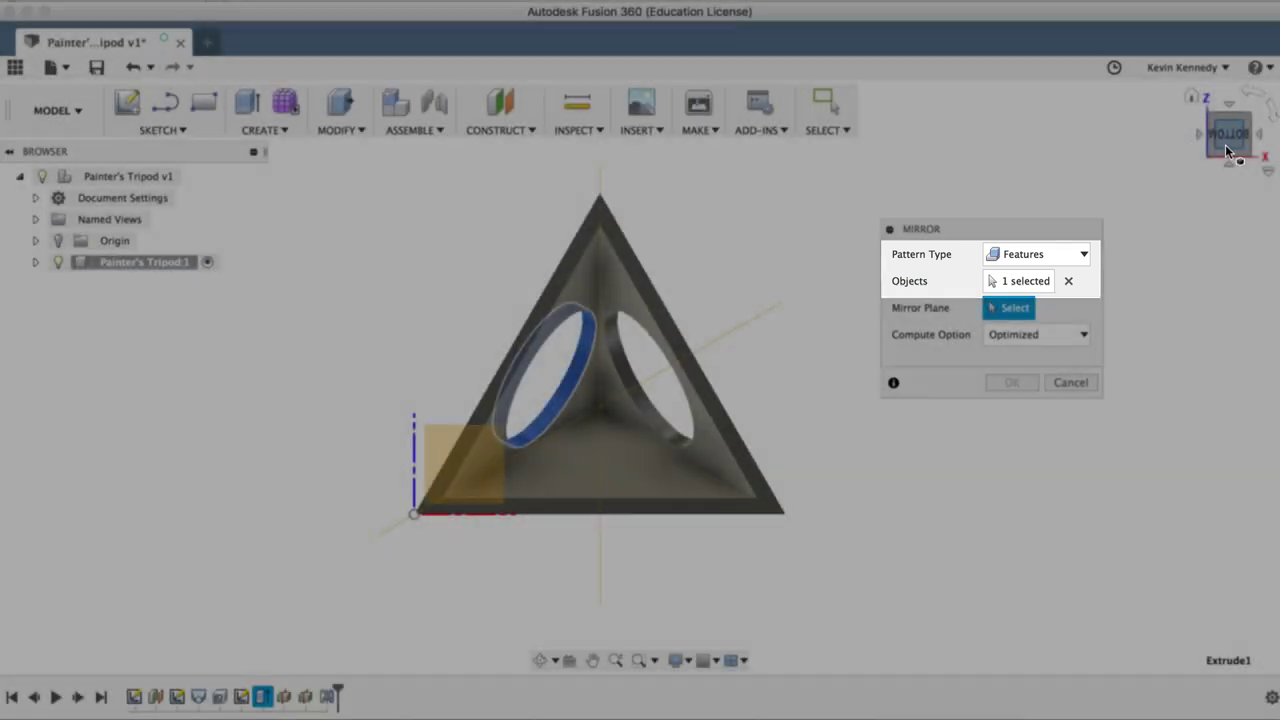
{"action": "mouse_move", "coordinate": [638, 376]}
{"action": "middle_mouse_down", "text": "shift"}
{"action": "mouse_move", "coordinate": [610, 360]}
{"action": "mouse_move", "coordinate": [632, 370]}
{"action": "middle_mouse_up", "text": "shift"}
{"action": "left_click", "coordinate": [729, 303]}
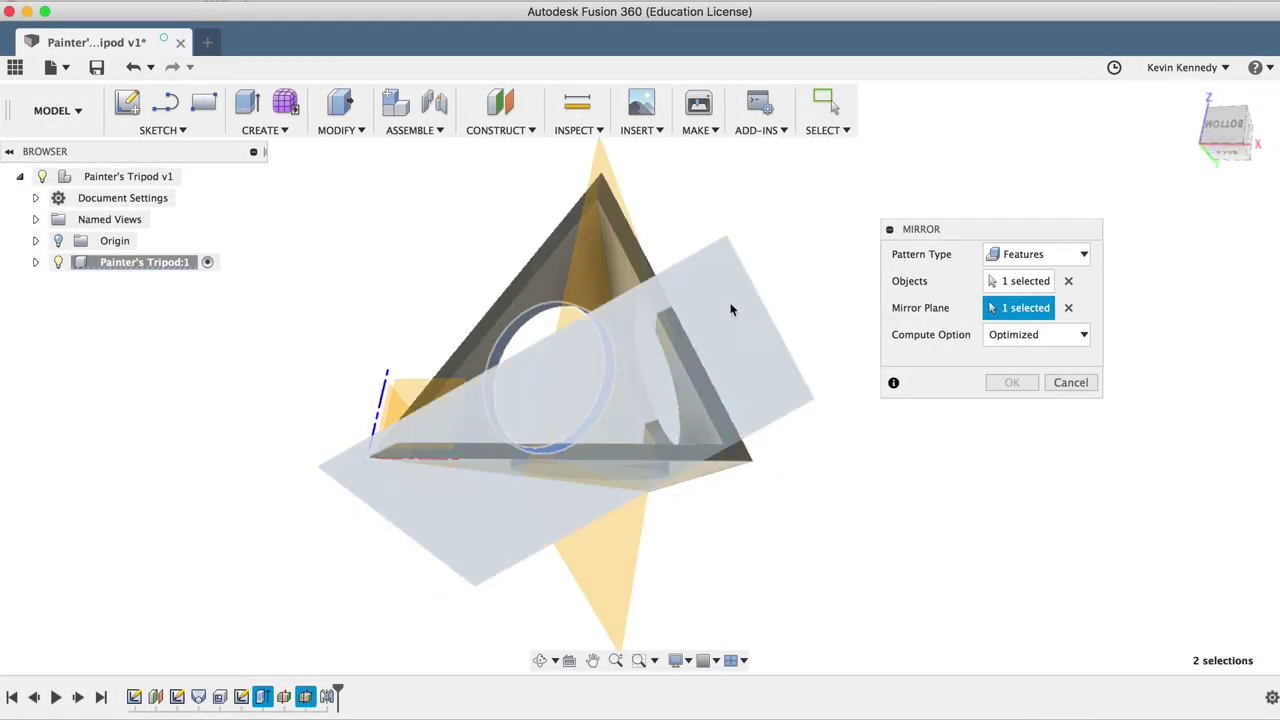
{"action": "left_click", "coordinate": [1221, 137]}
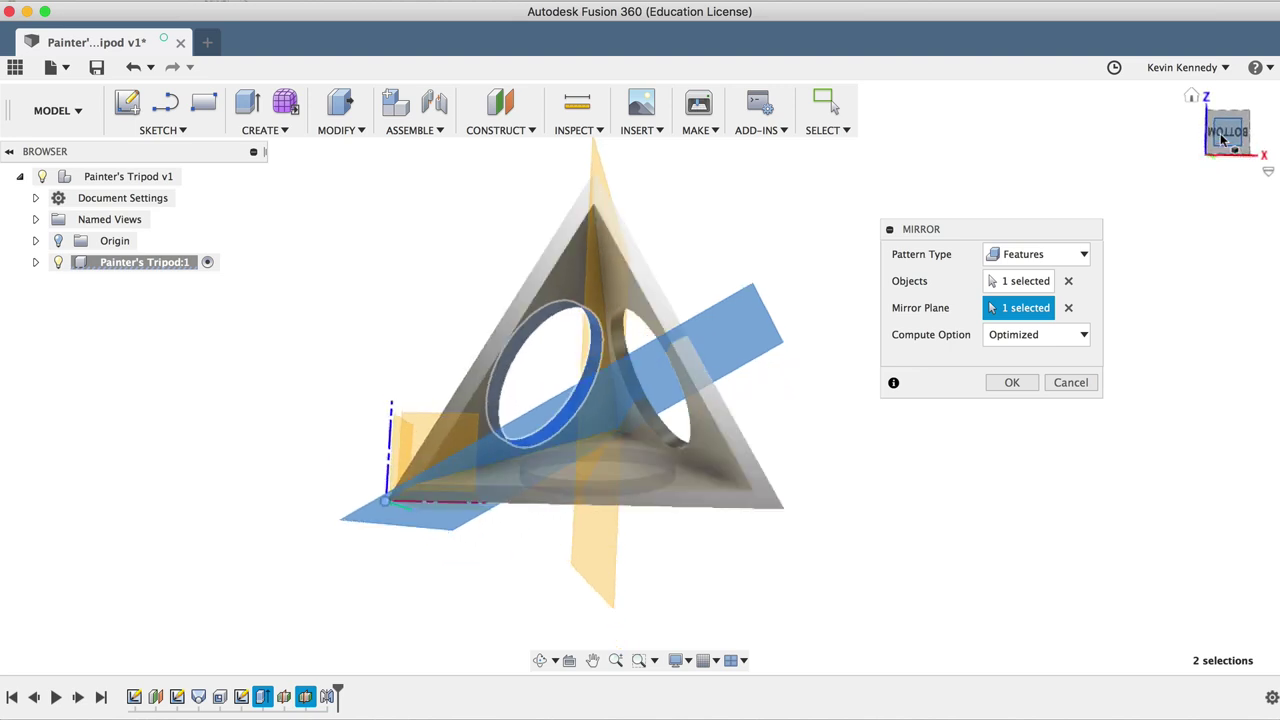
{"action": "left_click", "coordinate": [1015, 382]}
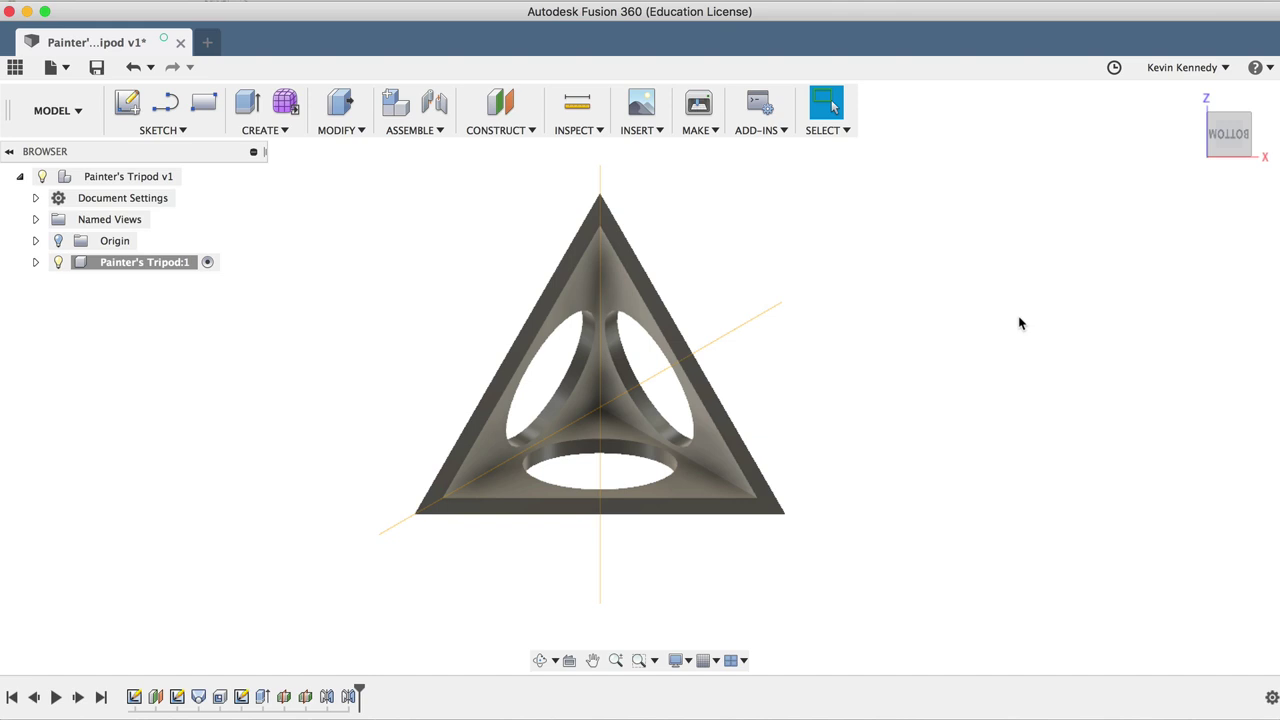
Step: Hide both midplanes that were used for mirroring the holes
{"action": "middle_click_drag", "start_coordinate": [1006, 148], "coordinate": [980, 450], "text": "shift"}
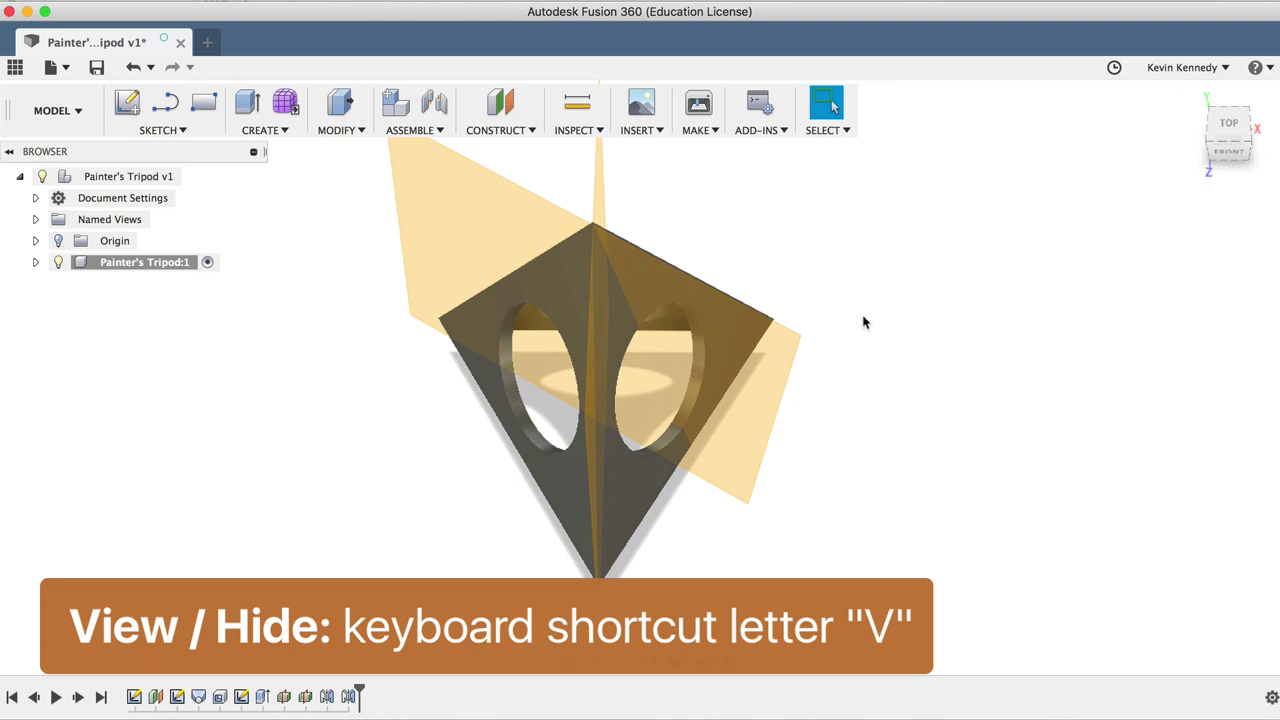
{"action": "left_click", "coordinate": [760, 367]}
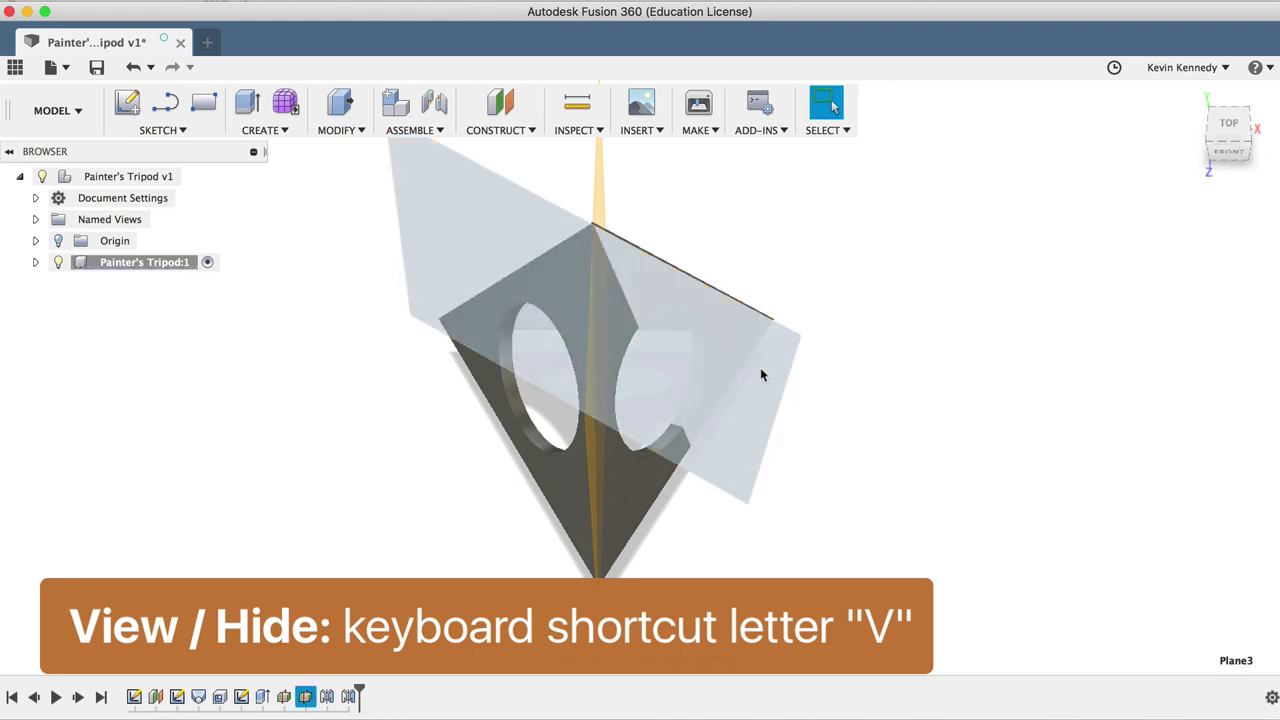
{"action": "key", "text": "v"}
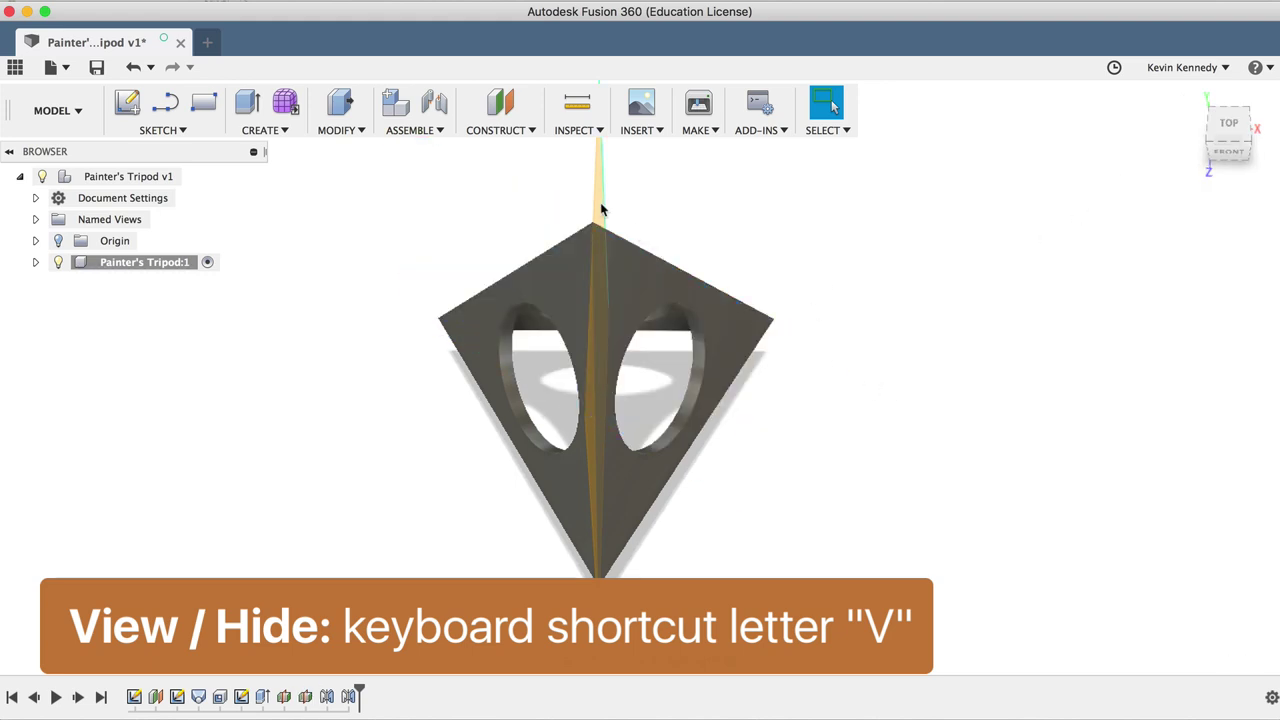
{"action": "left_click", "coordinate": [599, 208]}
{"action": "left_click", "coordinate": [1232, 152]}
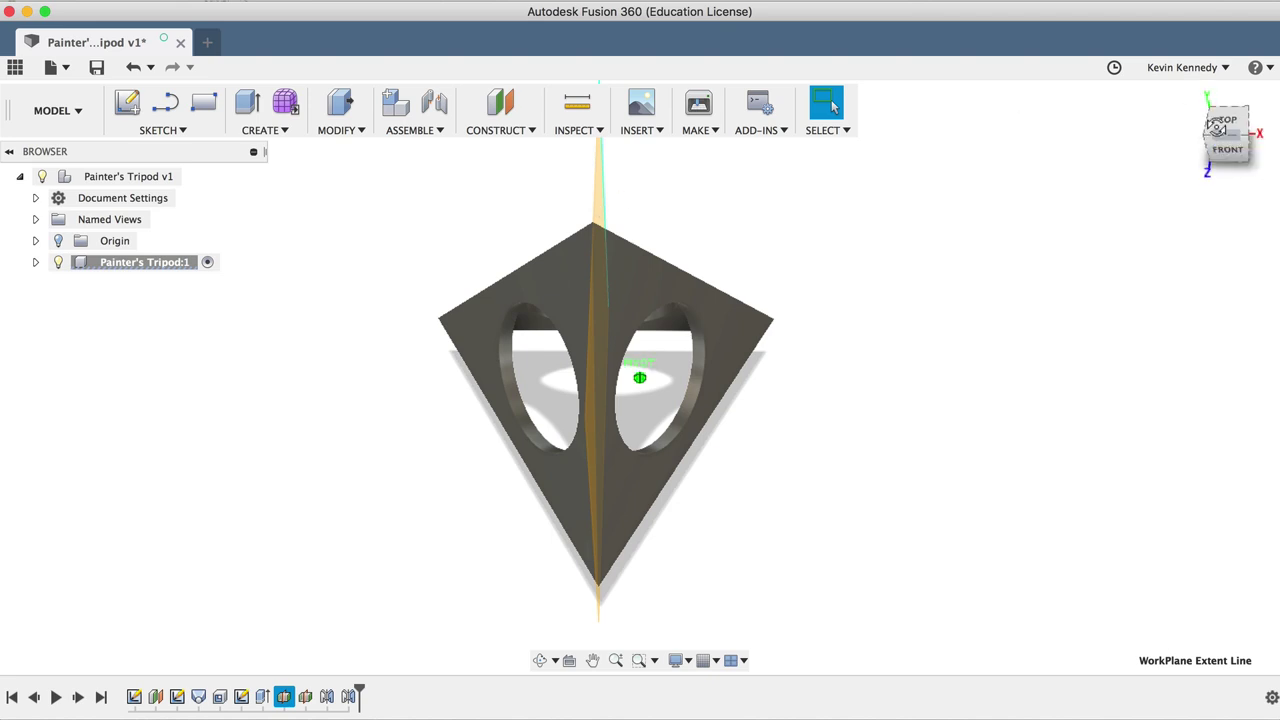
{"action": "left_click", "coordinate": [614, 183]}
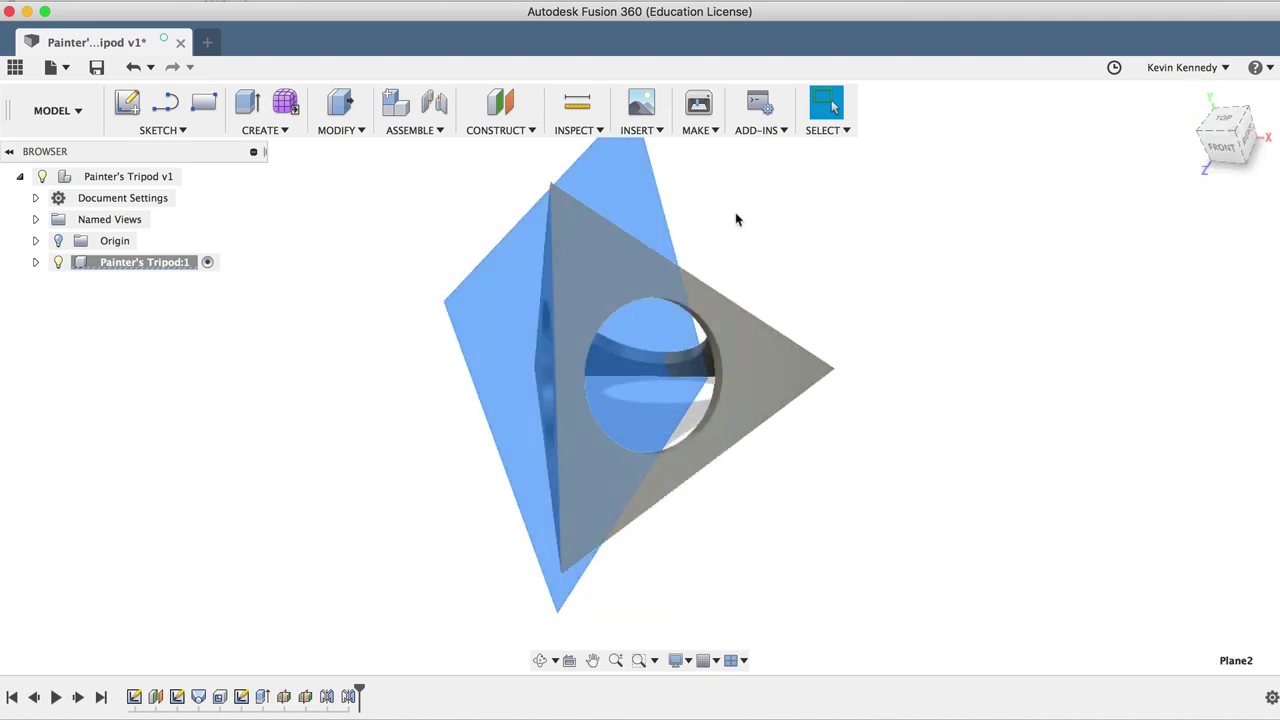
{"action": "key", "text": "v"}
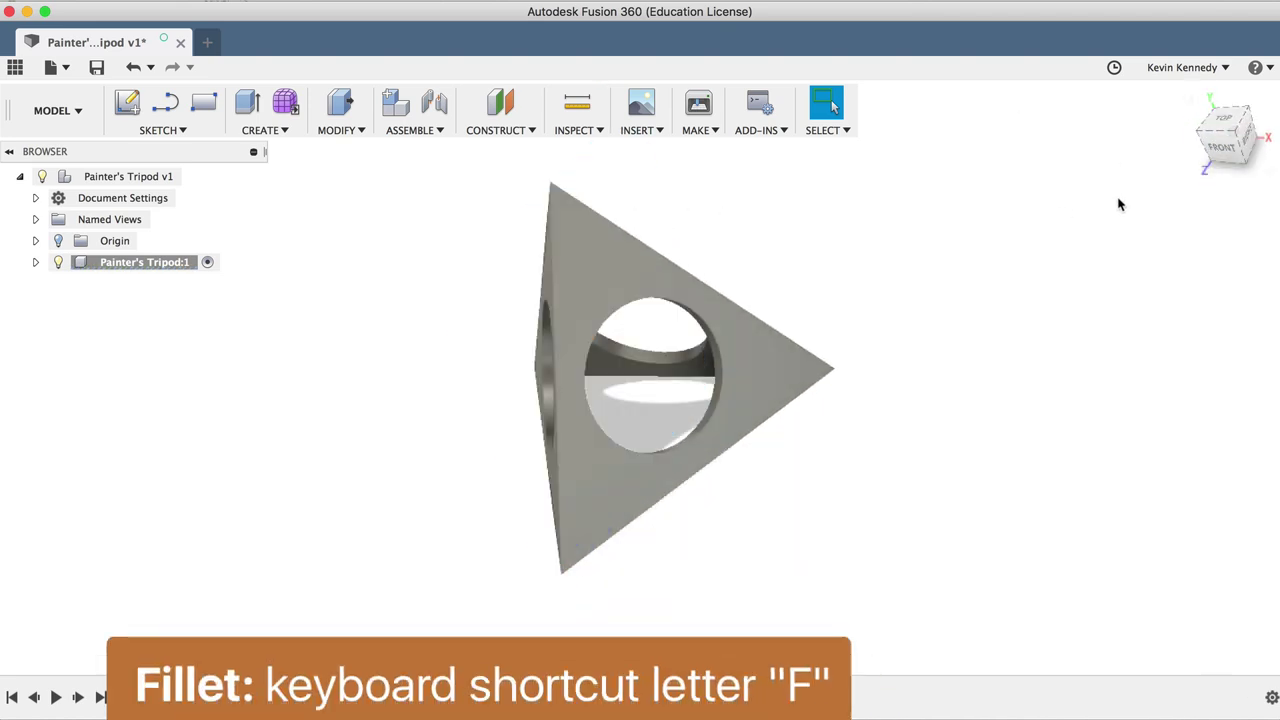
Step: Start a constant-radius fillet on the three sloped outer edges that meet at the pyramid's apex
{"action": "key", "text": "f"}
{"action": "left_click", "coordinate": [548, 273]}
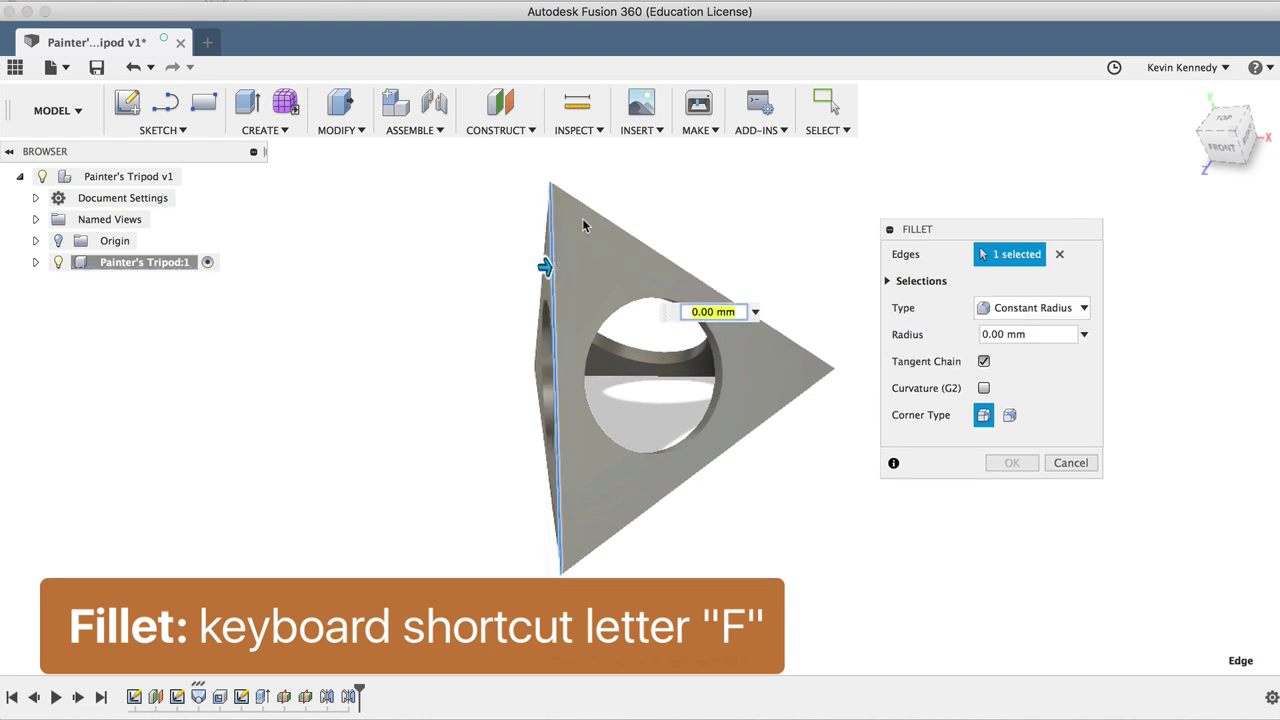
{"action": "left_click", "coordinate": [690, 274]}
{"action": "left_click", "coordinate": [1232, 152]}
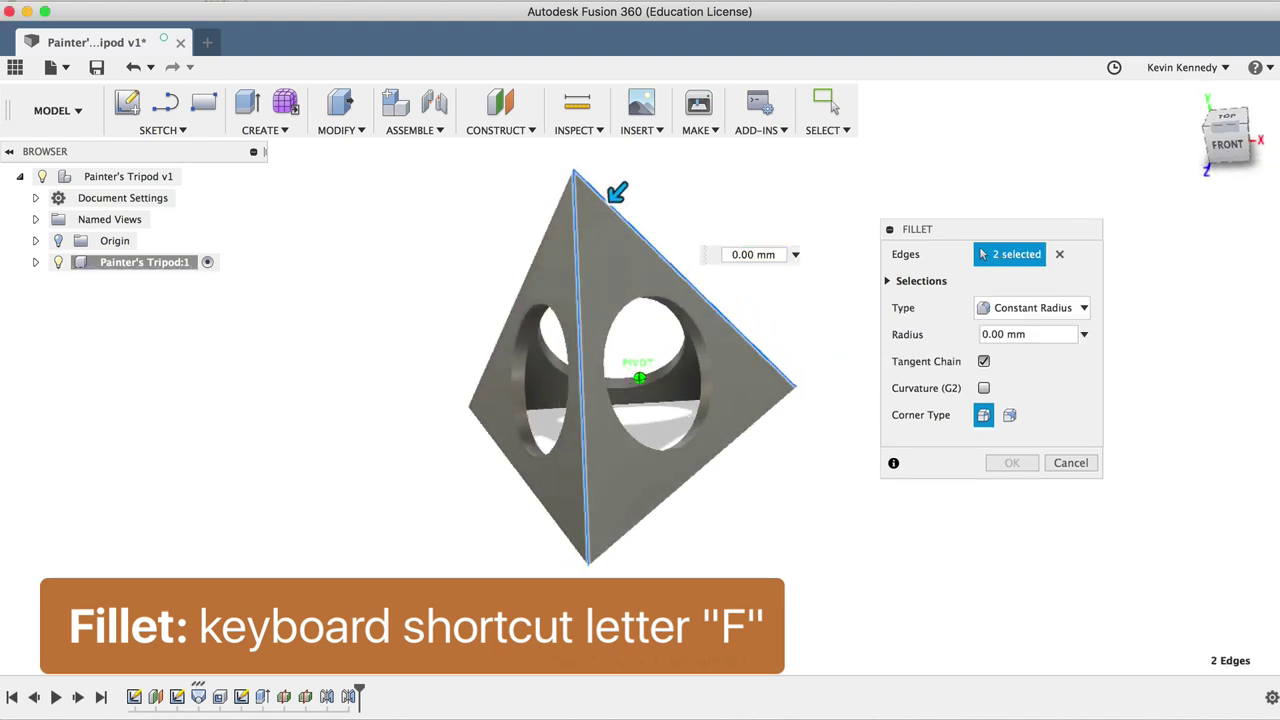
{"action": "left_click", "coordinate": [540, 262]}
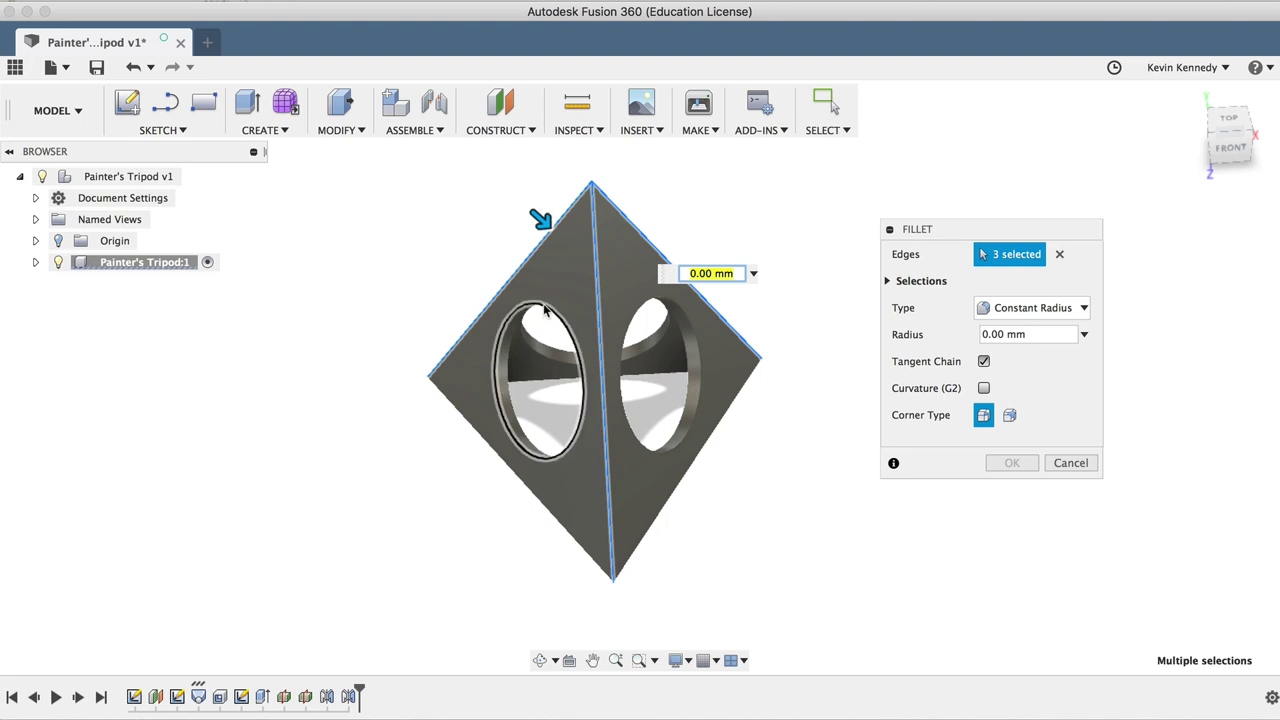
Step: Add the inner and outer rims of all three circular holes to the fillet and apply a 1.5 mm radius
{"action": "left_click", "coordinate": [499, 352]}
{"action": "left_click", "coordinate": [510, 358]}
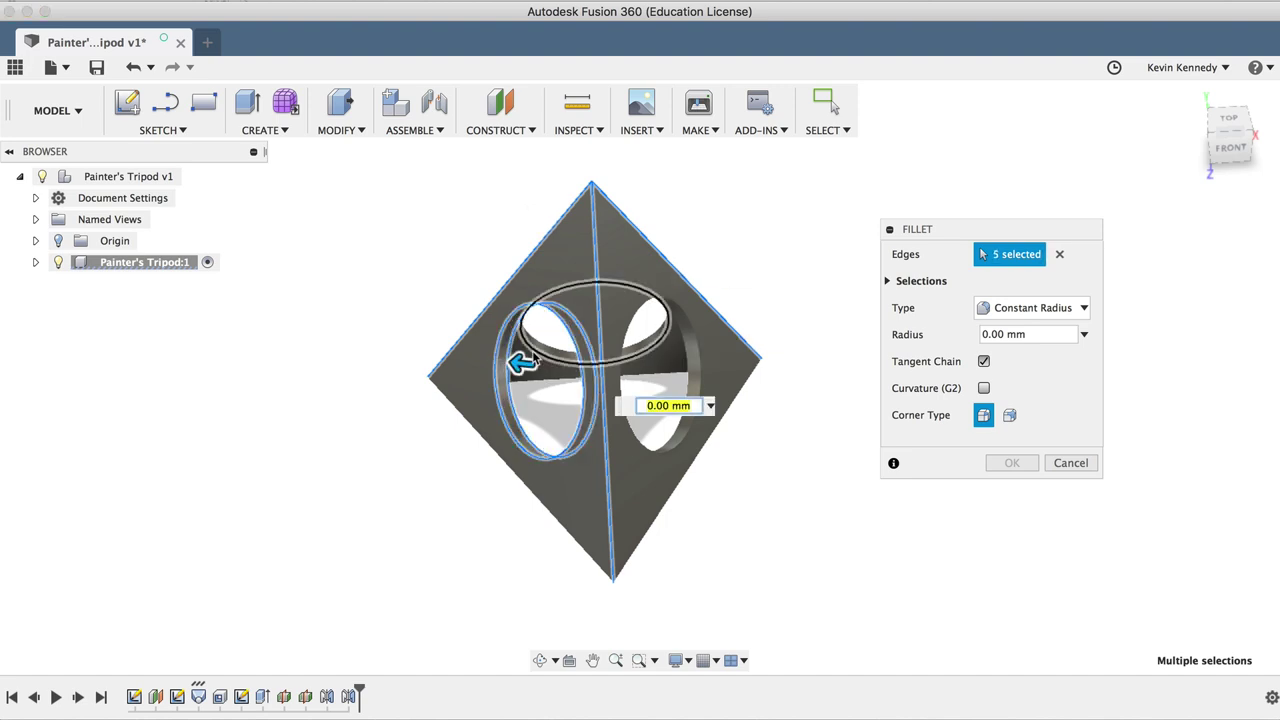
{"action": "left_click", "coordinate": [538, 330]}
{"action": "left_click", "coordinate": [614, 347]}
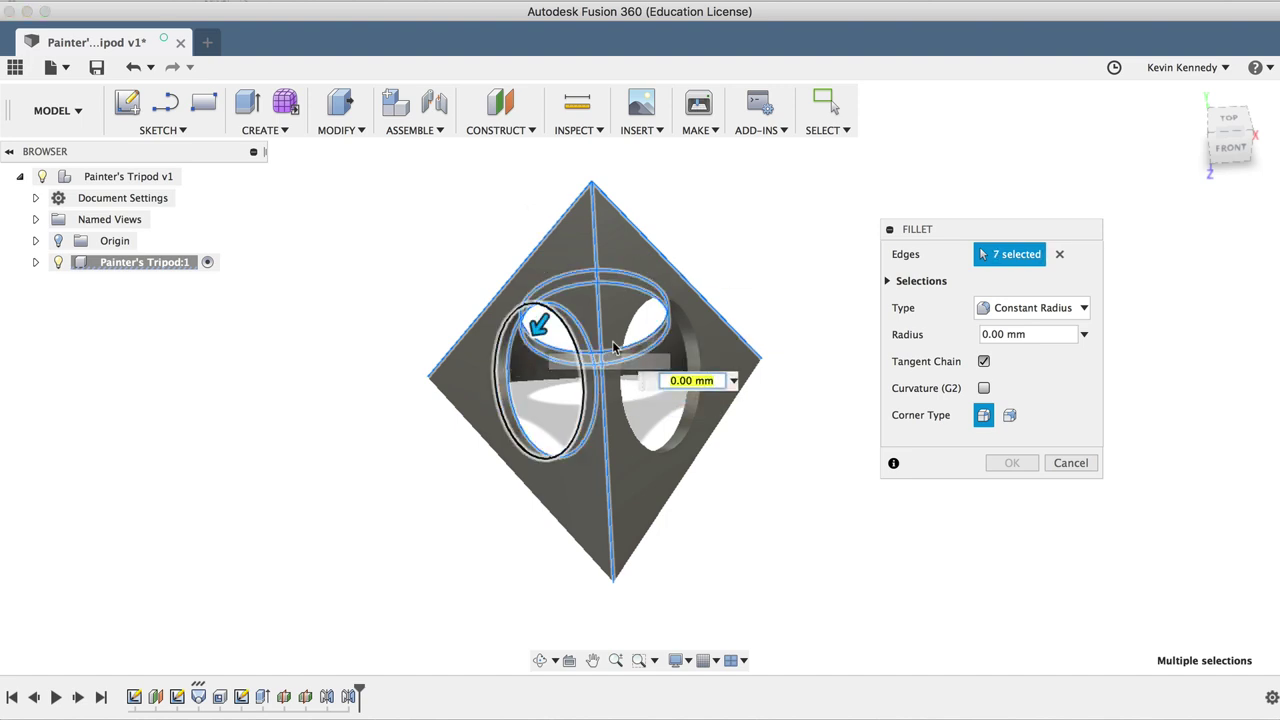
{"action": "left_click", "coordinate": [607, 392]}
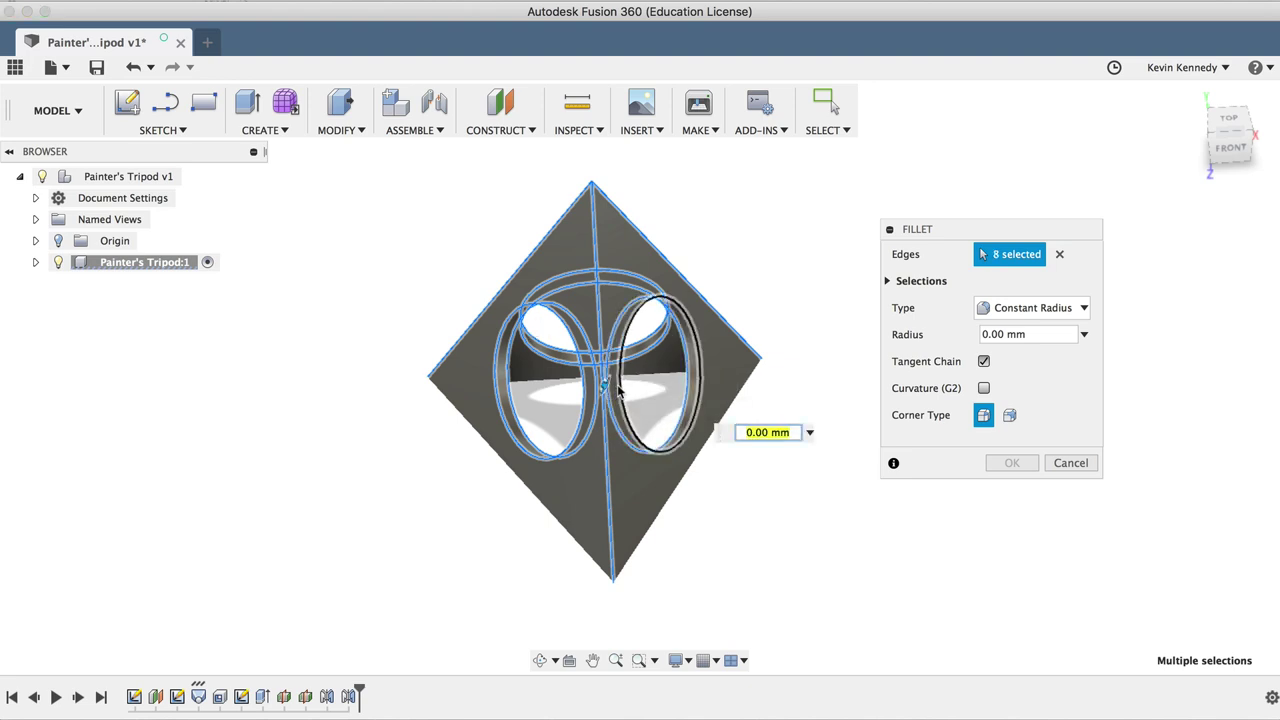
{"action": "left_click", "coordinate": [626, 383]}
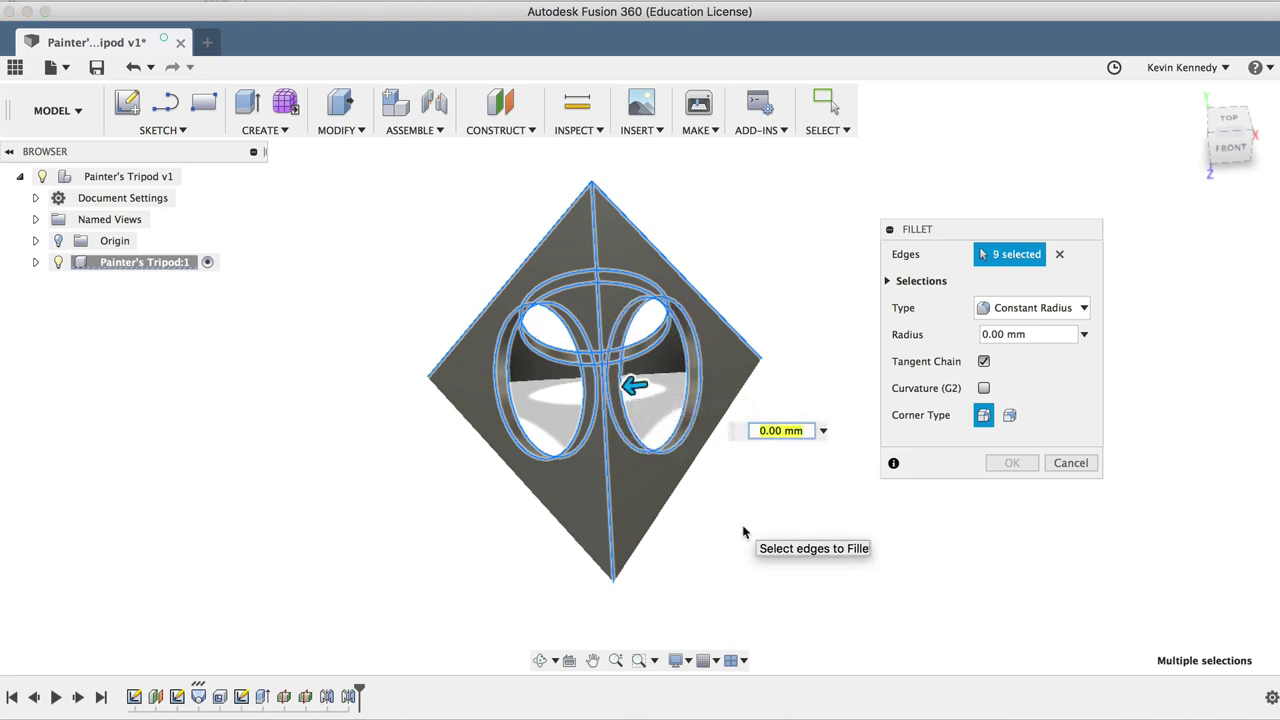
{"action": "type", "text": "1.5"}
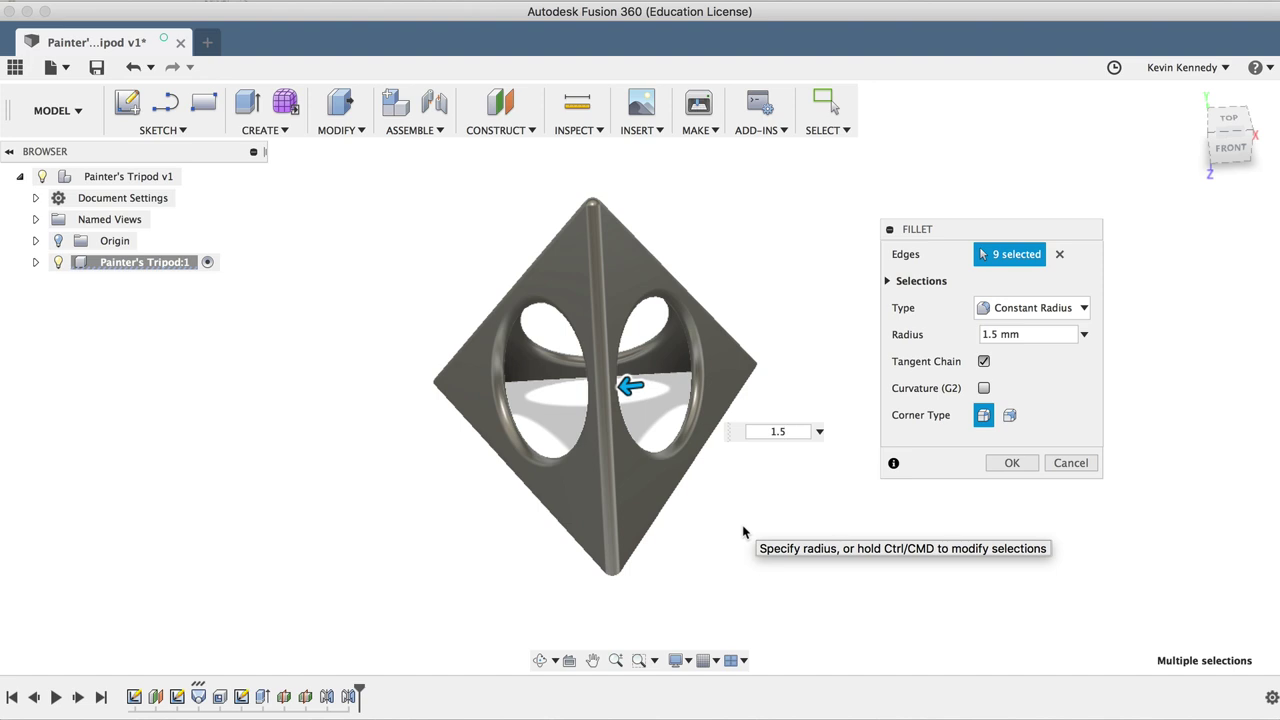
{"action": "left_click", "coordinate": [1012, 463]}
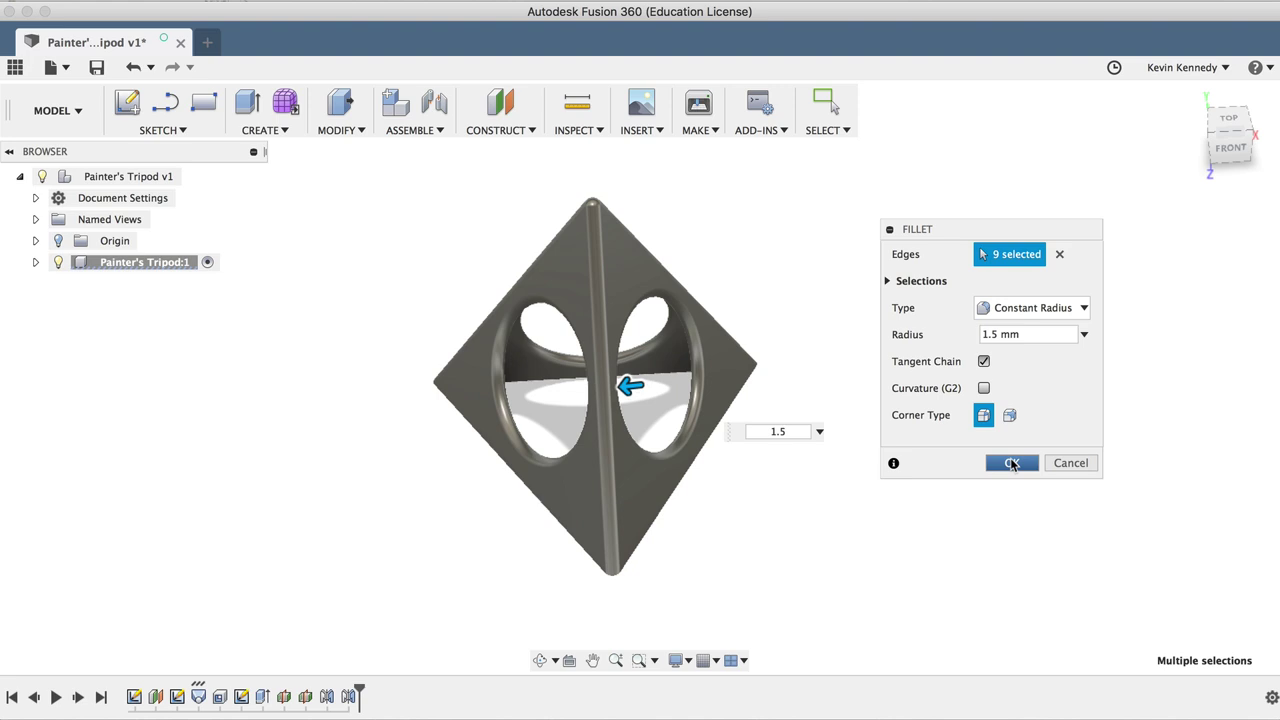
{"action": "left_click", "coordinate": [1012, 463]}
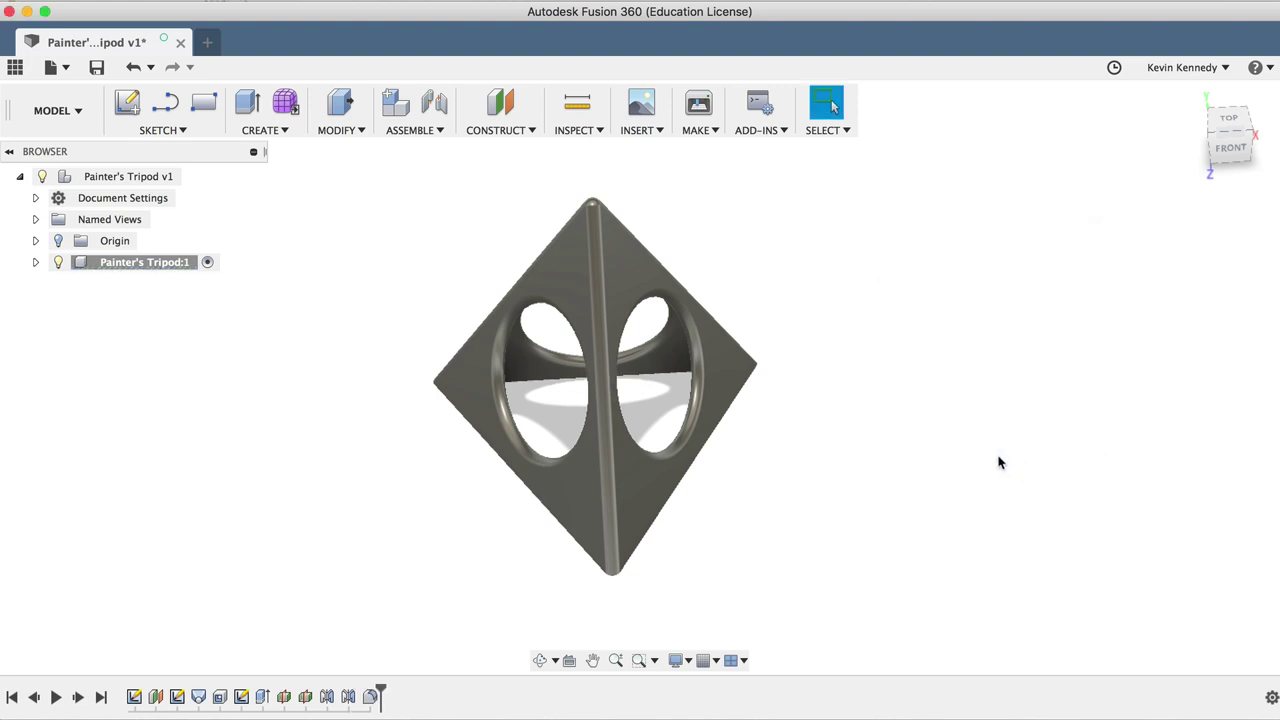
Step: Start saving the Painter's Tripod component as an STL and select the tripod body for export
{"action": "left_click", "coordinate": [1214, 135]}
{"action": "left_click", "coordinate": [1228, 146]}
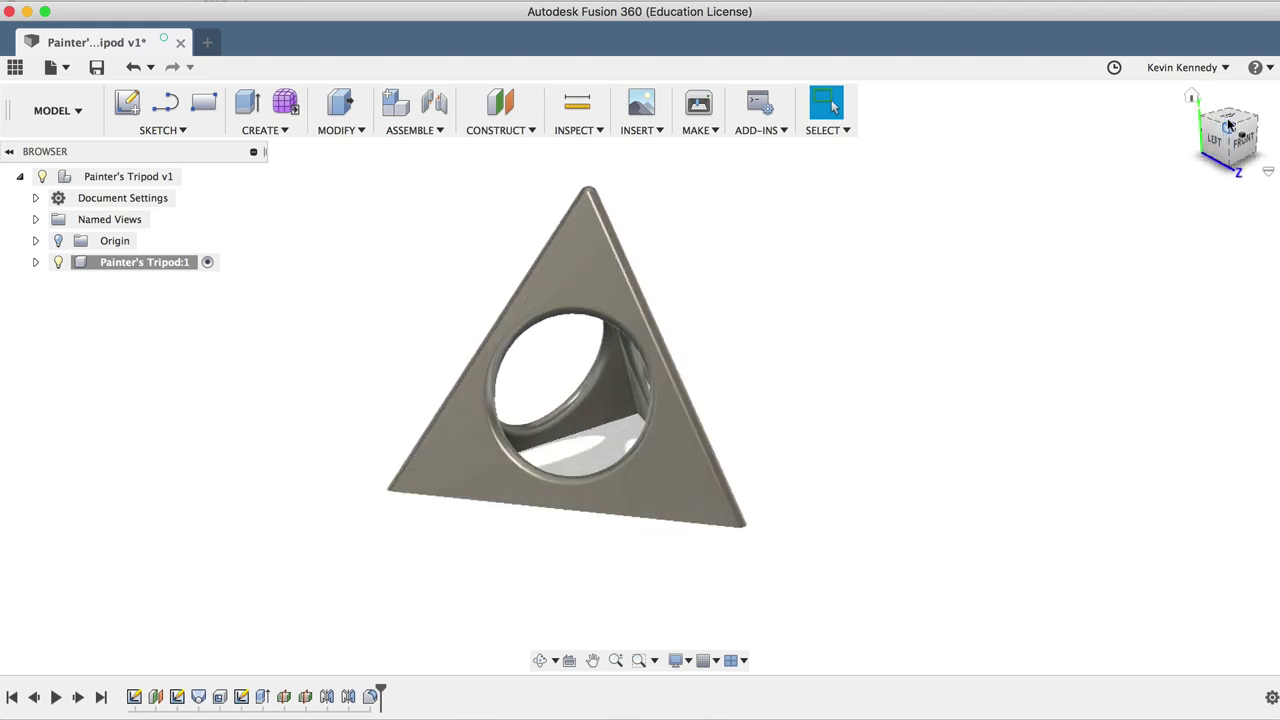
{"action": "left_click", "coordinate": [1230, 146]}
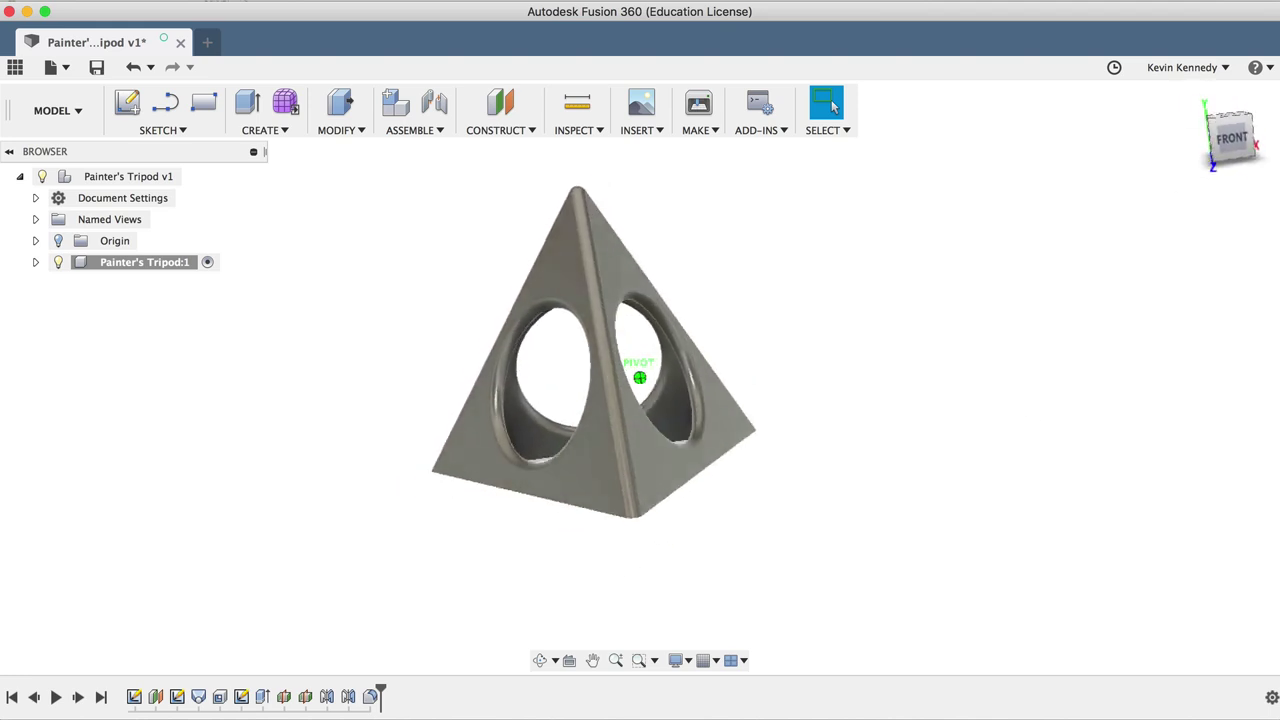
{"action": "right_click", "coordinate": [112, 263]}
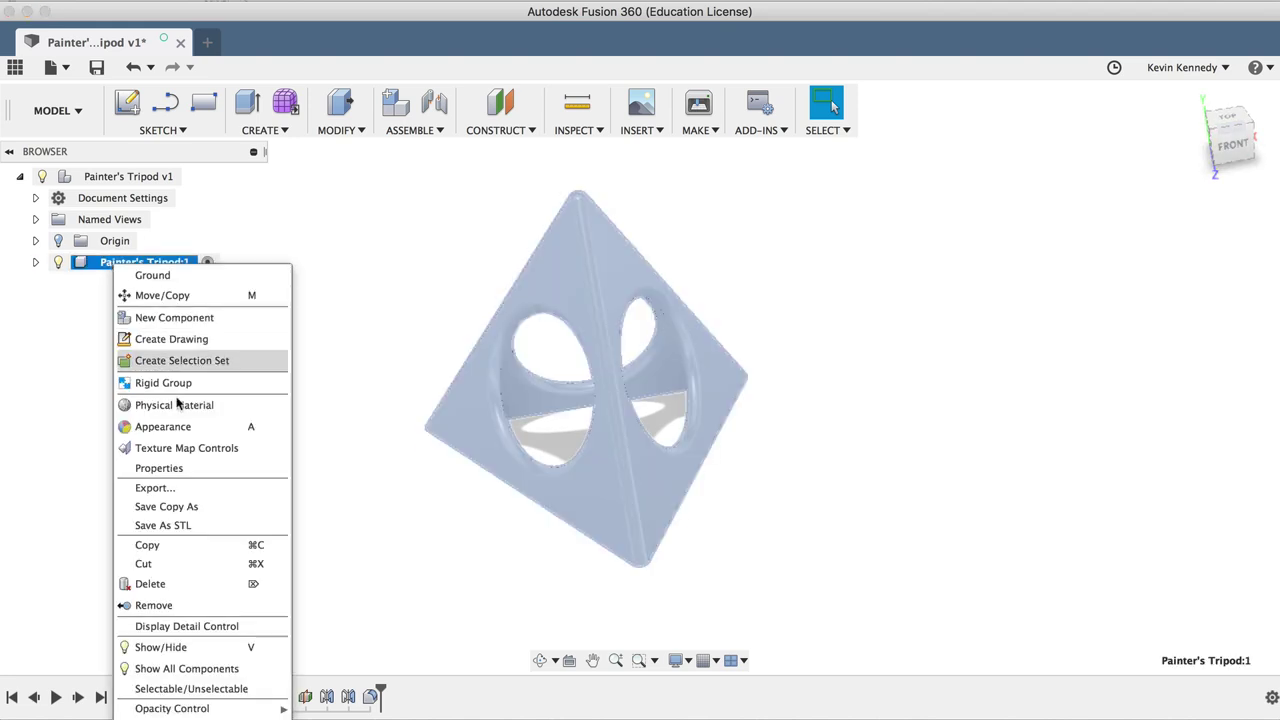
{"action": "left_click", "coordinate": [193, 527]}
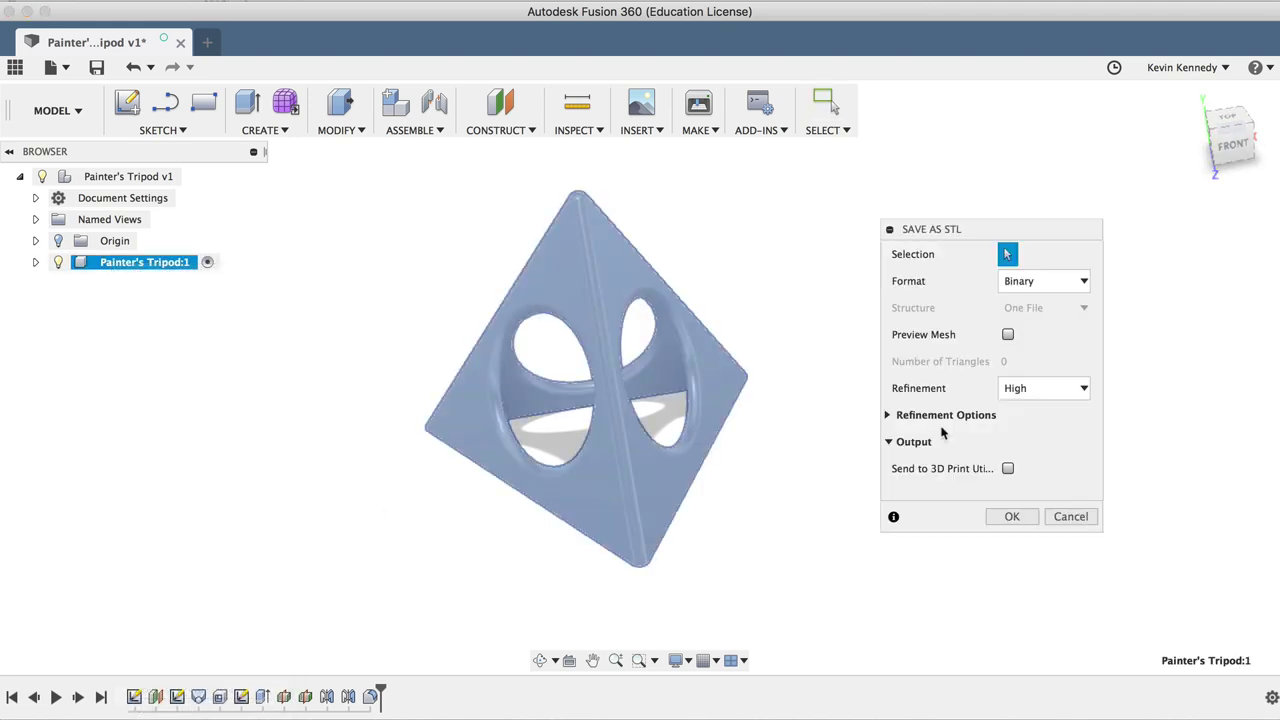
{"action": "left_click", "coordinate": [617, 268]}
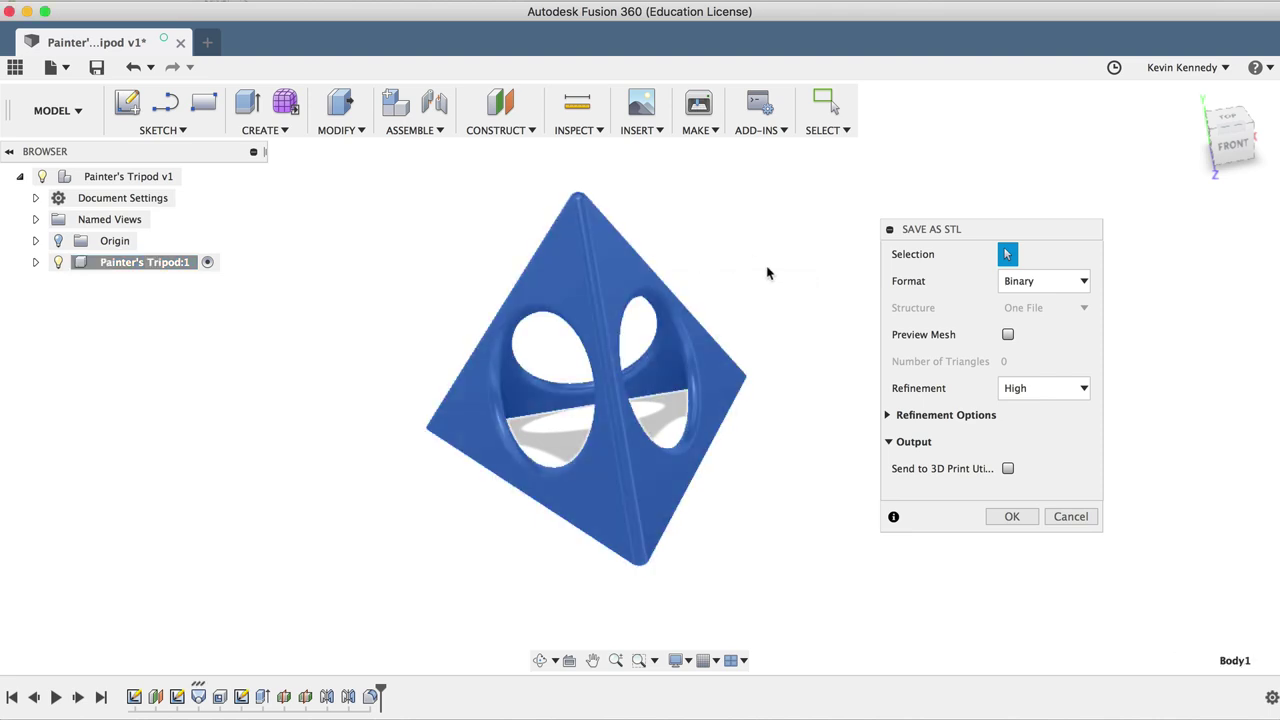
Step: Enable sending the STL to a 3D print utility, choose Cura, and carry out the export
{"action": "left_click", "coordinate": [1013, 520]}
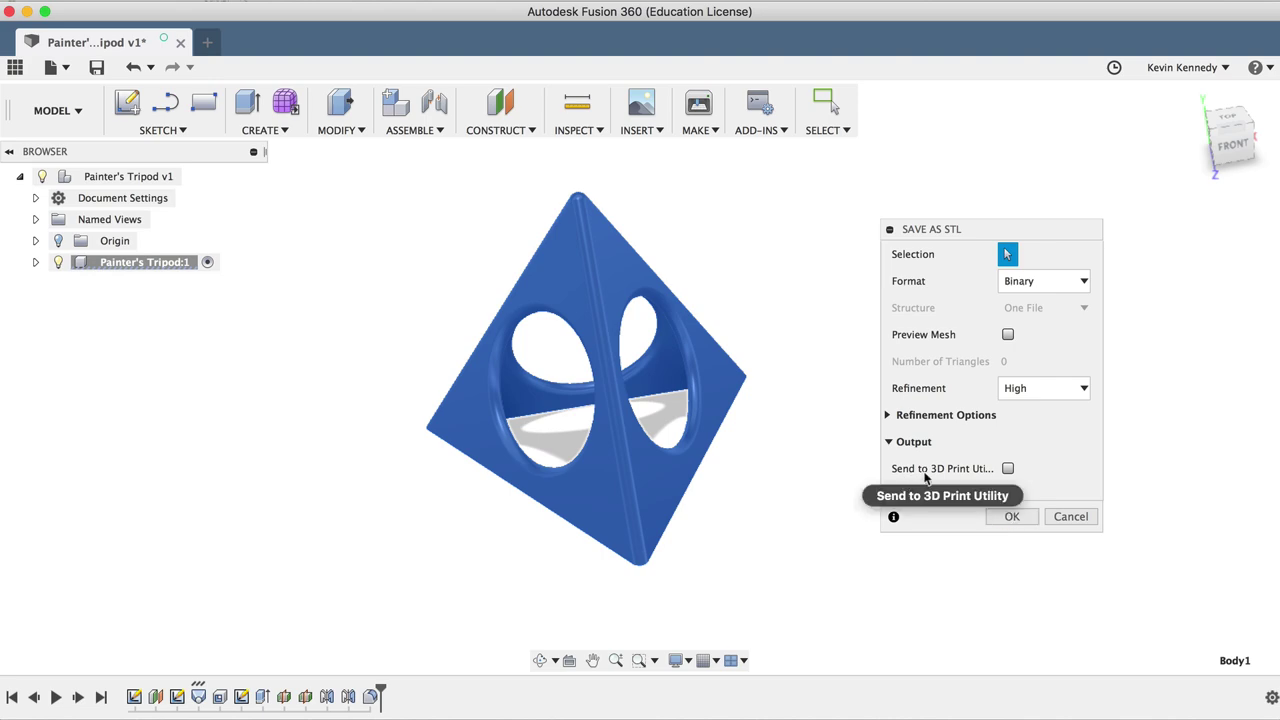
{"action": "left_click", "coordinate": [1007, 468]}
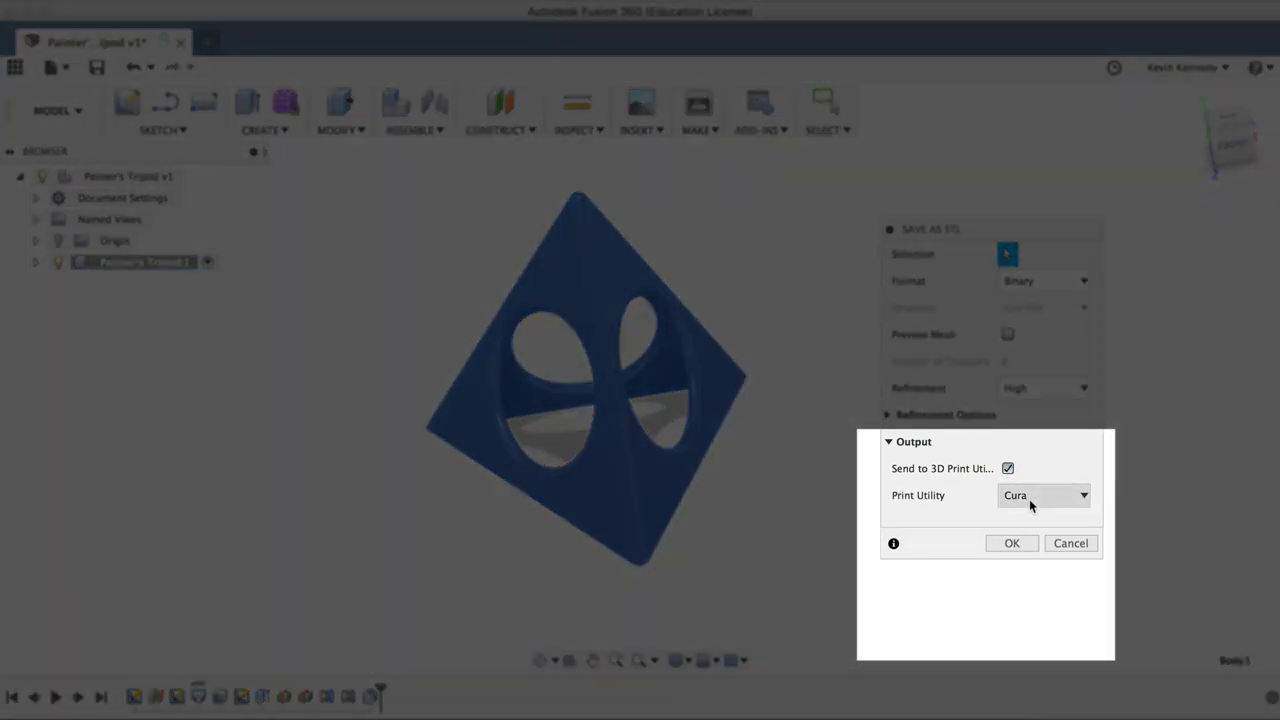
{"action": "left_click", "coordinate": [1031, 496]}
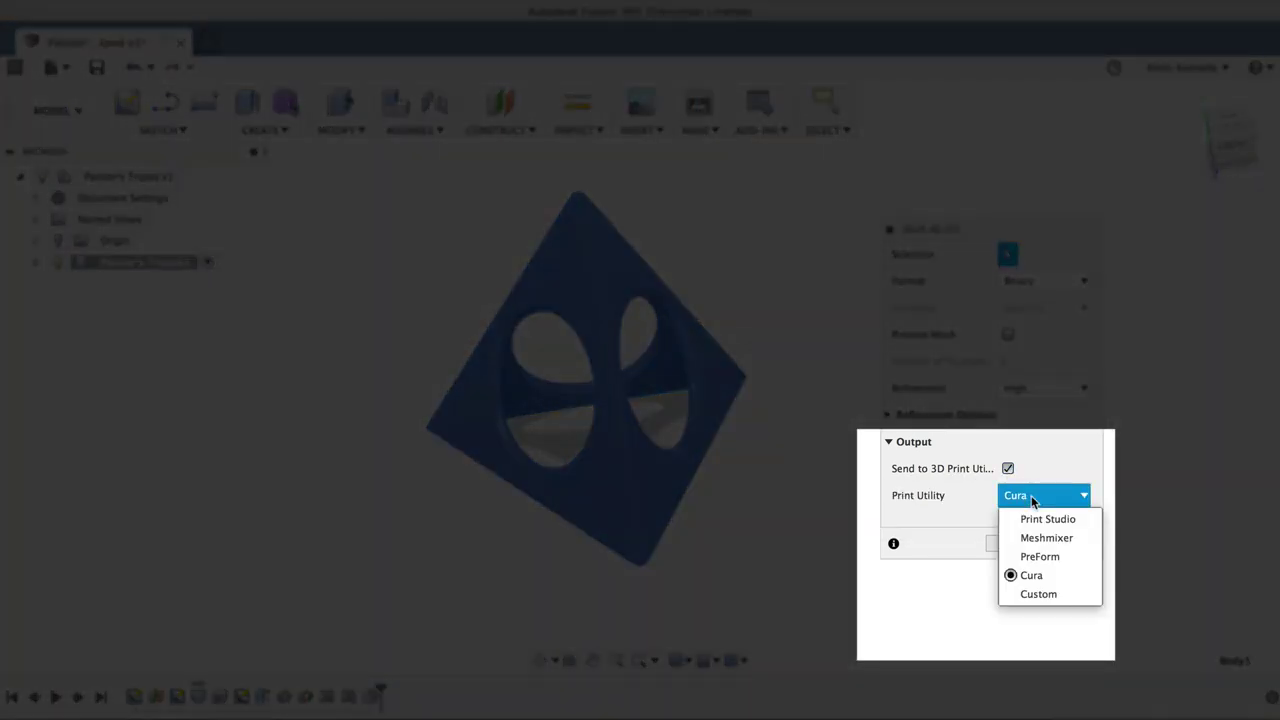
{"action": "left_click", "coordinate": [1078, 576]}
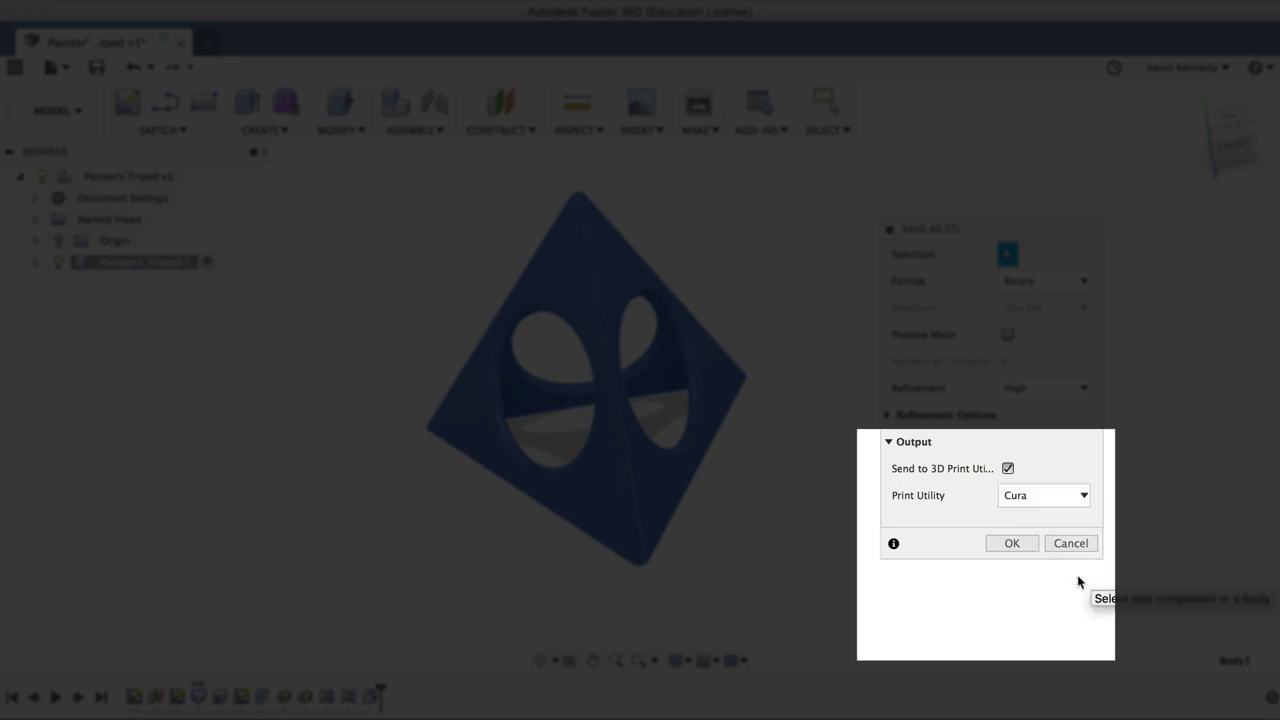
{"action": "left_click", "coordinate": [1013, 543]}
{"action": "left_click", "coordinate": [1013, 543]}
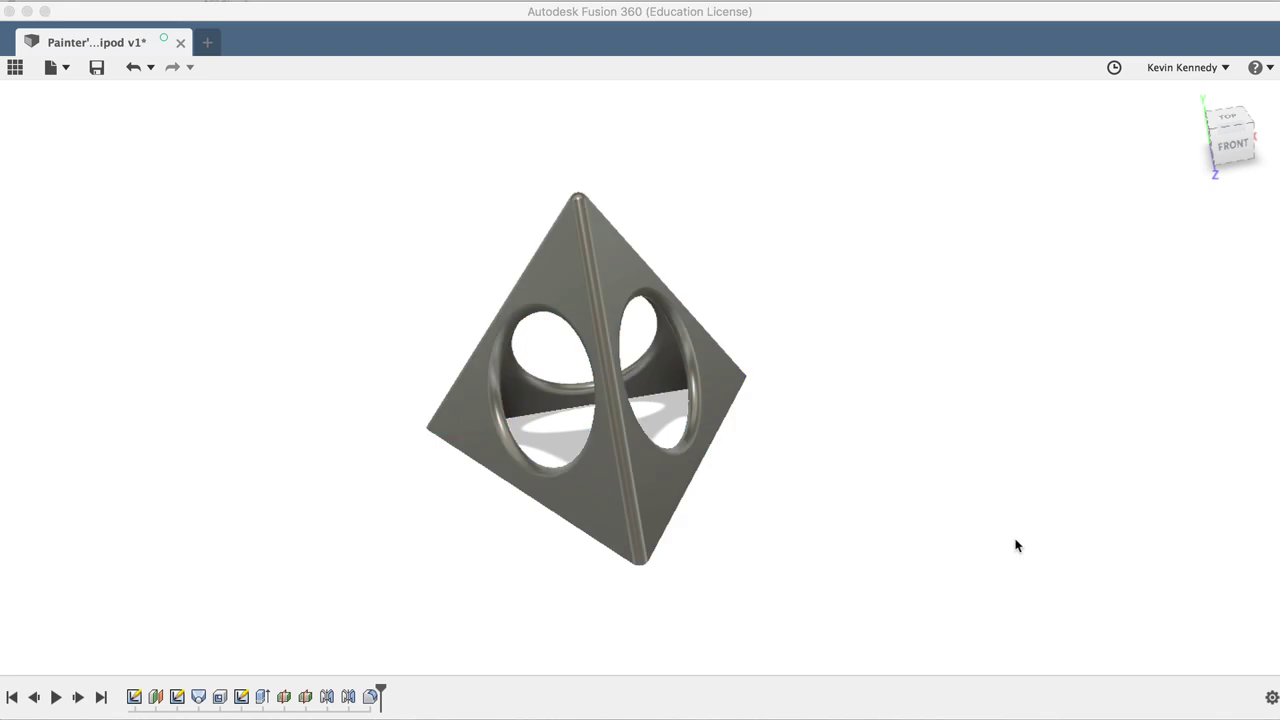